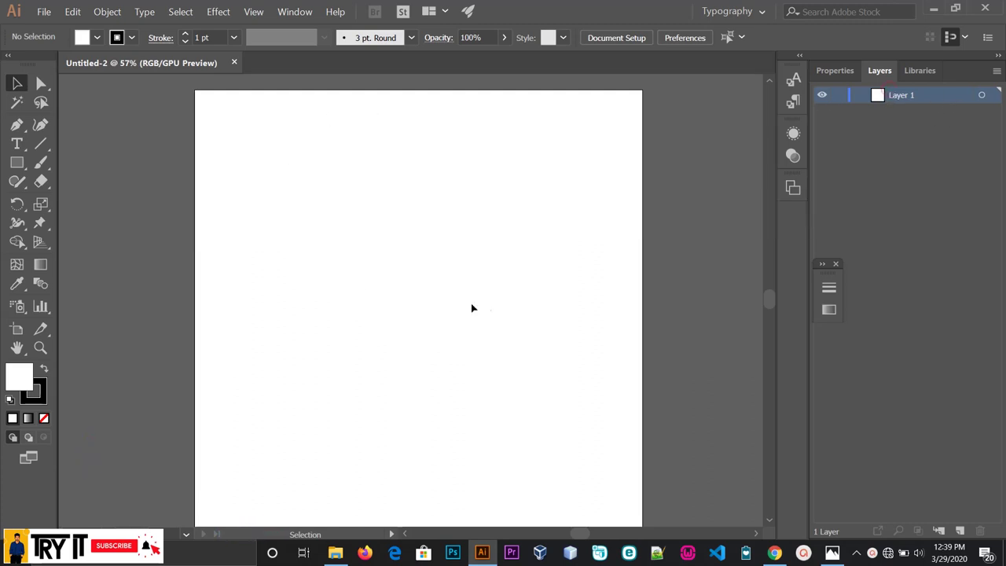
Step: Add a new layer above Layer 1
scroll(489, 251, "down", 1)
scroll(489, 250, "up", 2)
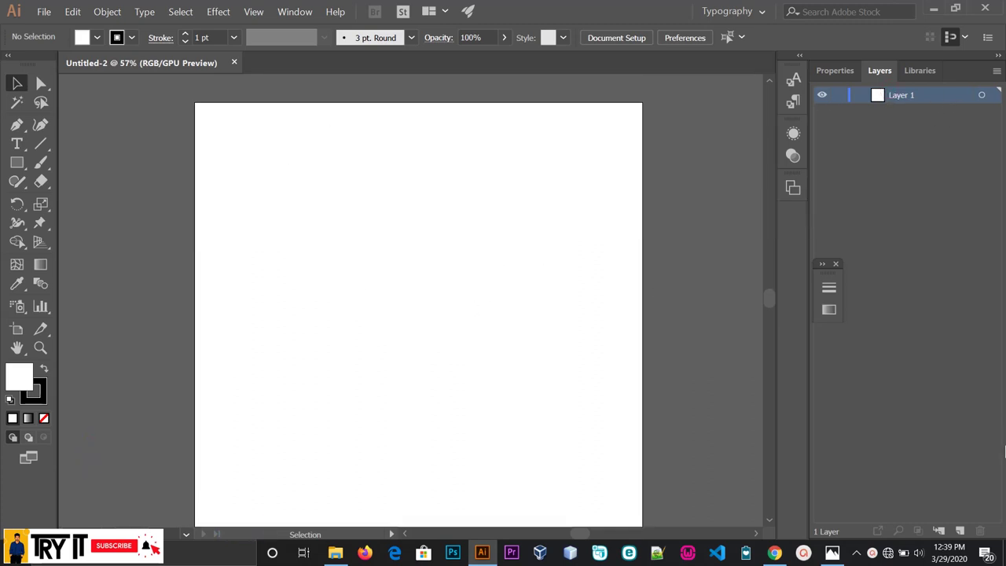
left_click(960, 530)
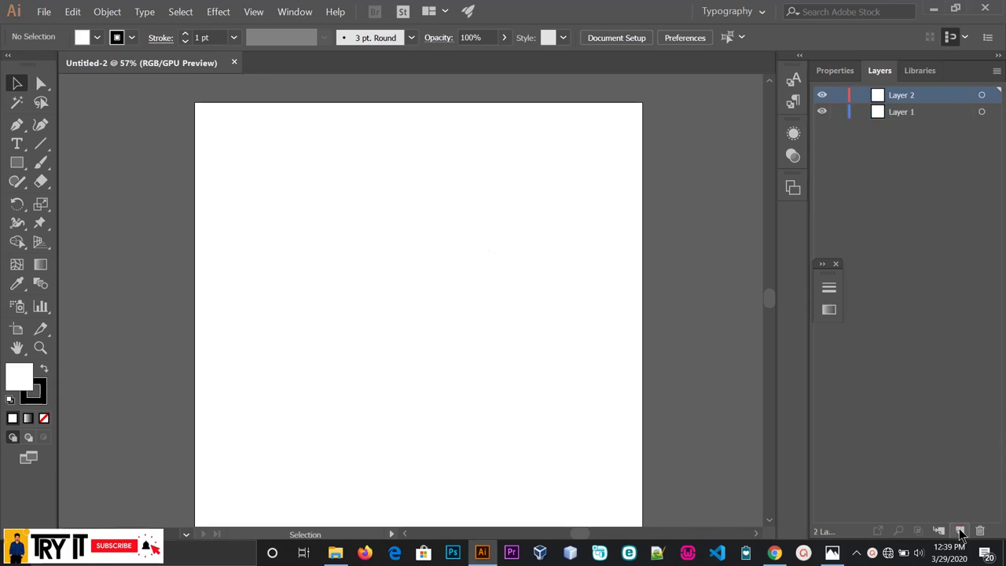
Step: Lock Layer 1 and unlock it again
left_click(920, 113)
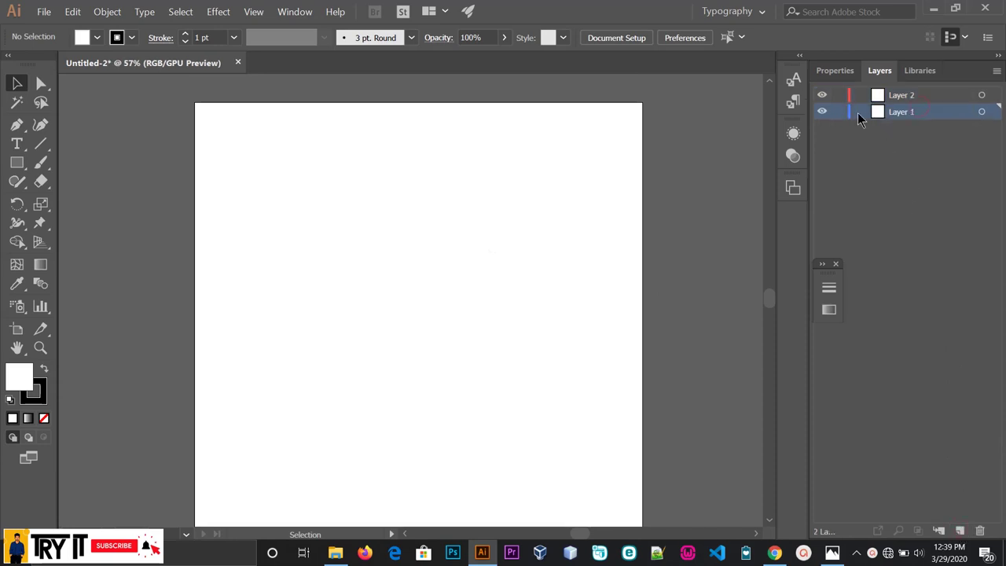
left_click(918, 98)
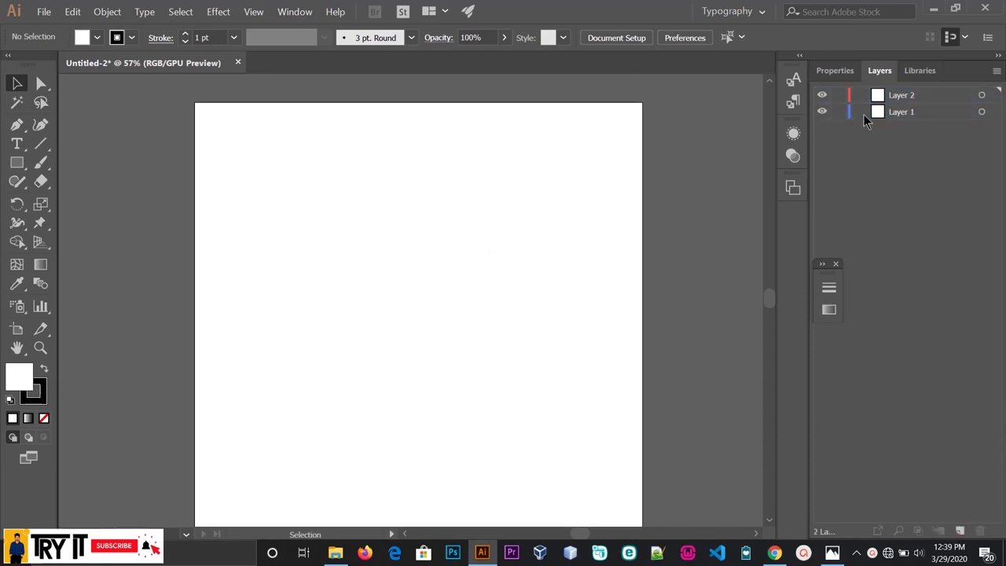
left_click(839, 112)
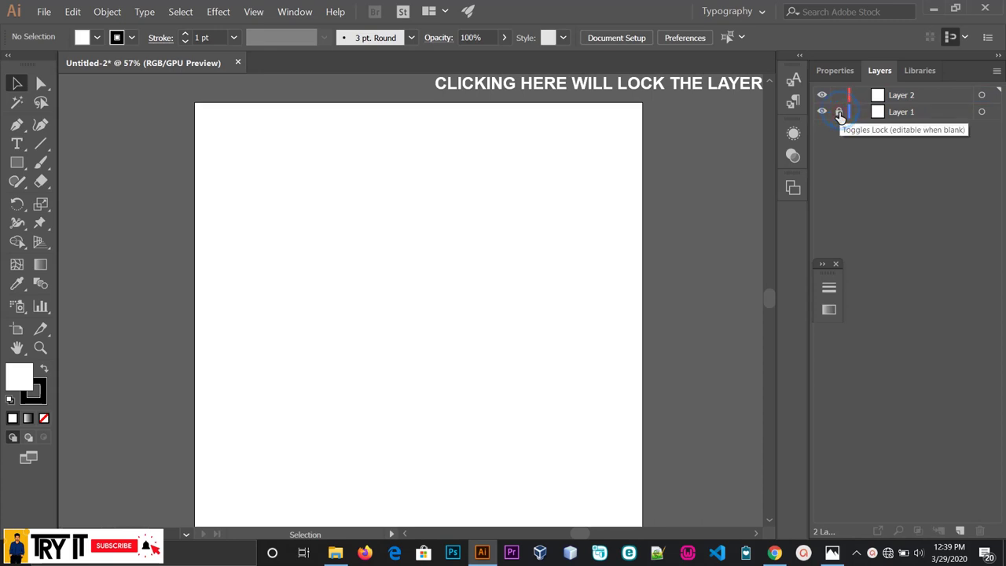
left_click(839, 114)
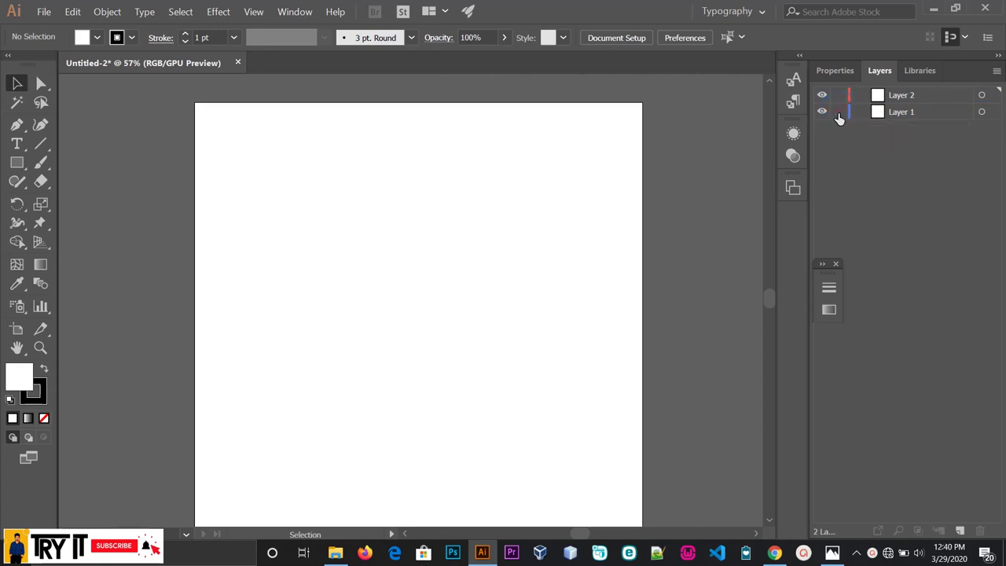
Step: Delete Layer 2 from the document
left_click(894, 97)
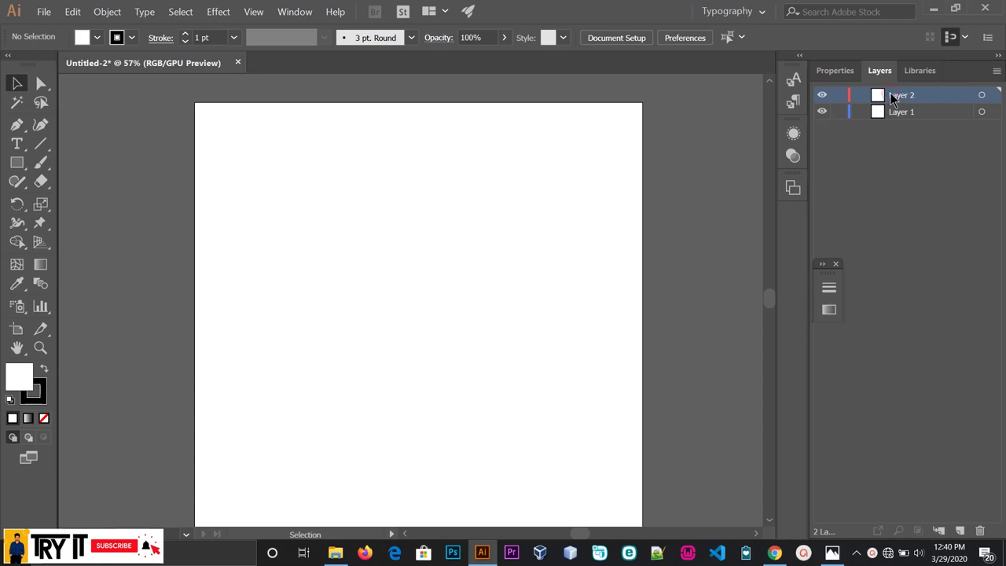
left_click_drag(926, 96, 955, 250)
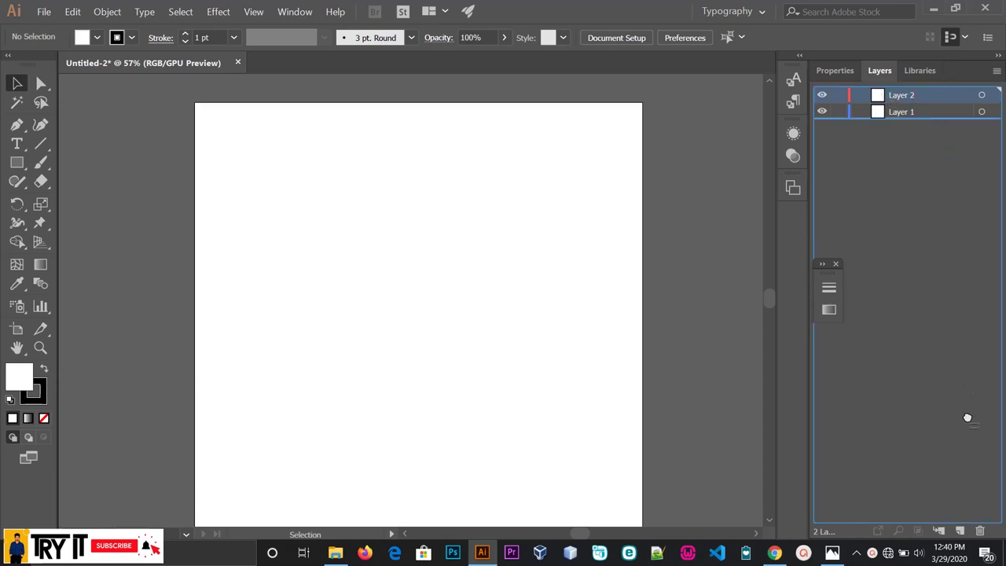
left_click_drag(984, 516, 984, 531)
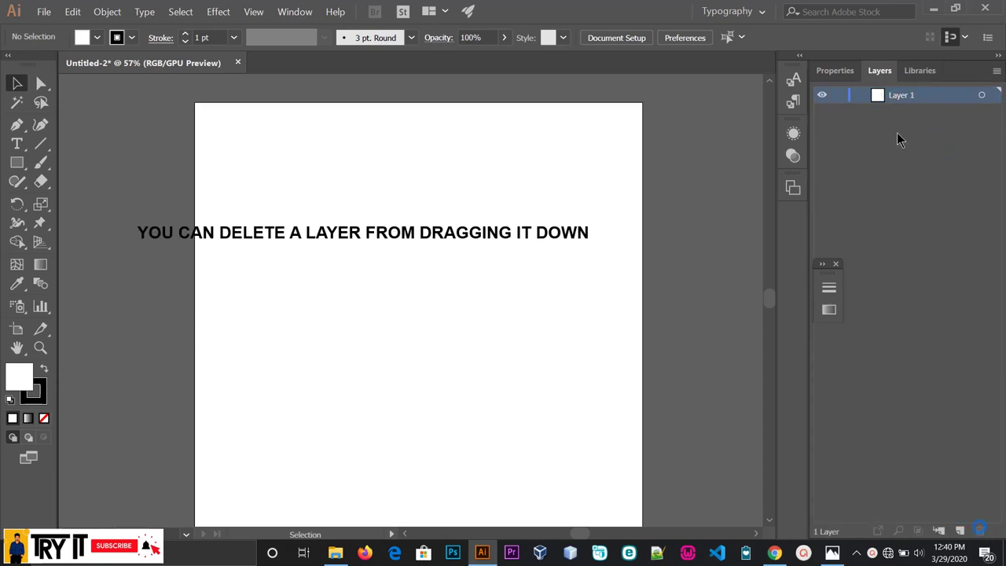
Step: Duplicate Layer 1 and delete the copy
left_click_drag(901, 98, 918, 304)
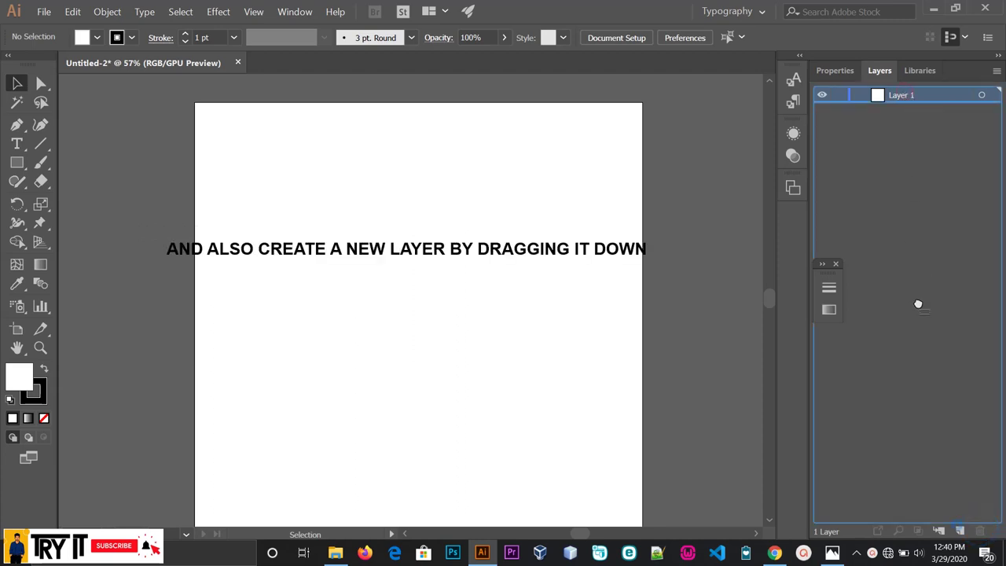
left_click_drag(944, 496, 960, 531)
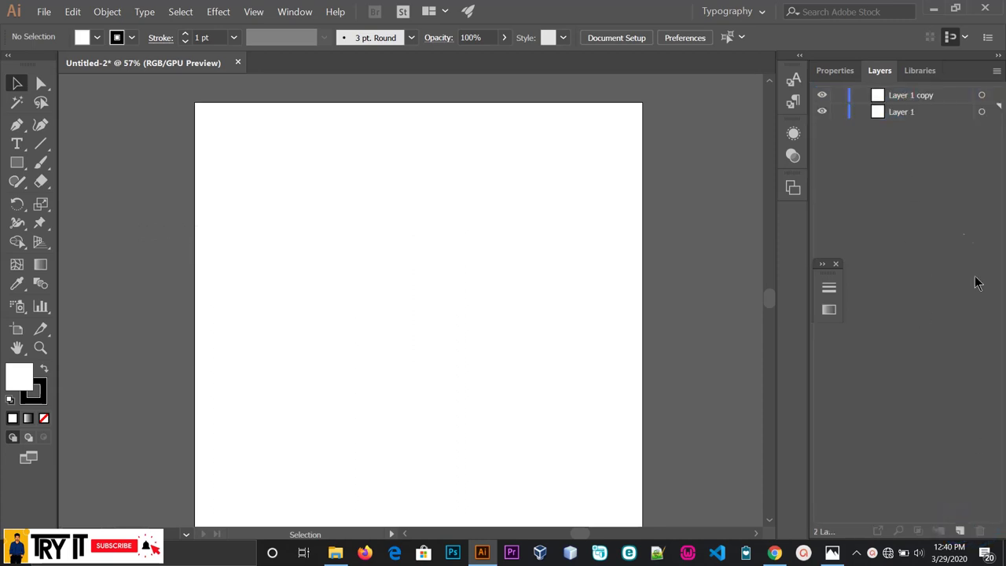
left_click_drag(917, 98, 949, 130)
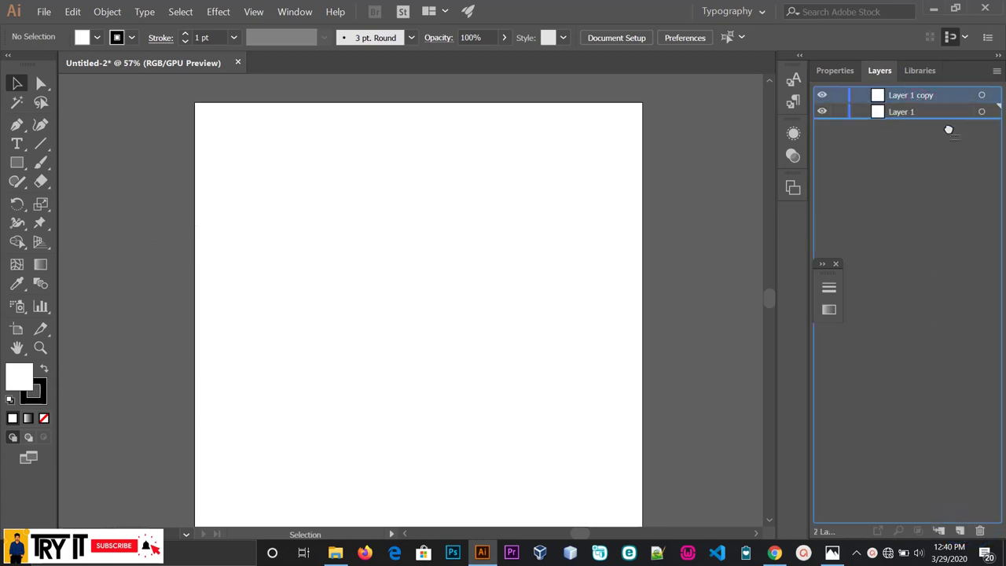
left_click_drag(975, 512, 981, 531)
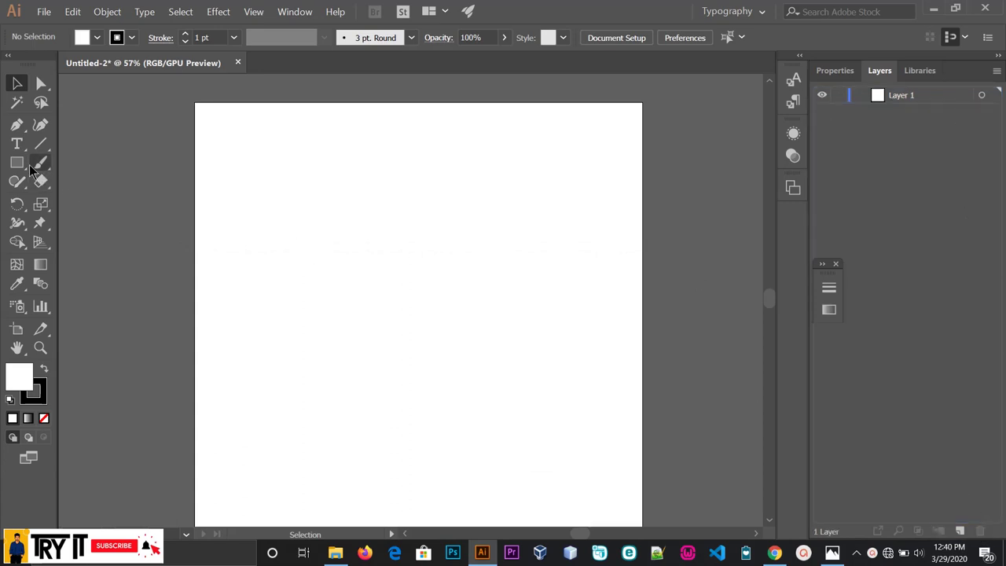
Step: Draw a circle about a third of the artboard's width with the Ellipse tool, just above and left of the artboard's centre, and deselect it
left_click_drag(18, 163, 67, 200)
scroll(141, 208, "down", 1)
left_click_drag(293, 189, 443, 337)
key("v")
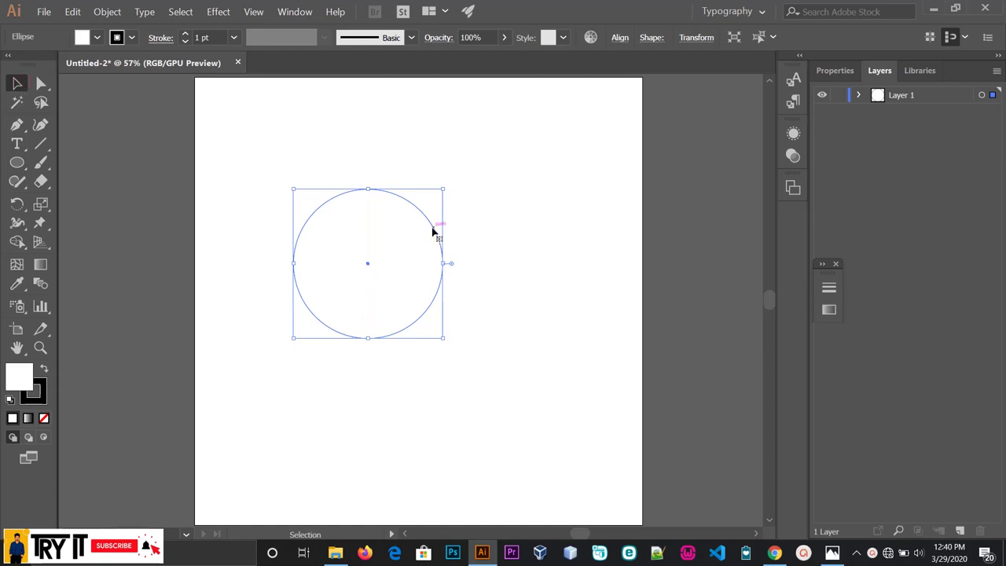
left_click(433, 228)
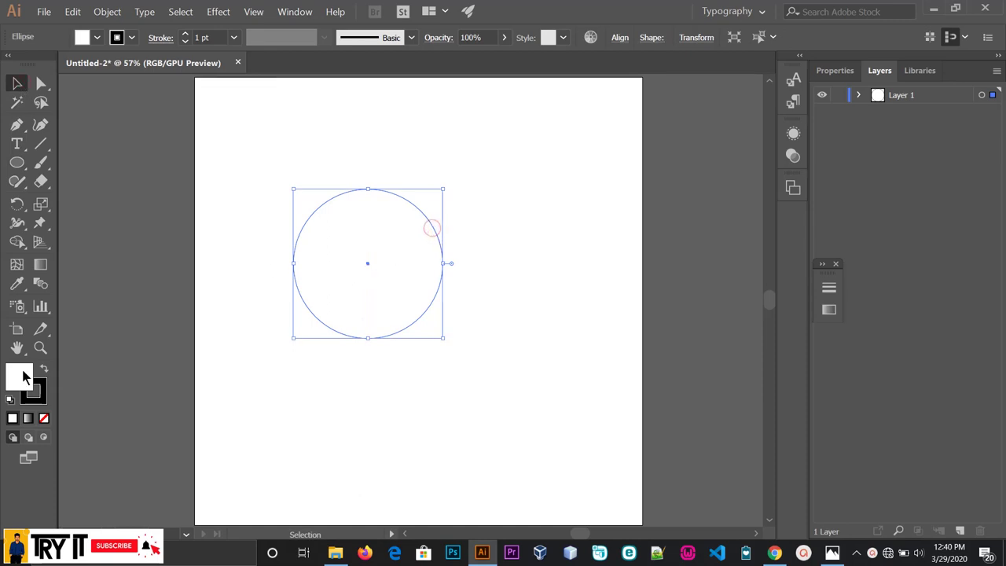
left_click(290, 441)
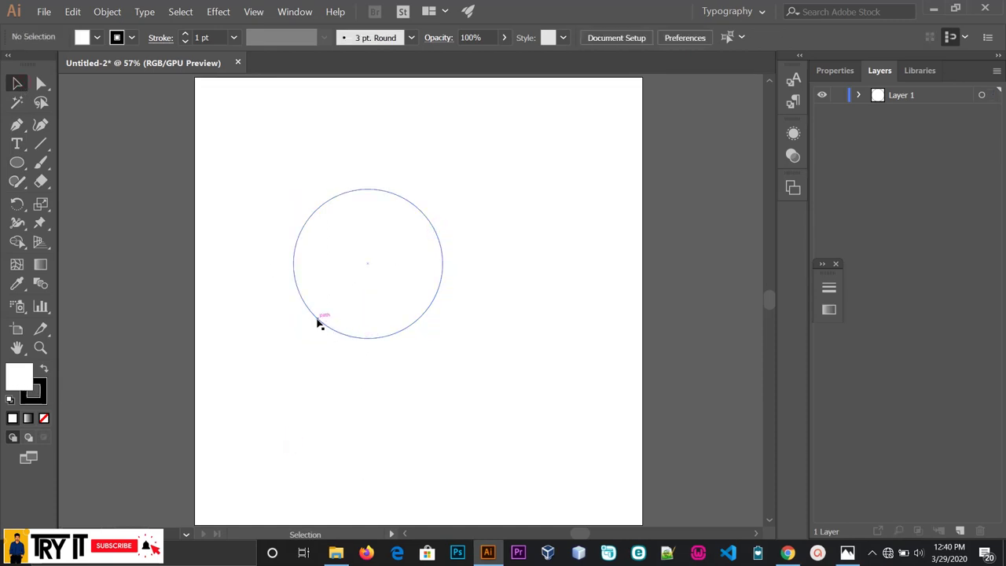
Step: Set the default fill colour to orange FF8B00 with no object selected
left_click(44, 403)
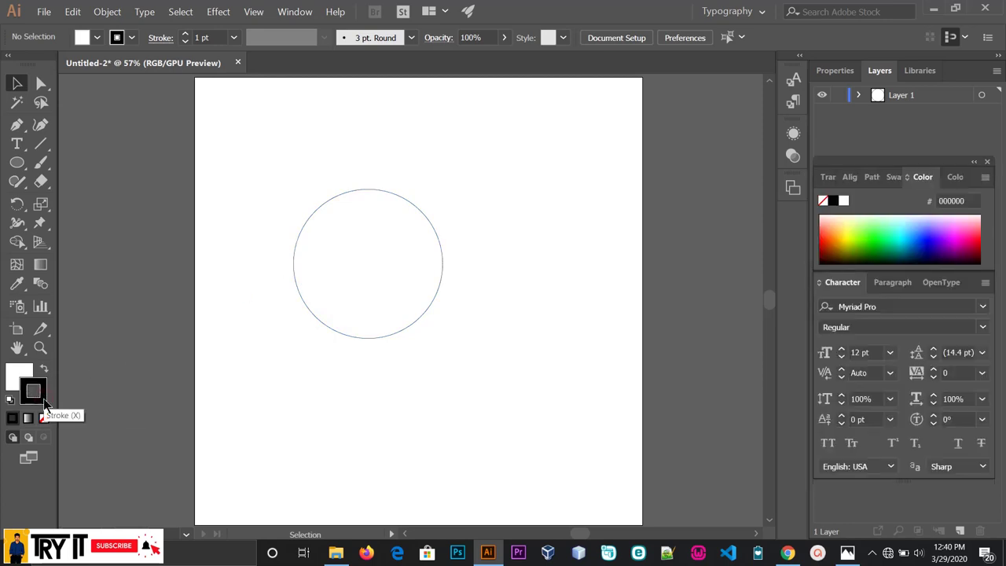
left_click(23, 371)
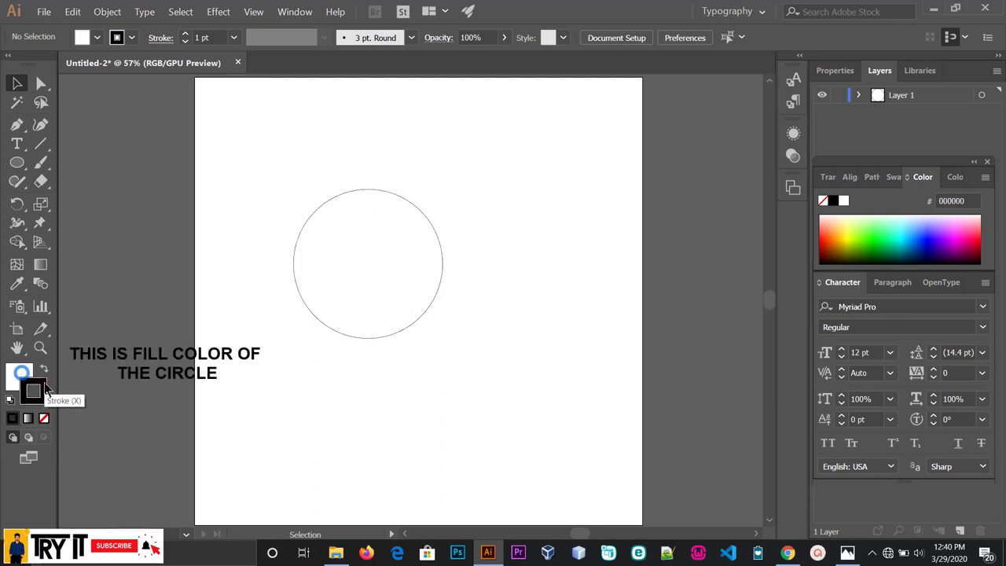
left_click(44, 389)
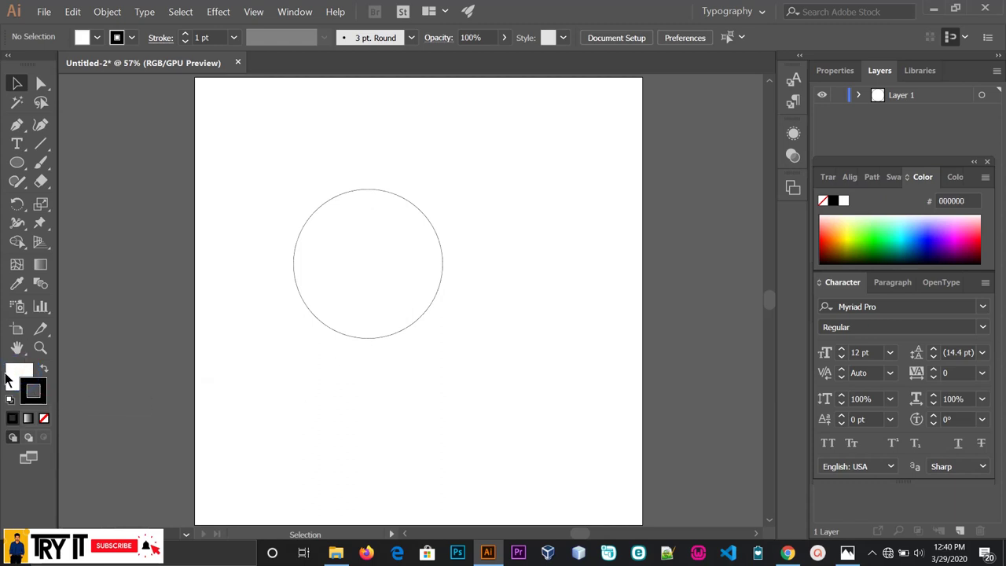
left_click(14, 378)
double_click(30, 387)
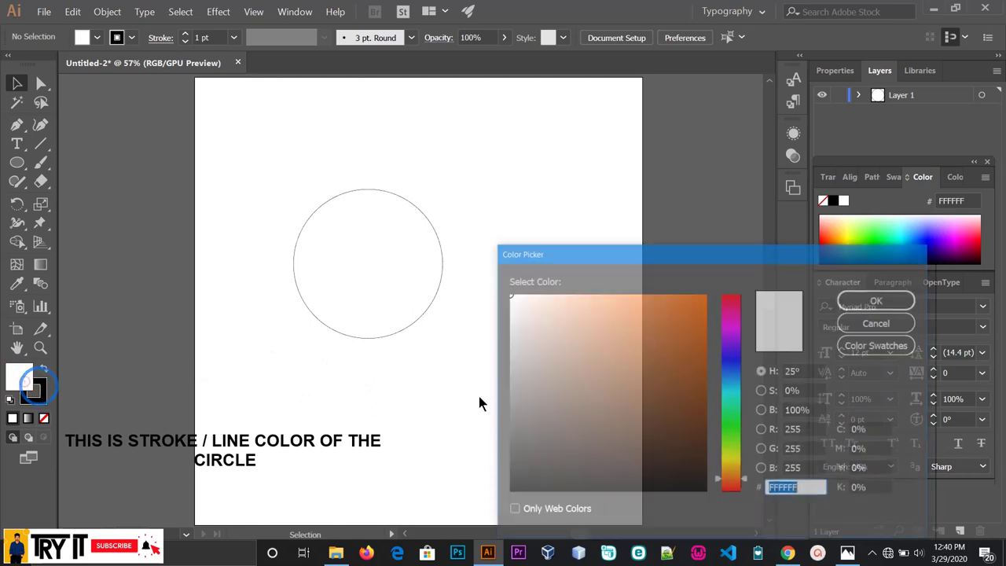
left_click_drag(710, 292, 710, 346)
left_click_drag(732, 480, 732, 475)
left_click_drag(702, 330, 754, 297)
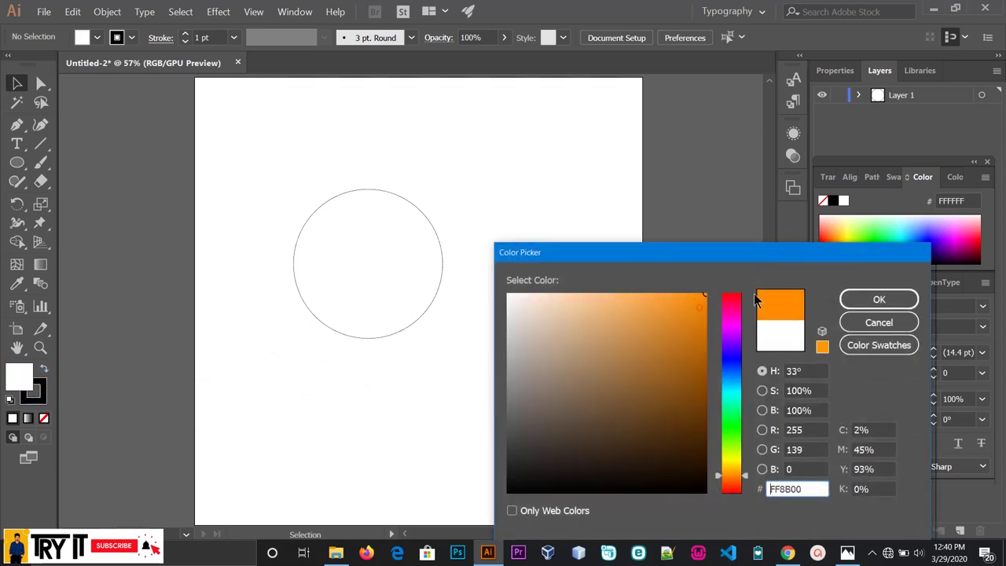
left_click(846, 298)
Step: Select the circle and set its fill colour to orange F4690B
left_click(319, 328)
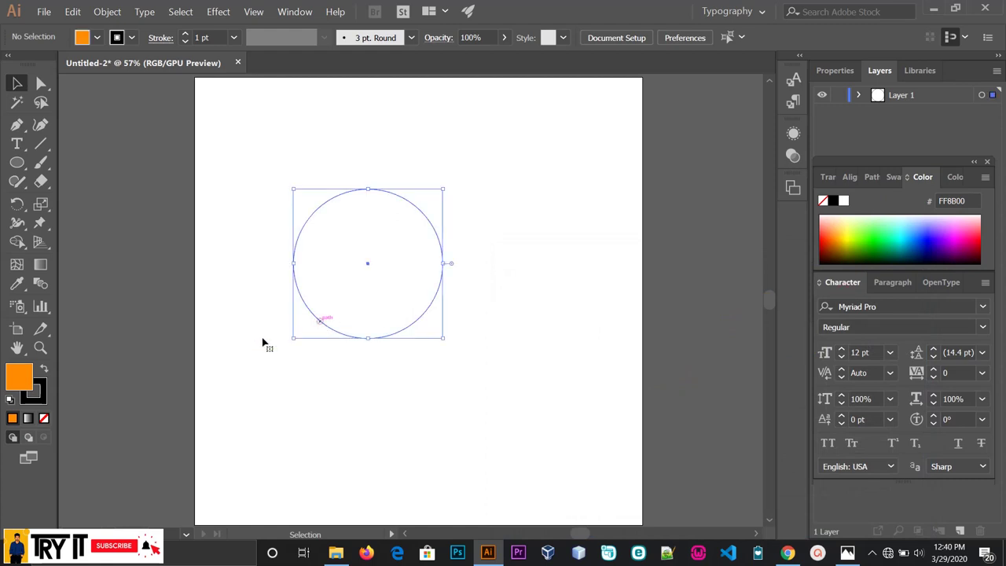
double_click(19, 376)
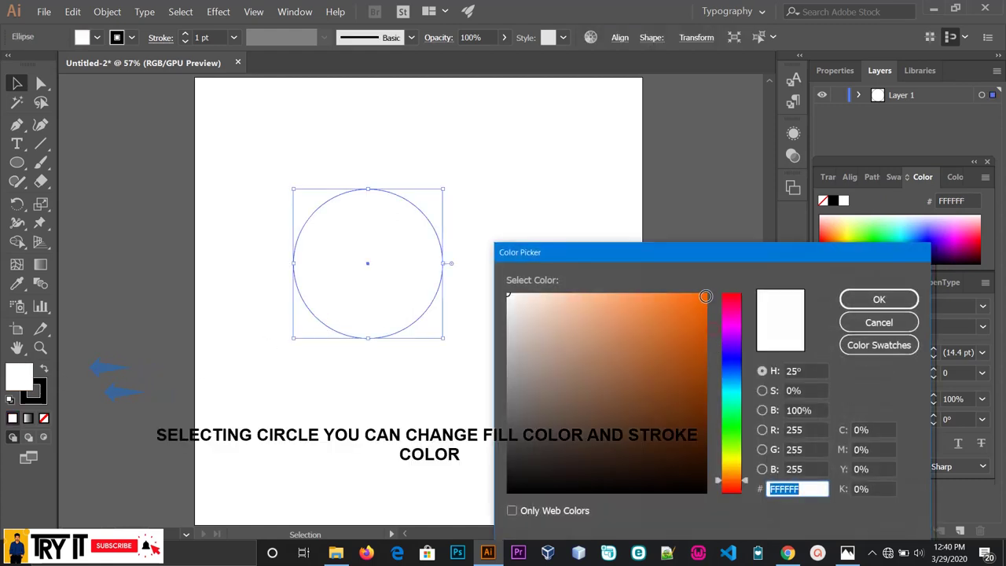
type("F4690B")
left_click(876, 298)
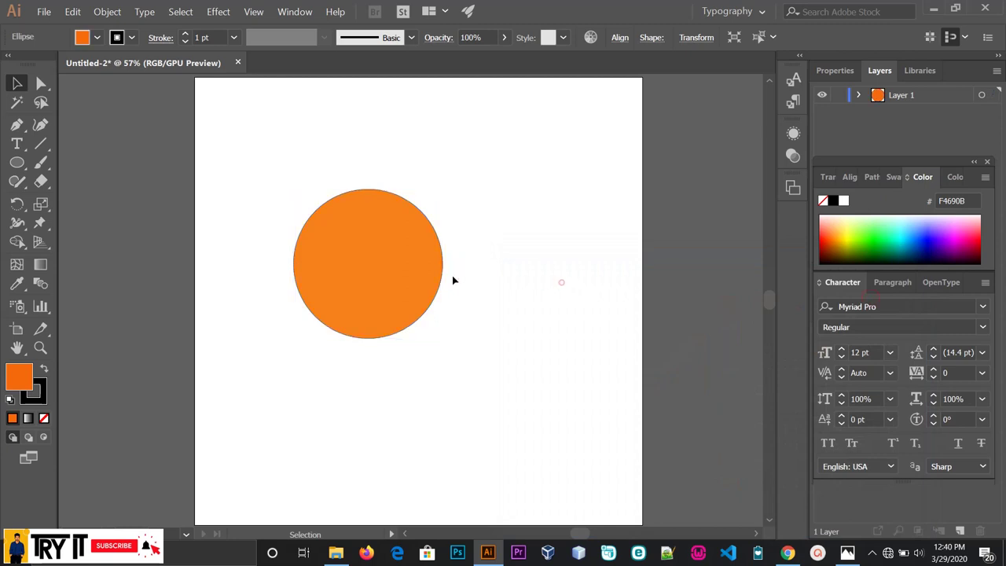
Step: Remove the stroke from the orange circle and check its edge at 100% zoom
left_click(375, 340)
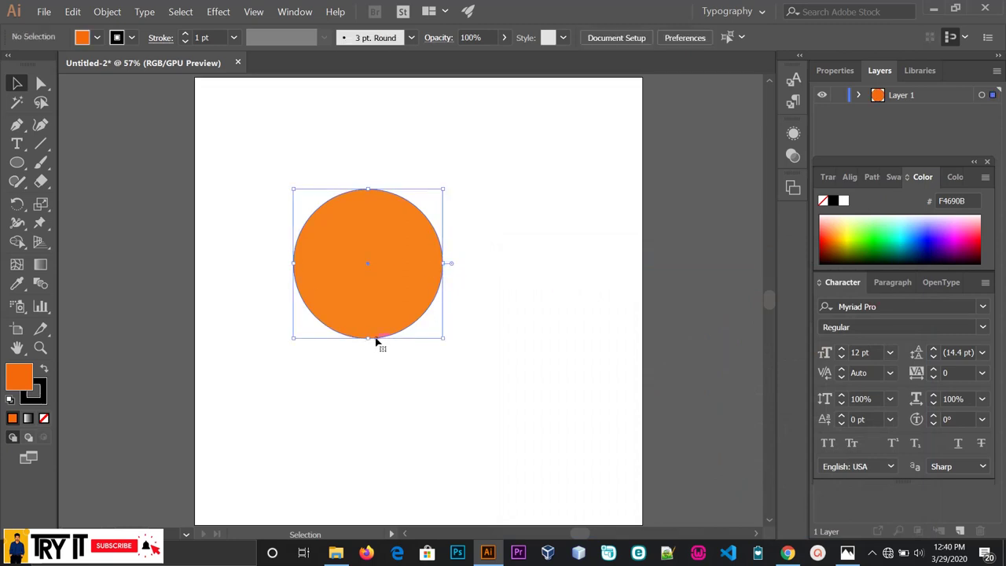
left_click(40, 399)
left_click(302, 398)
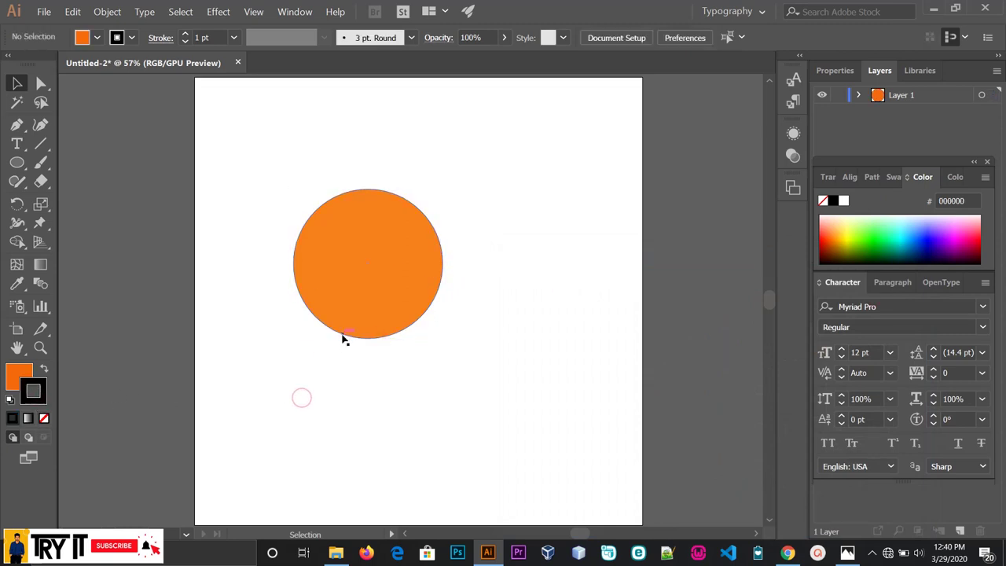
left_click(44, 419)
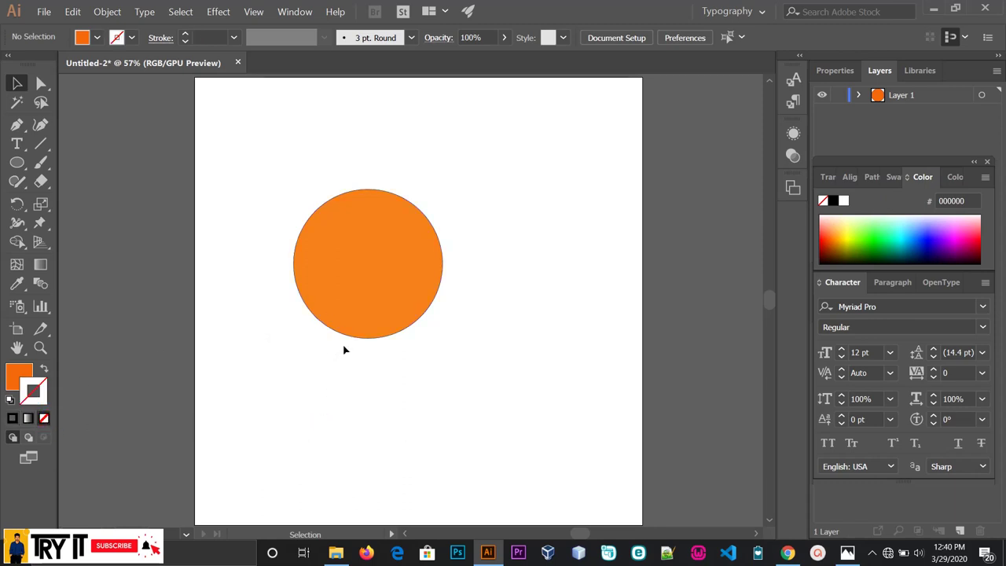
left_click(356, 302)
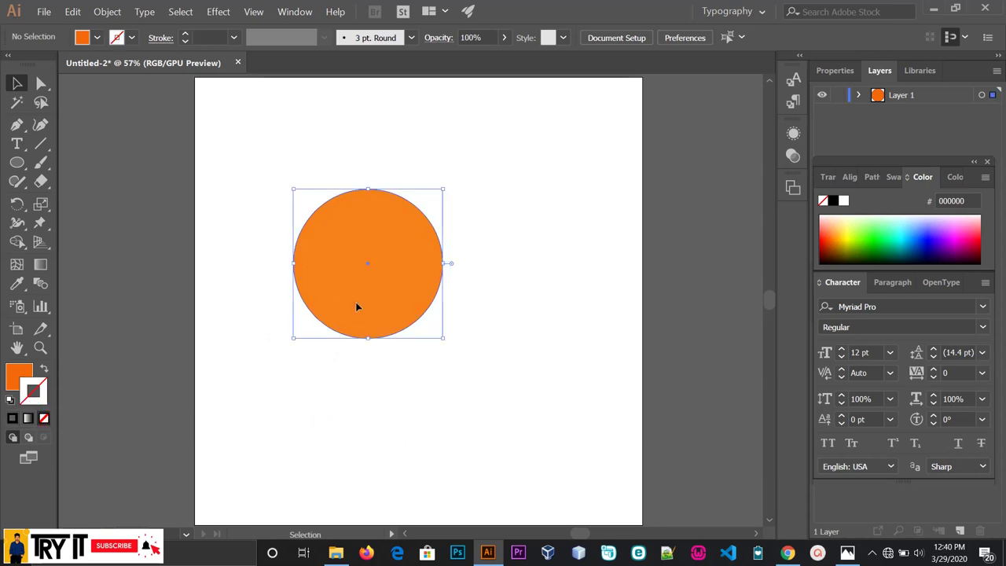
left_click(44, 420)
key("ctrl+shift+a")
key("ctrl+1")
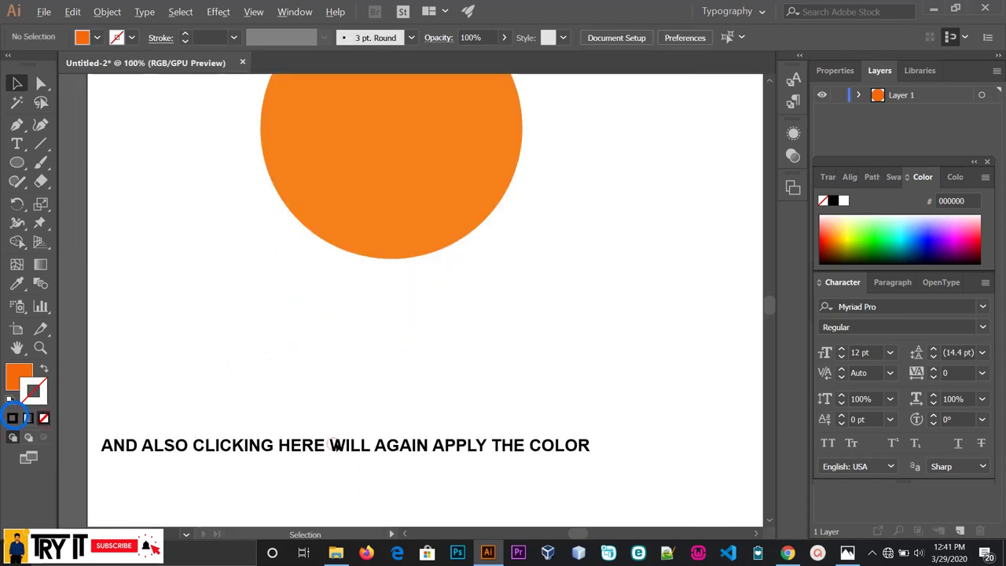
Step: Reapply the solid black 1 pt stroke to the orange circle and deselect it
left_click(13, 422)
left_click(321, 238)
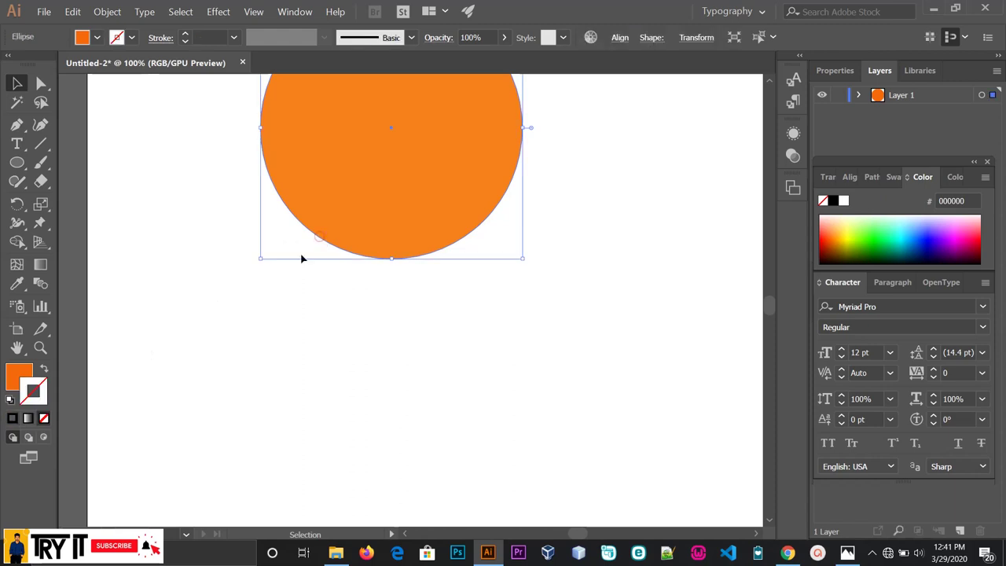
left_click(14, 420)
left_click(339, 352)
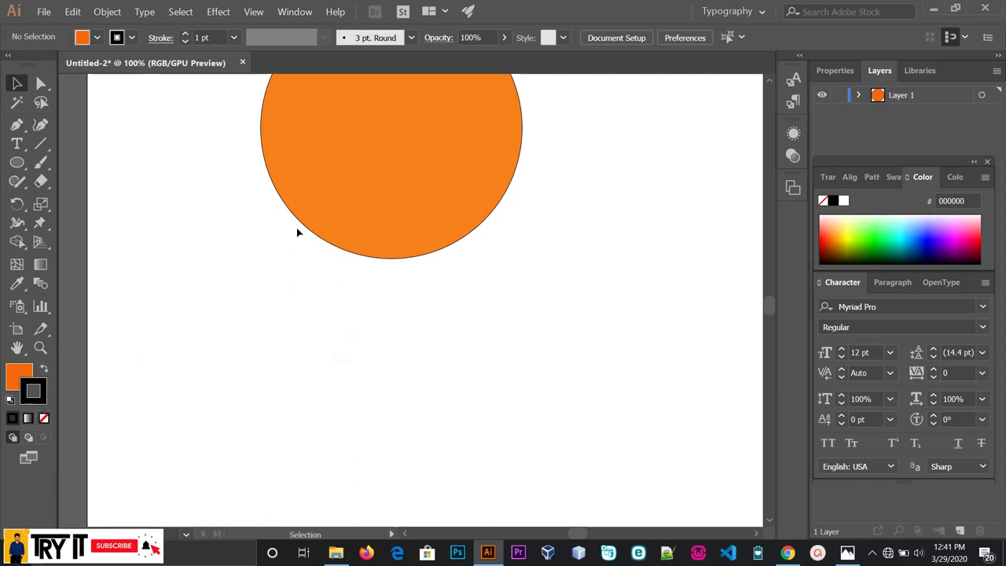
Step: Set the orange circle's stroke back to none and deselect it
left_click(283, 237)
left_click(44, 420)
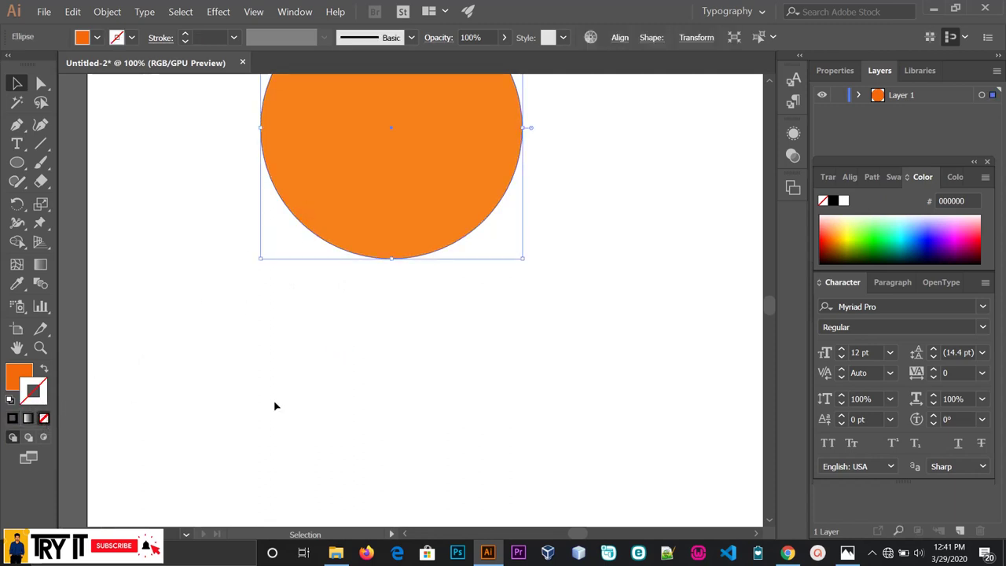
left_click(289, 402)
Step: Move the orange circle down and to the right, closer to the artboard's centre
scroll(343, 273, "up", 3)
scroll(363, 249, "down", 4)
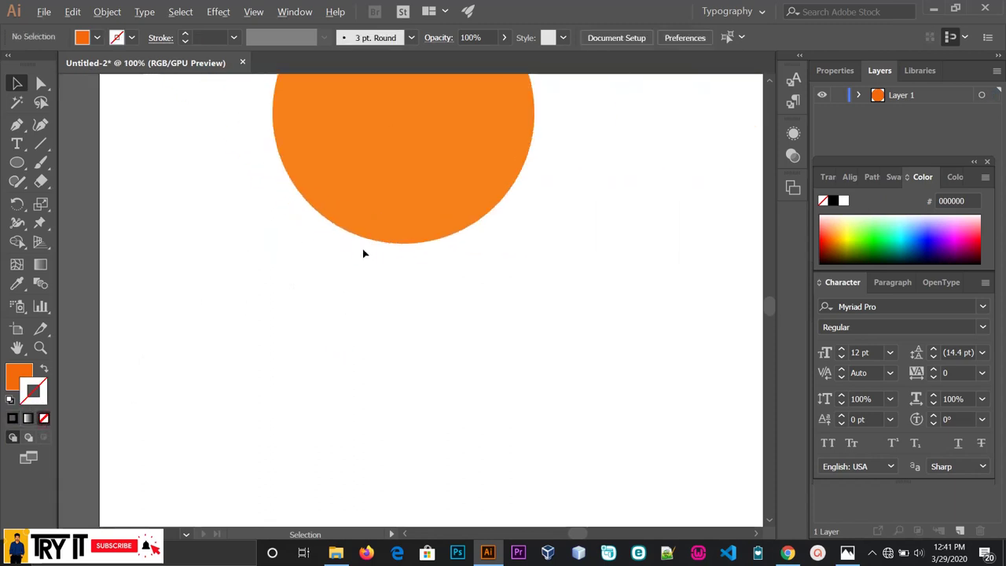
scroll(420, 285, "up", 1)
scroll(421, 286, "down", 1)
scroll(421, 285, "up", 2)
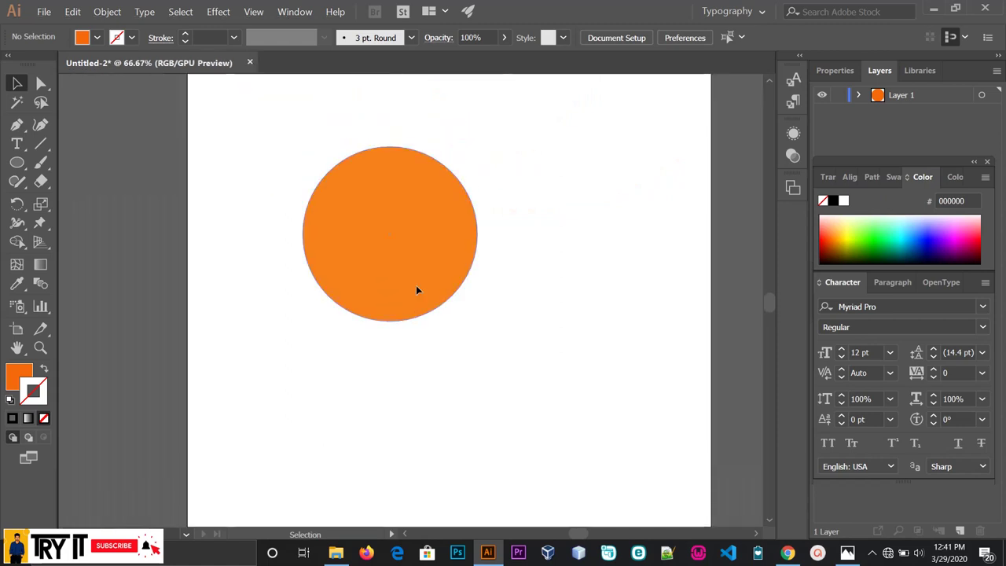
left_click_drag(401, 245, 431, 285)
scroll(431, 286, "down", 2)
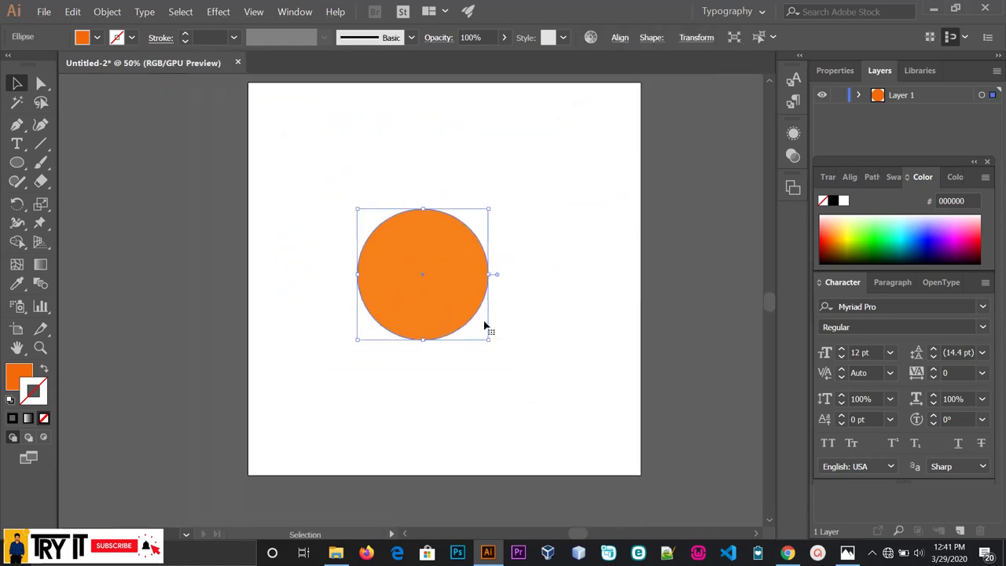
Step: Draw a closed, curved leaf-like shape with the Pen tool, overlapping the upper-left edge of the orange circle
left_click(541, 474)
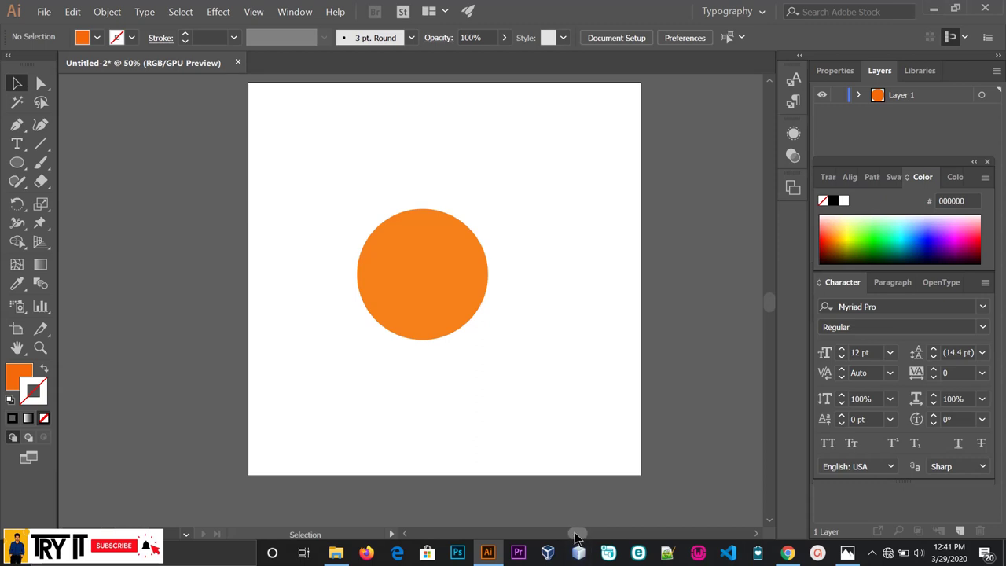
left_click_drag(577, 535, 582, 537)
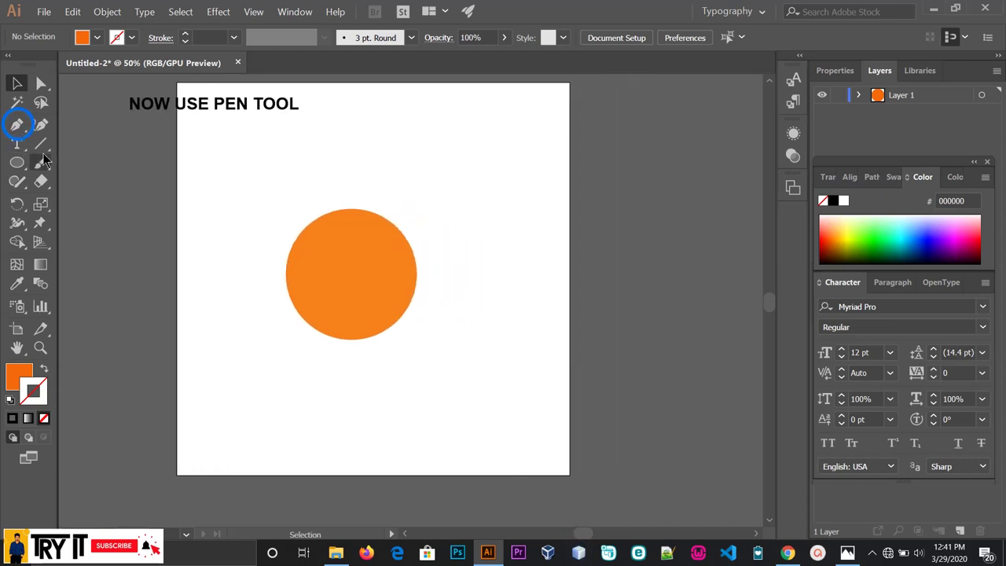
left_click(17, 126)
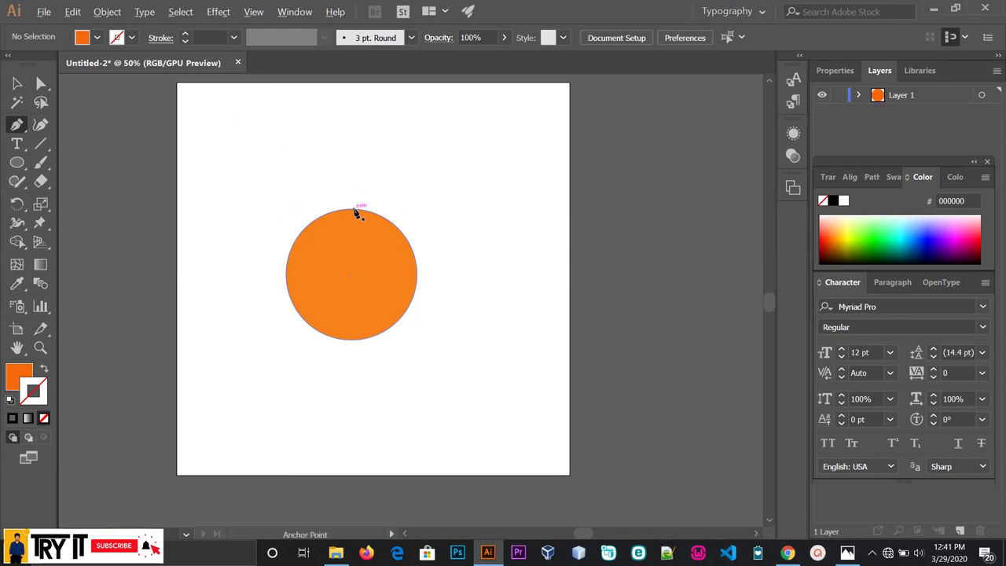
scroll(358, 214, "up", 2)
scroll(354, 209, "down", 1)
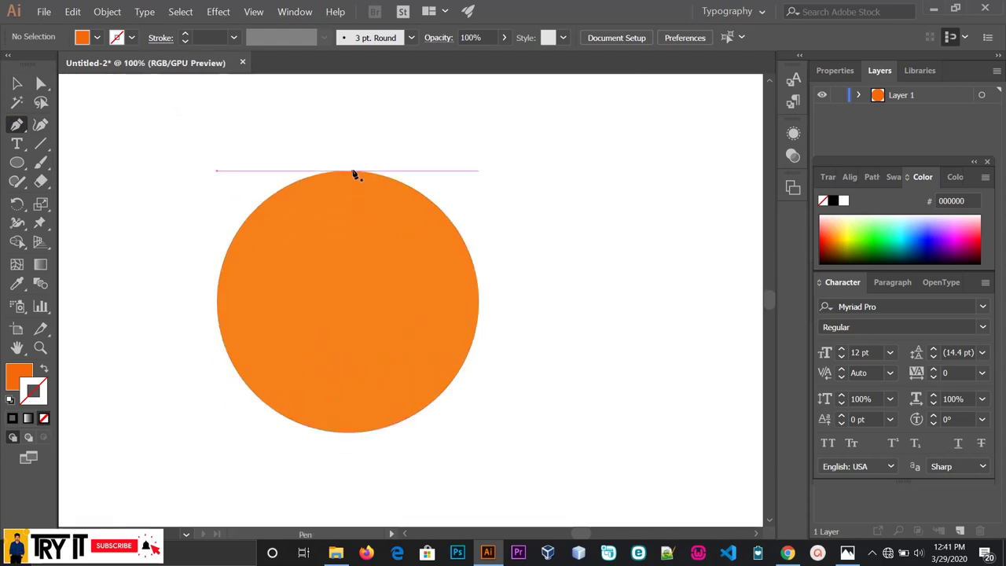
left_click_drag(130, 118, 317, 185)
left_click(310, 195)
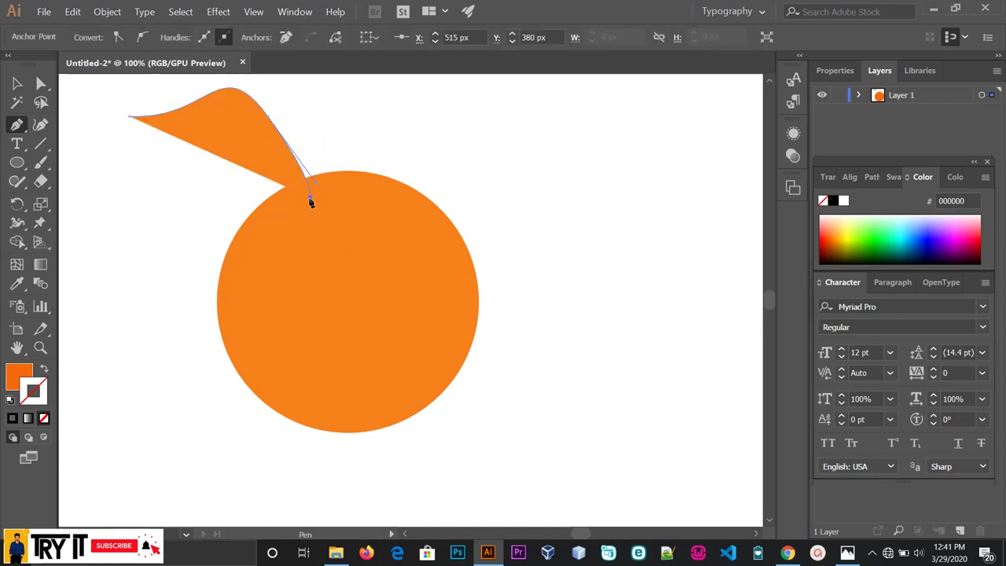
left_click_drag(236, 198, 181, 276)
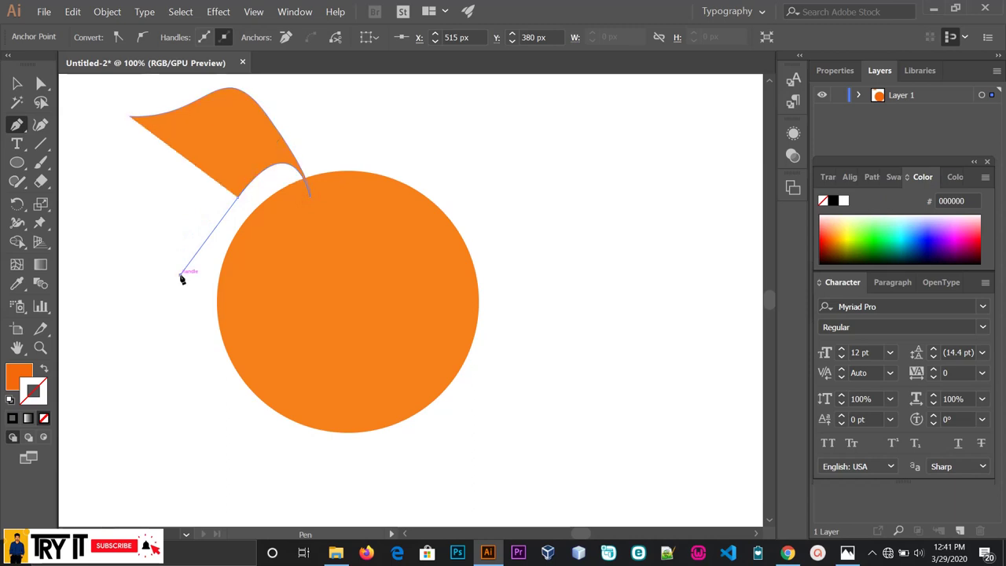
left_click(180, 275)
left_click(131, 117)
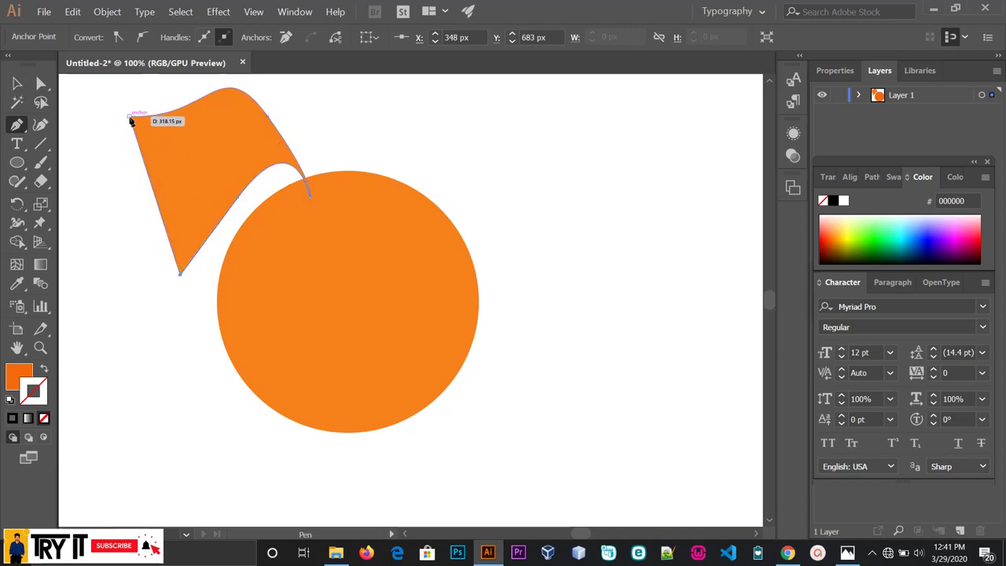
key("v")
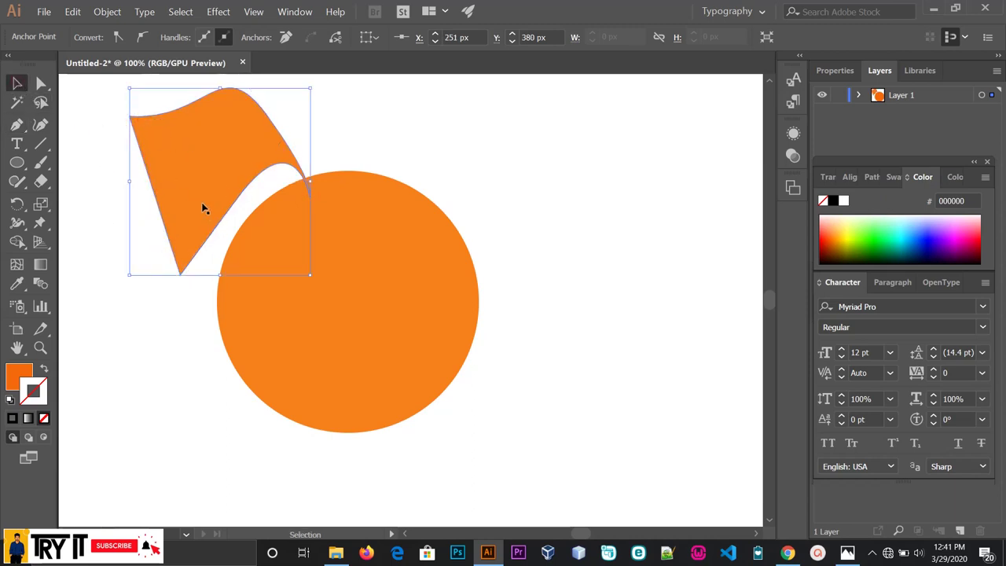
Step: Change the selected curved shape's fill from orange to dark brown, #662B03
left_click(20, 376)
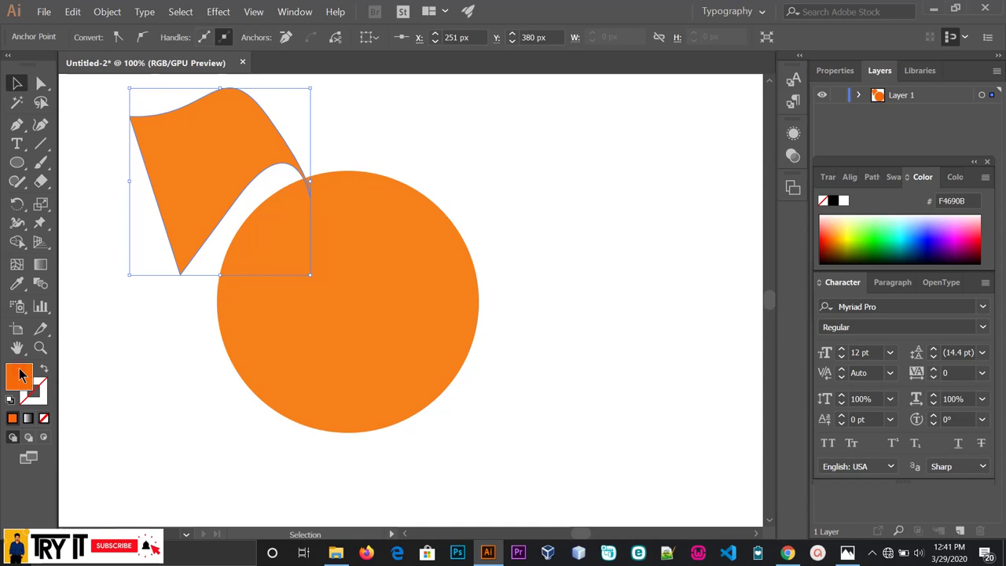
double_click(20, 375)
left_click(659, 387)
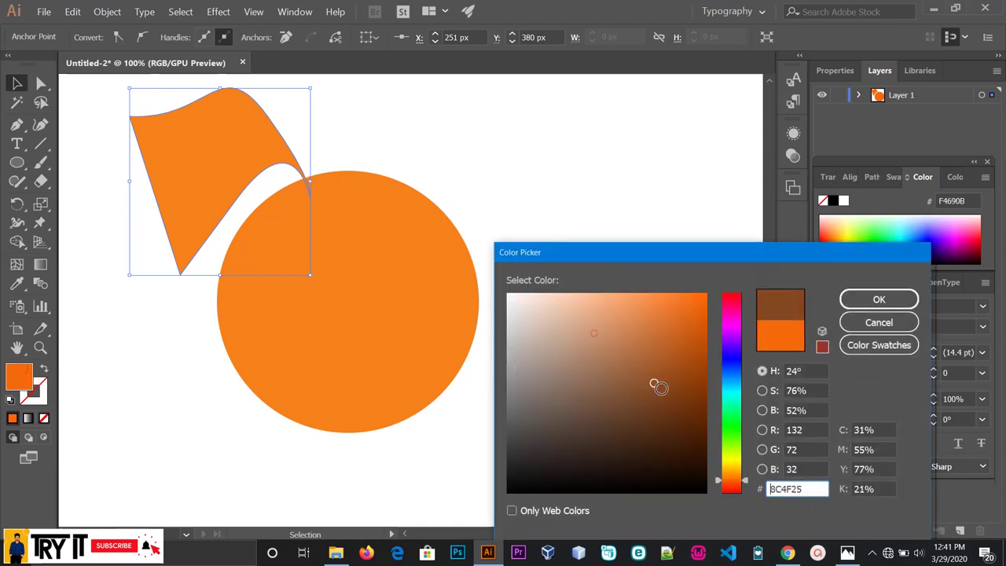
left_click_drag(659, 387, 701, 412)
left_click(879, 299)
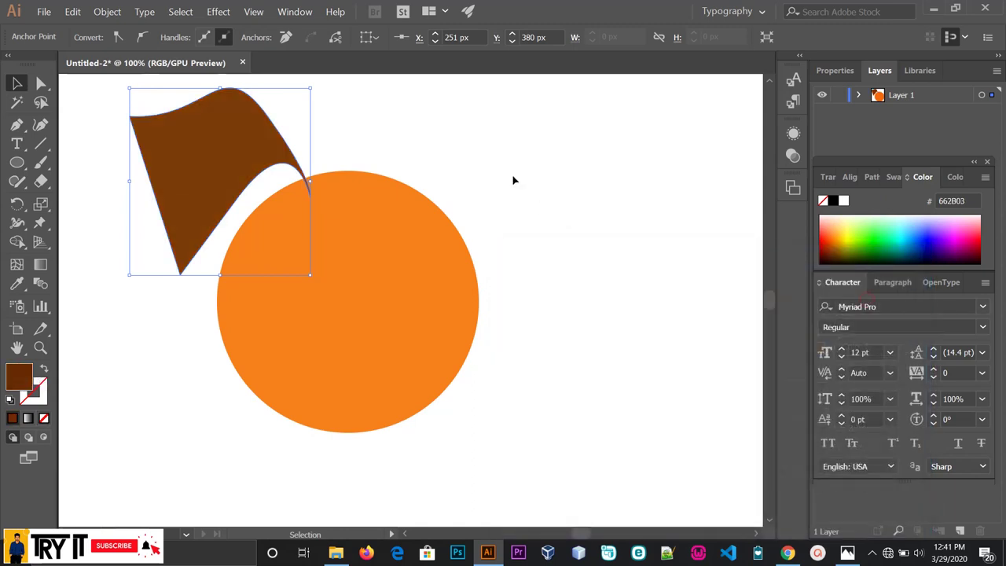
Step: Cut the brown curved shape away from the artboard, leaving only the orange circle
left_click(513, 181)
left_click(252, 148)
left_click(393, 146)
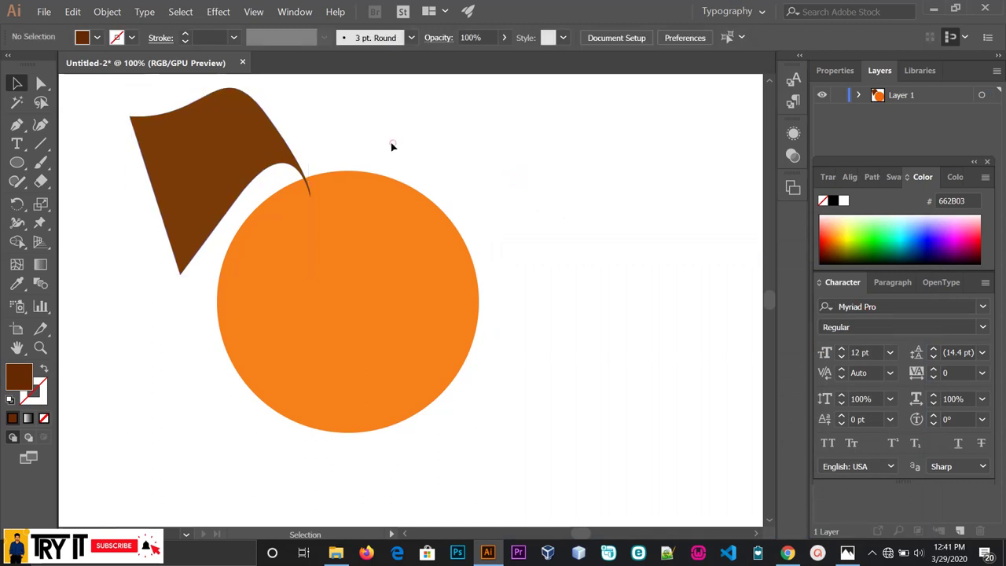
left_click(259, 153)
key("ctrl+x")
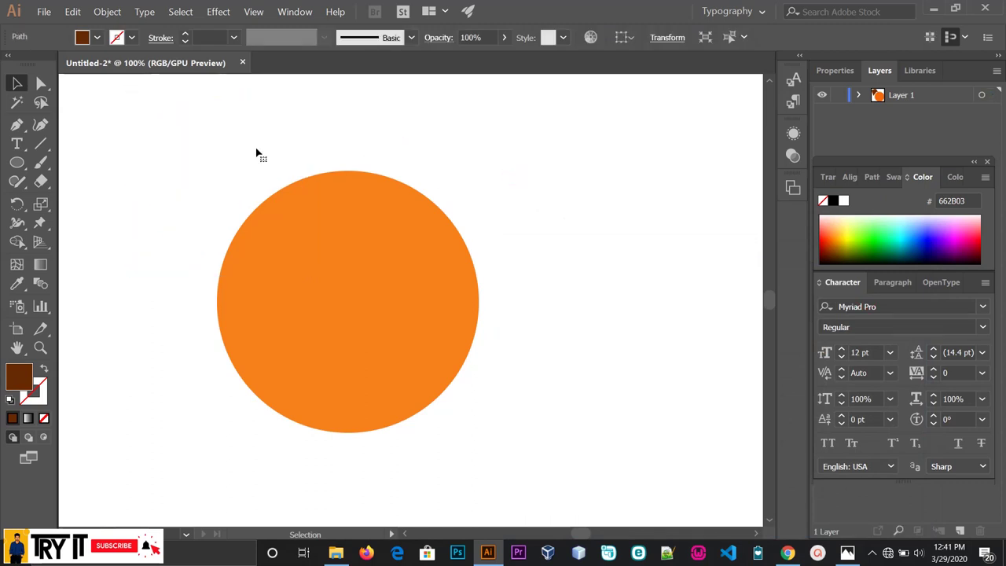
Step: Draw a brown segment with the Pen tool, following the circle's upper-right edge between its topmost and rightmost points, and deselect it
left_click(17, 124)
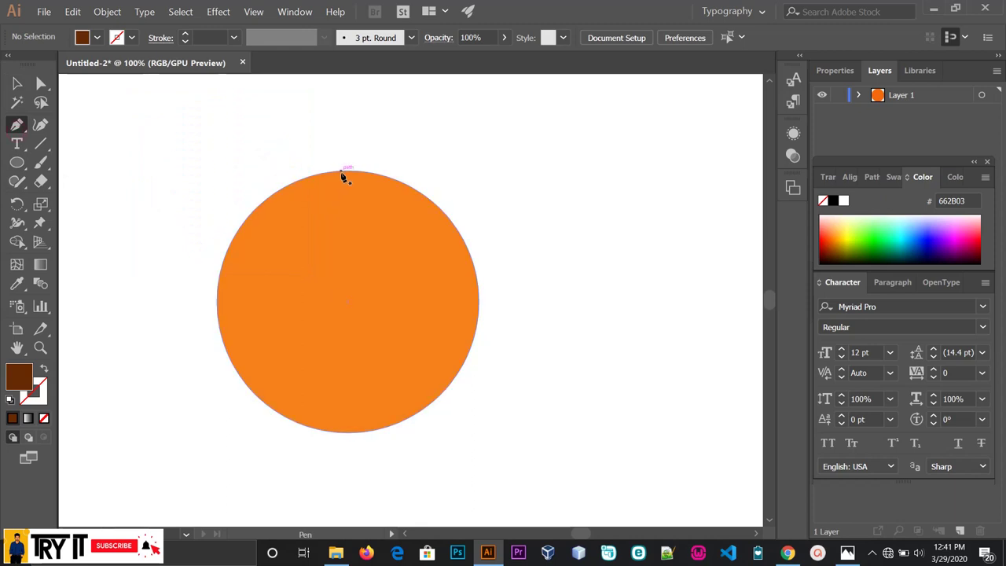
left_click(341, 171)
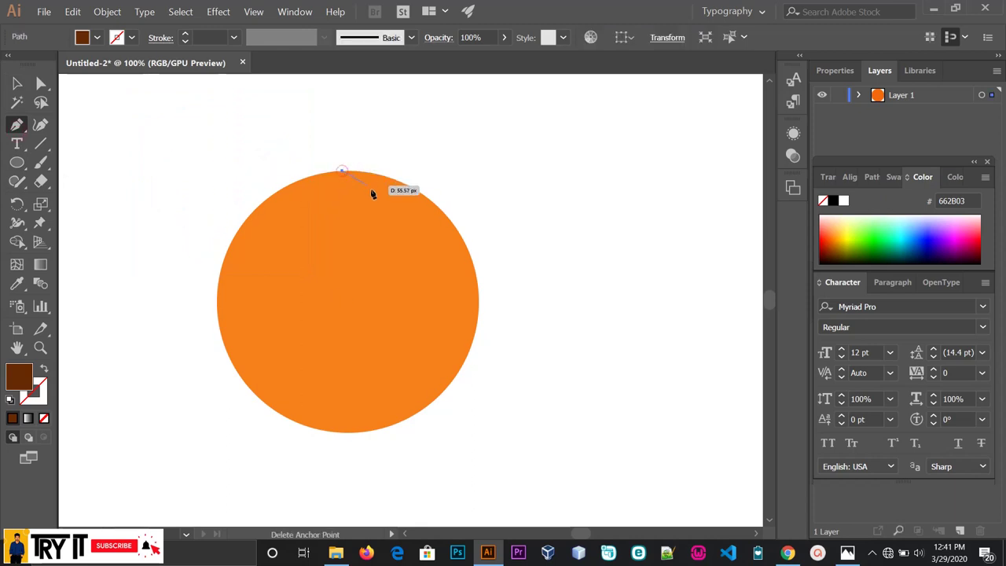
left_click(479, 303)
left_click_drag(488, 360, 487, 440)
left_click(18, 83)
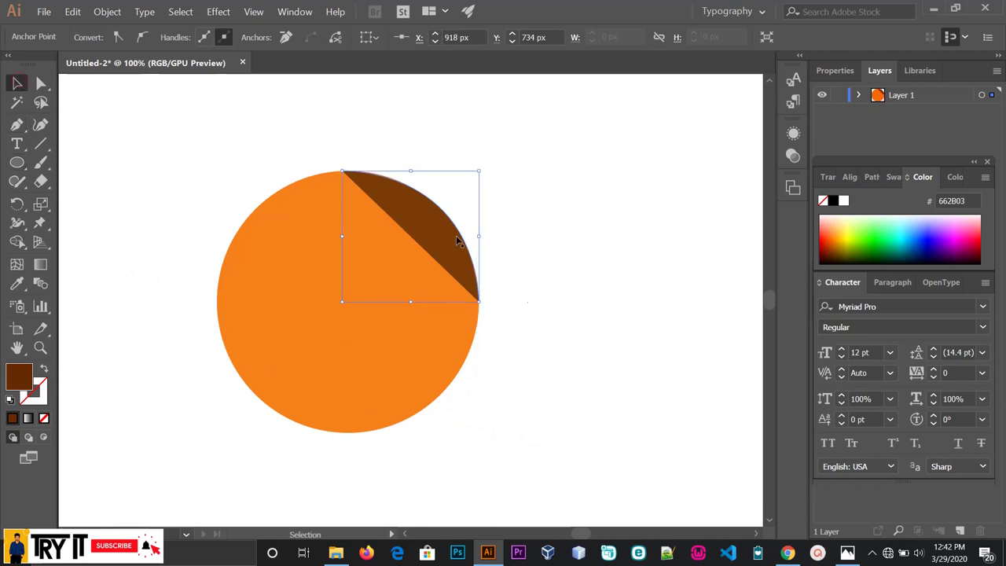
left_click(617, 344)
Step: Move the brown segment slightly up and to the right so it overhangs the circle's edge, and deselect it
scroll(611, 336, "down", 3)
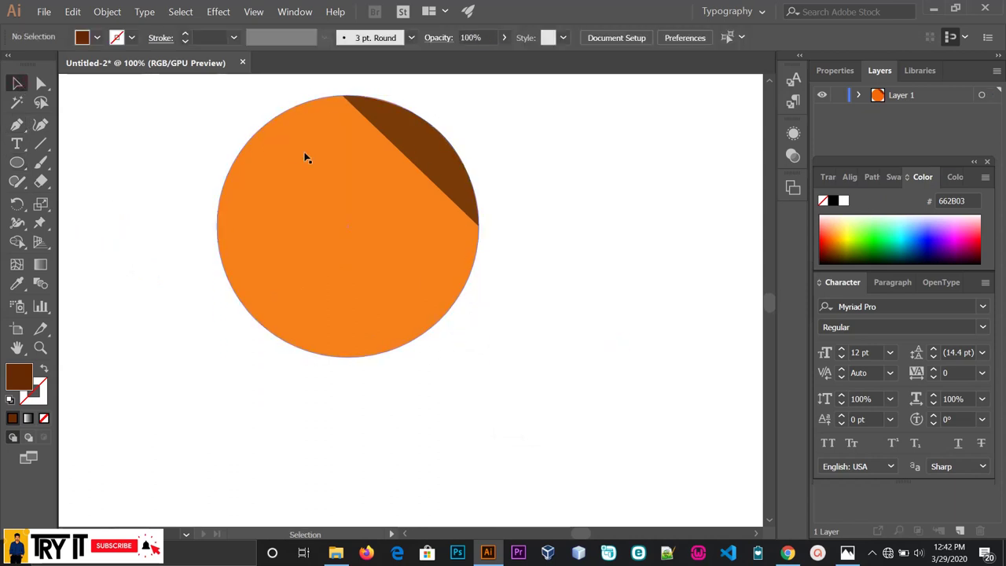
left_click_drag(407, 139, 412, 135)
left_click(576, 180)
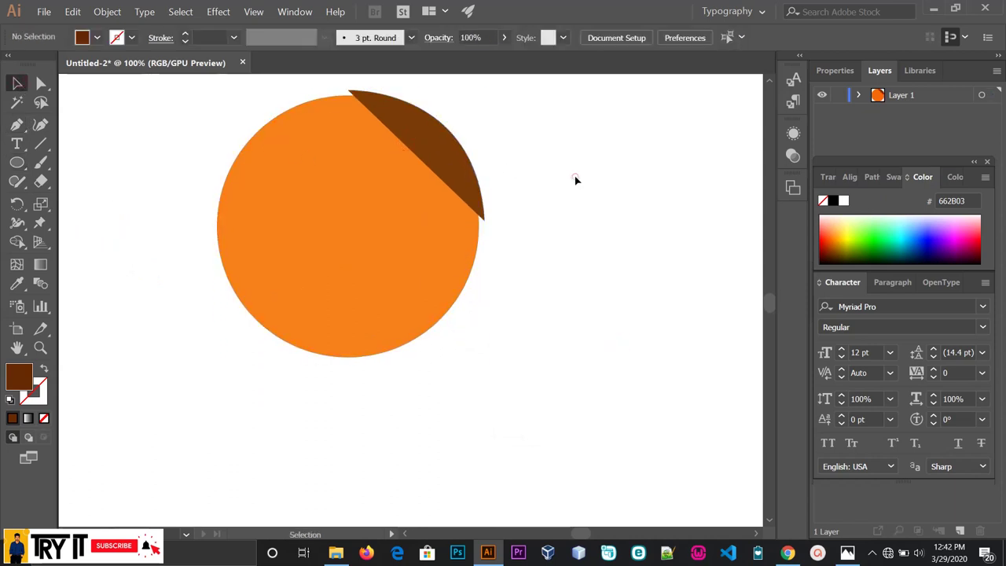
scroll(575, 181, "up", 3)
left_click(434, 195)
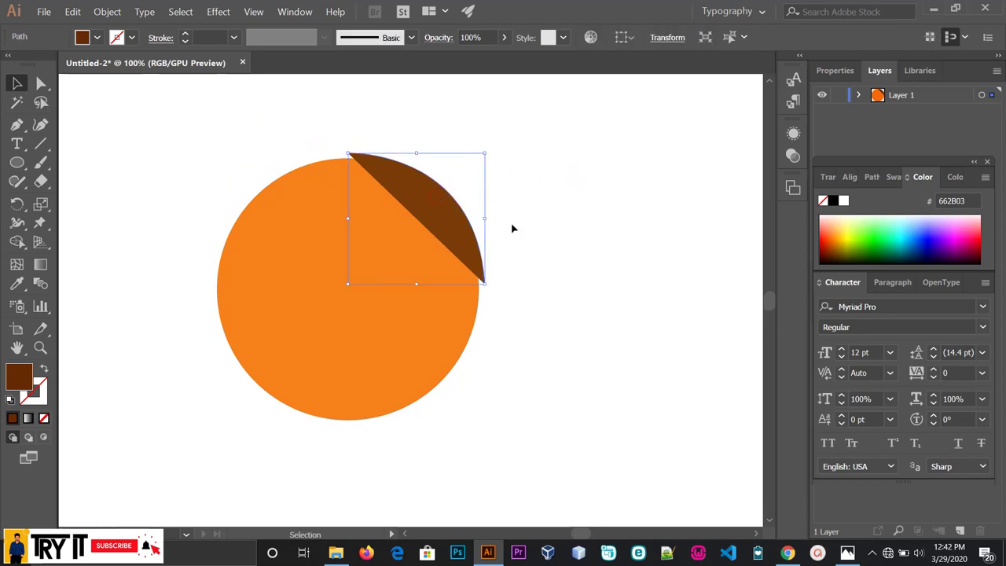
left_click(548, 233)
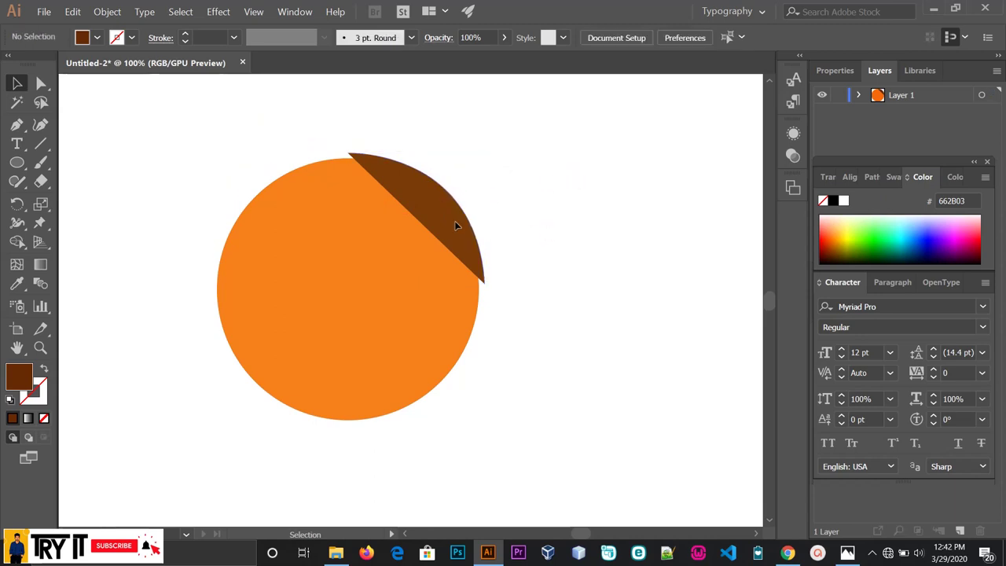
Step: Try moving the orange circle alone down and to the right, and undo the move
left_click_drag(316, 237, 472, 278)
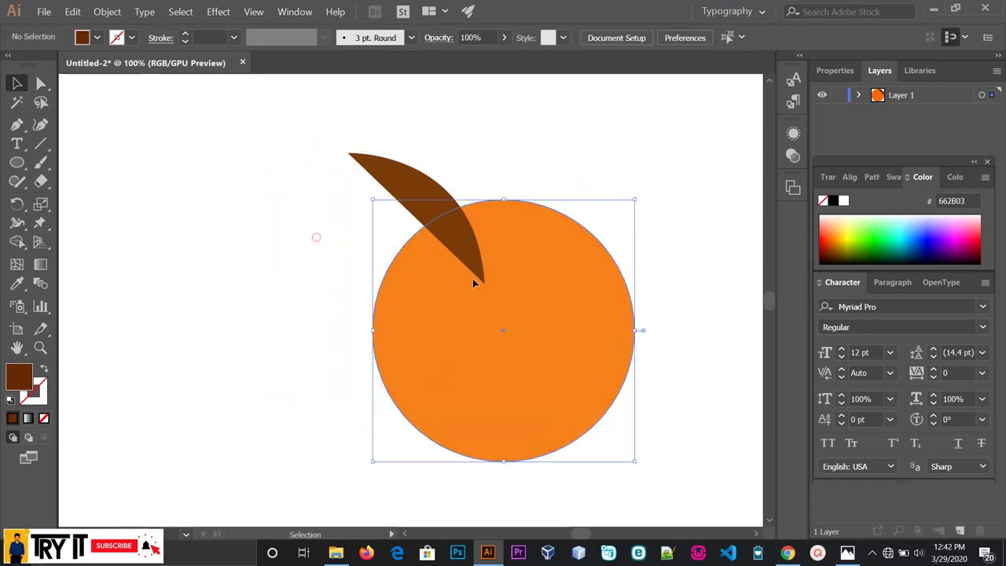
left_click(409, 183)
key("ctrl+z")
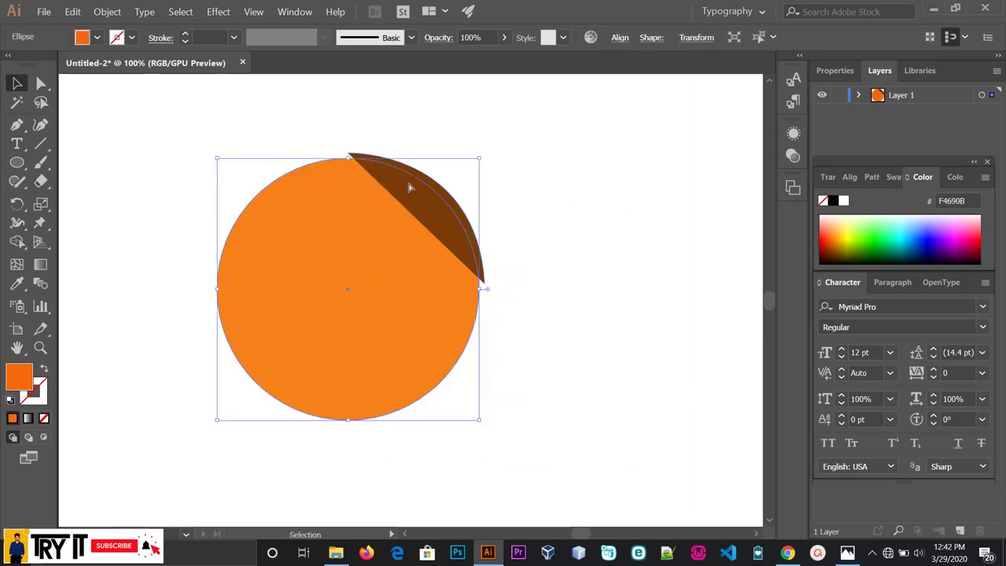
left_click(602, 217)
Step: Group the orange circle and the brown segment, and deselect the group
left_click(437, 299)
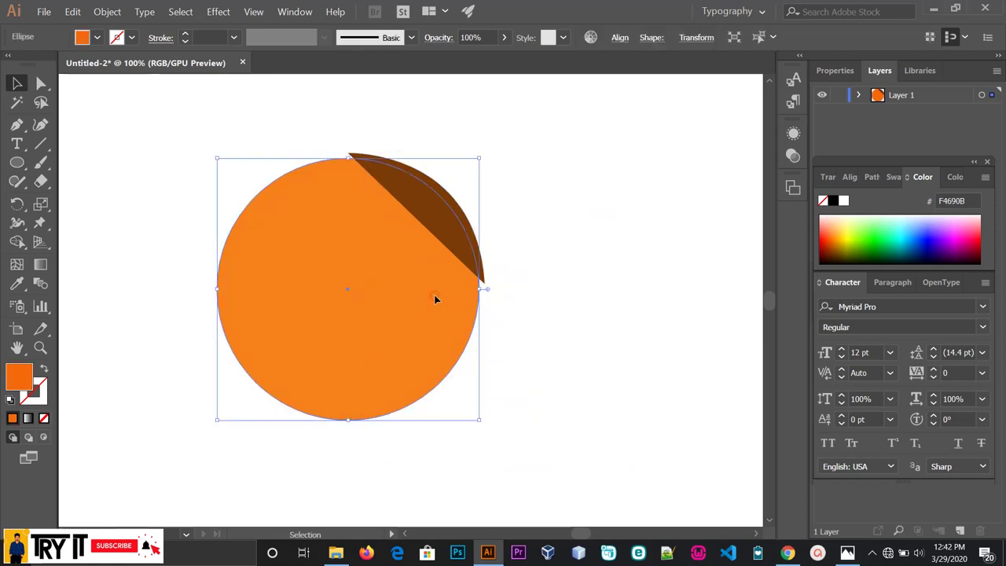
left_click(470, 218, "shift")
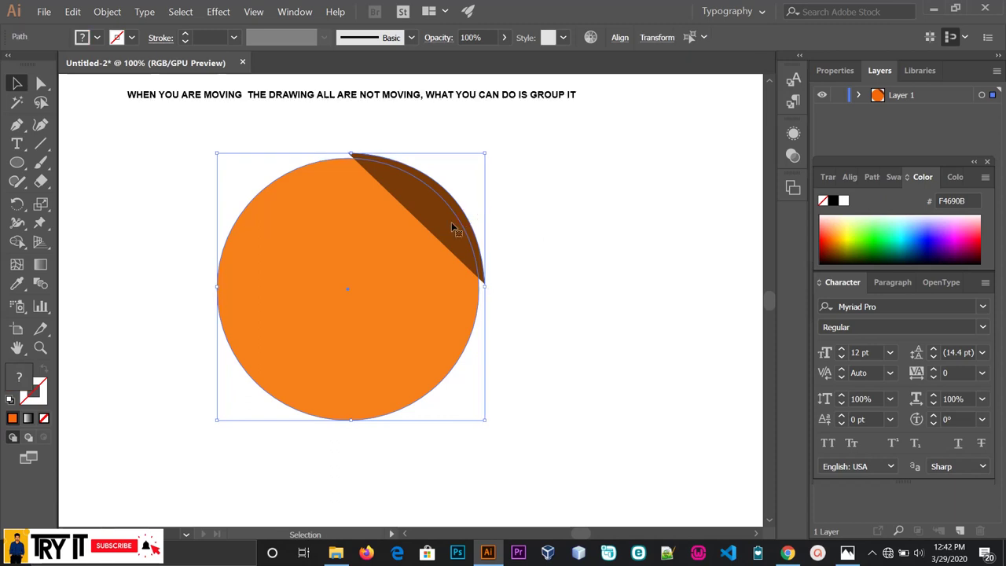
right_click(453, 228)
left_click(481, 292)
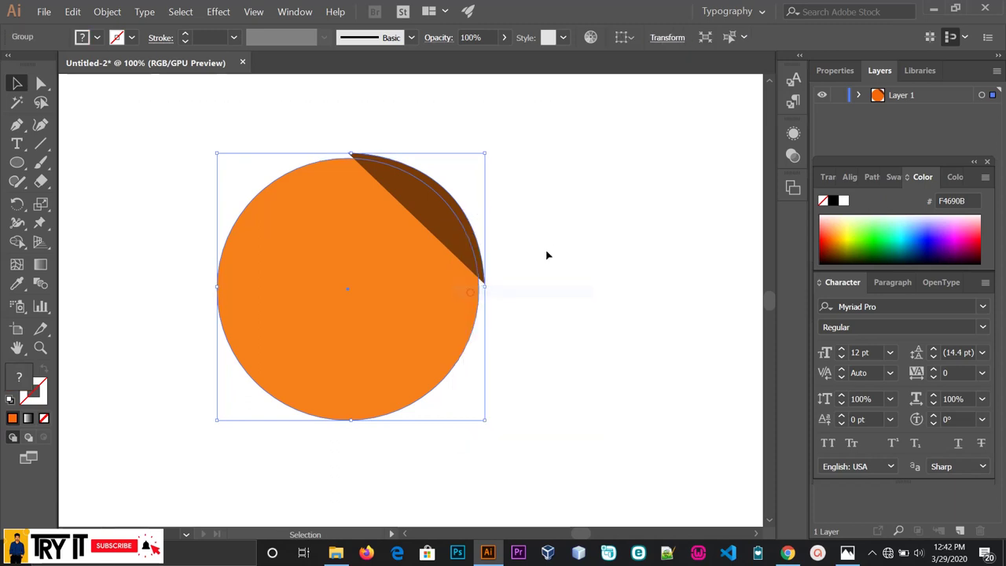
left_click(555, 244)
Step: Move the group down and to the left, and back to rest slightly right of and above its starting position
left_click_drag(454, 254, 405, 307)
left_click(564, 337)
left_click_drag(381, 352, 482, 292)
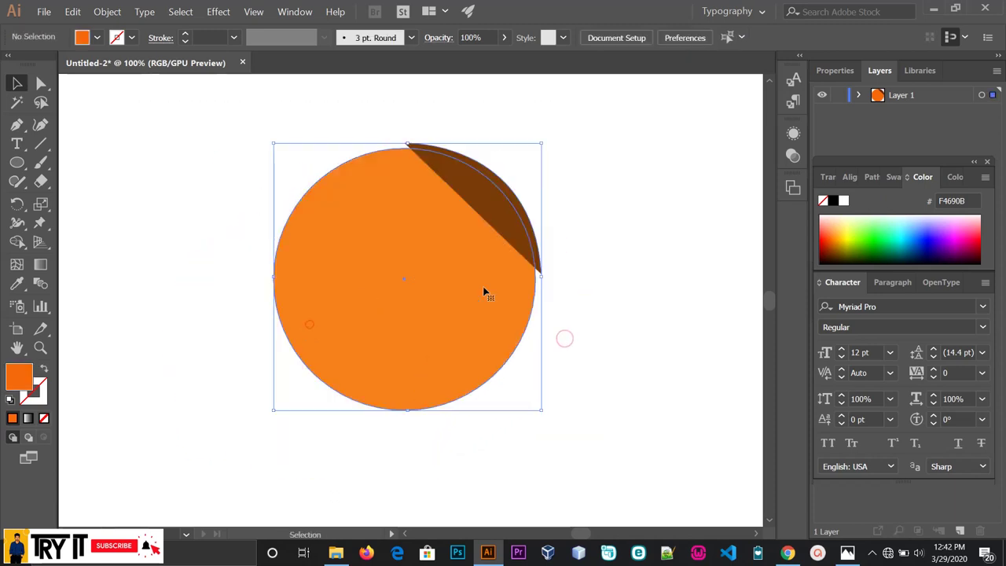
left_click(630, 323)
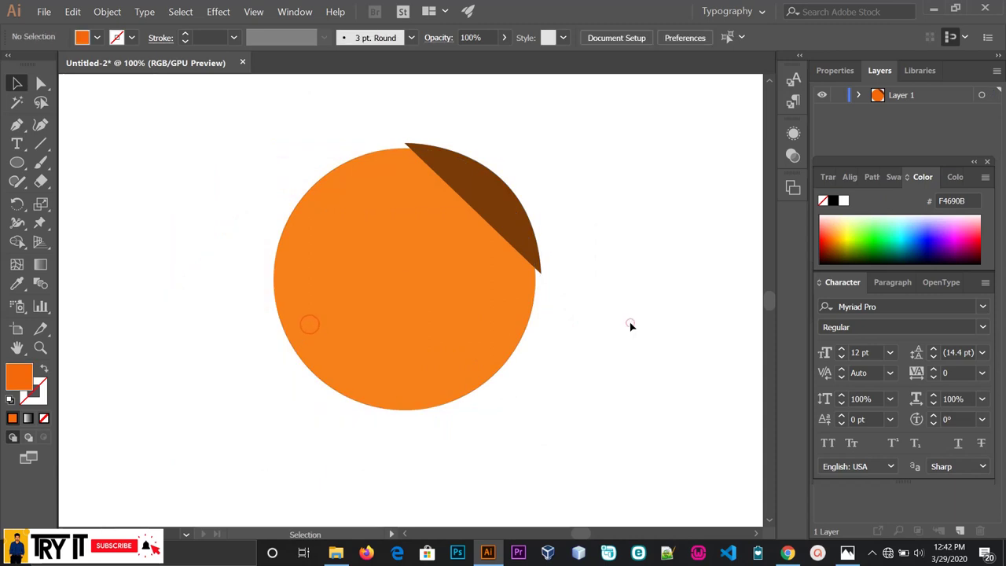
Step: Ungroup the orange circle and the brown segment, and deselect them
right_click(488, 223)
left_click(460, 218)
right_click(469, 234)
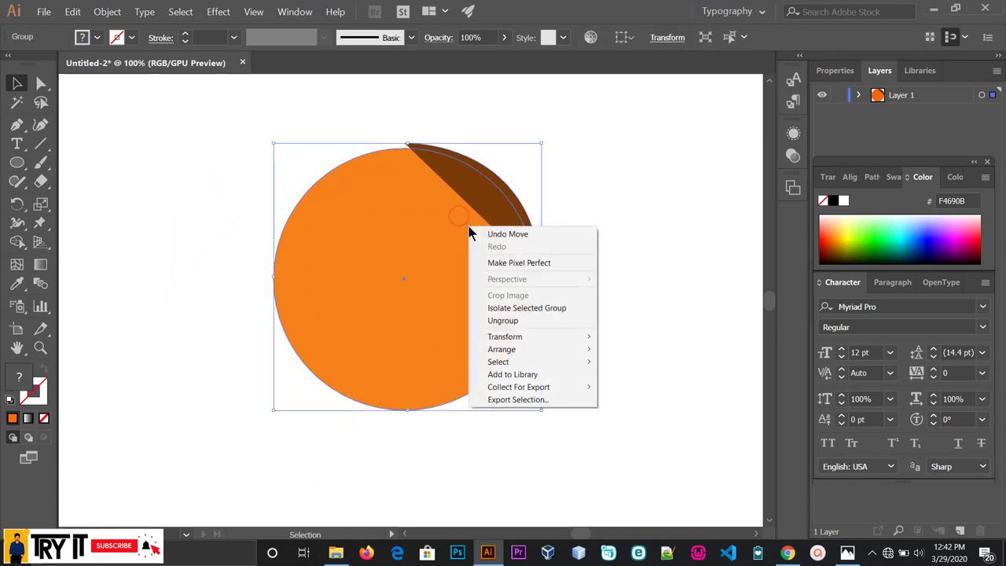
left_click(499, 320)
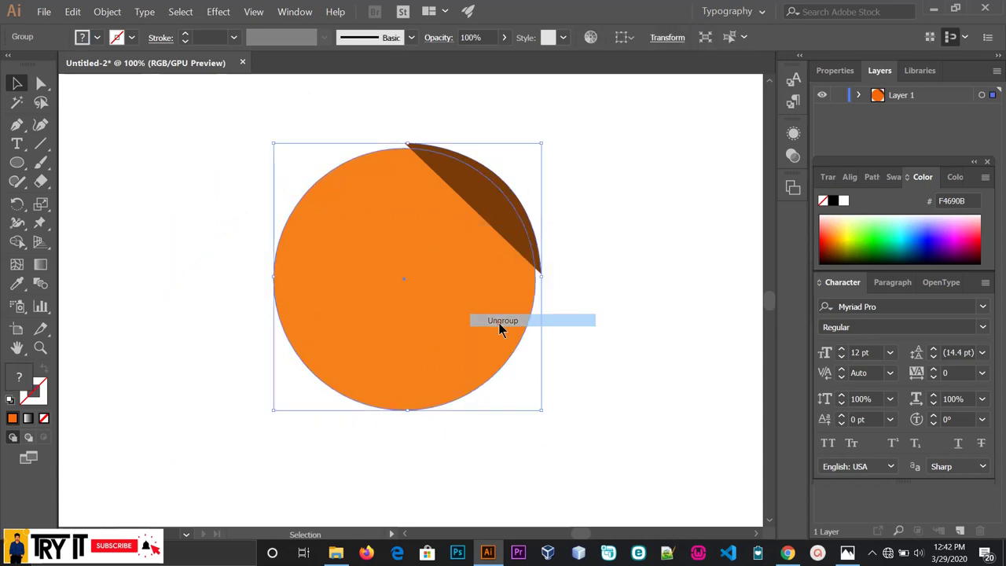
left_click(635, 213)
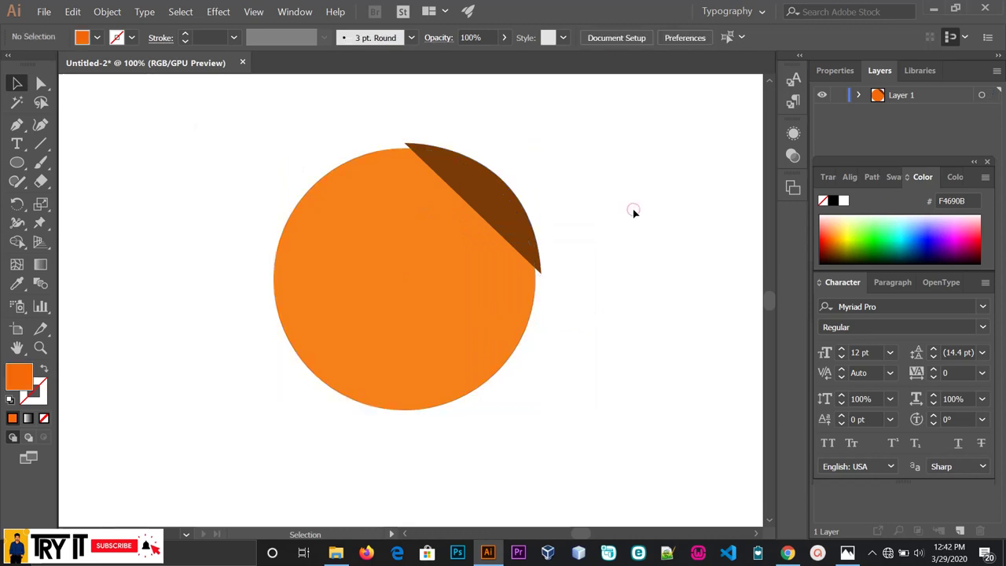
Step: Draw two small rounded squares as eyes side by side on the circle, using the brown segment's fill, and deselect everything
left_click(487, 212)
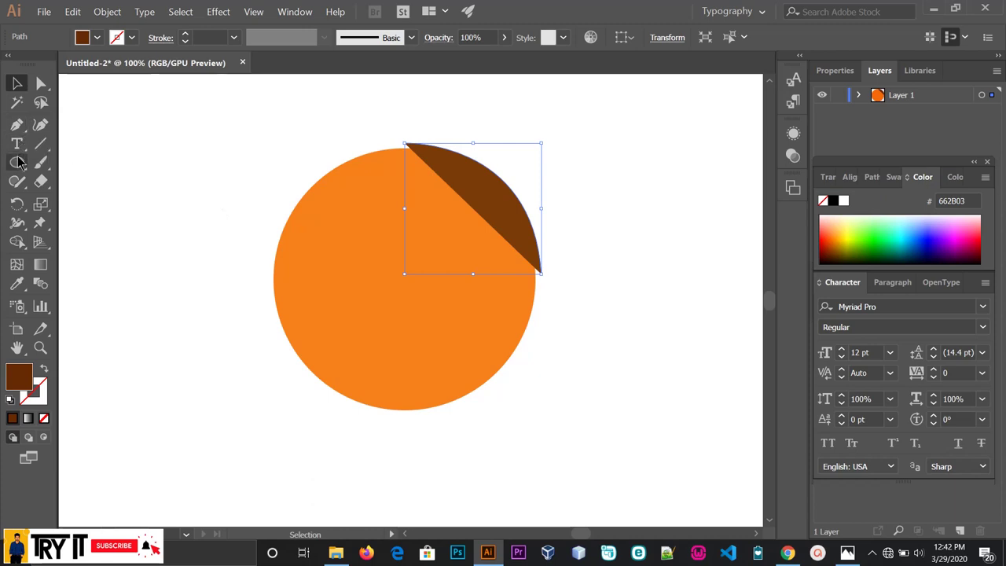
left_click_drag(17, 162, 65, 182)
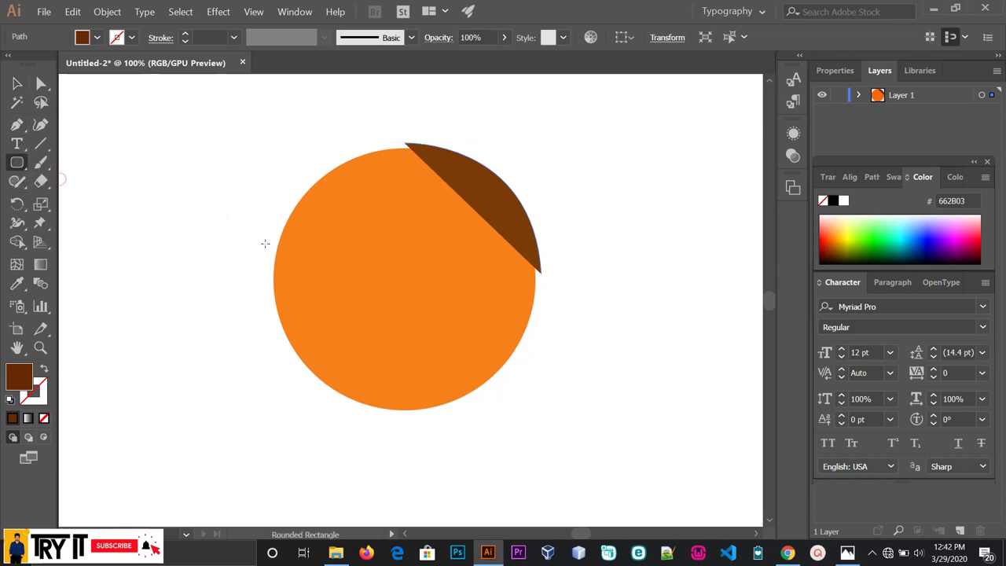
mouse_move(314, 231)
left_mouse_down()
mouse_move(355, 261)
mouse_move(348, 265)
left_mouse_up()
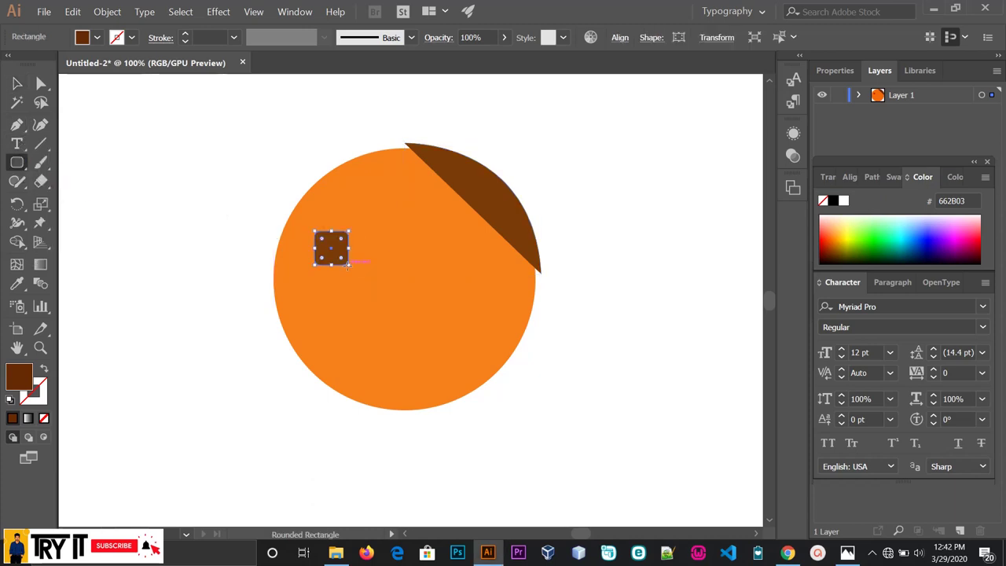
mouse_move(442, 228)
left_mouse_down()
mouse_move(486, 252)
mouse_move(478, 264)
left_mouse_up()
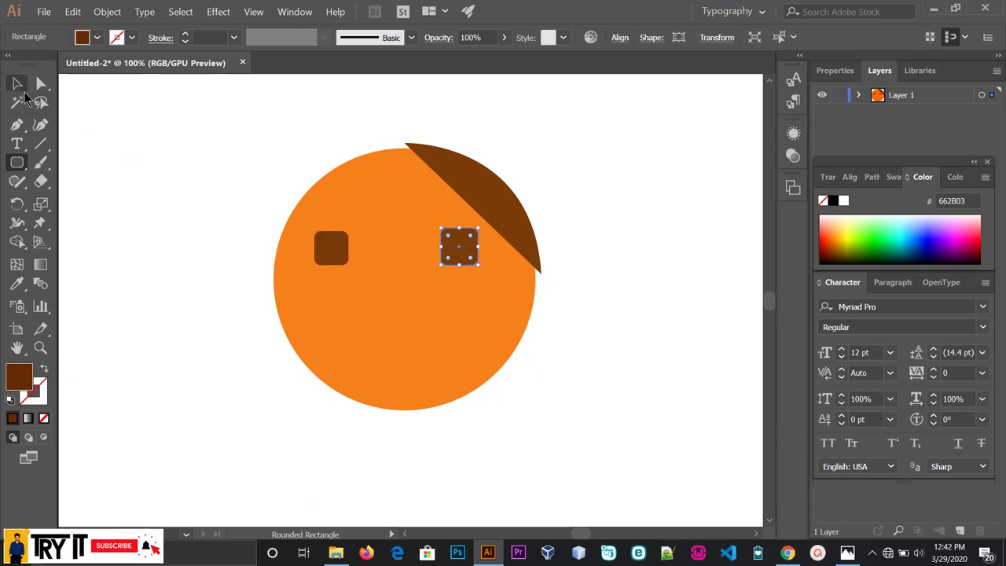
left_click(16, 83)
left_click_drag(229, 216, 342, 258)
left_click(191, 176)
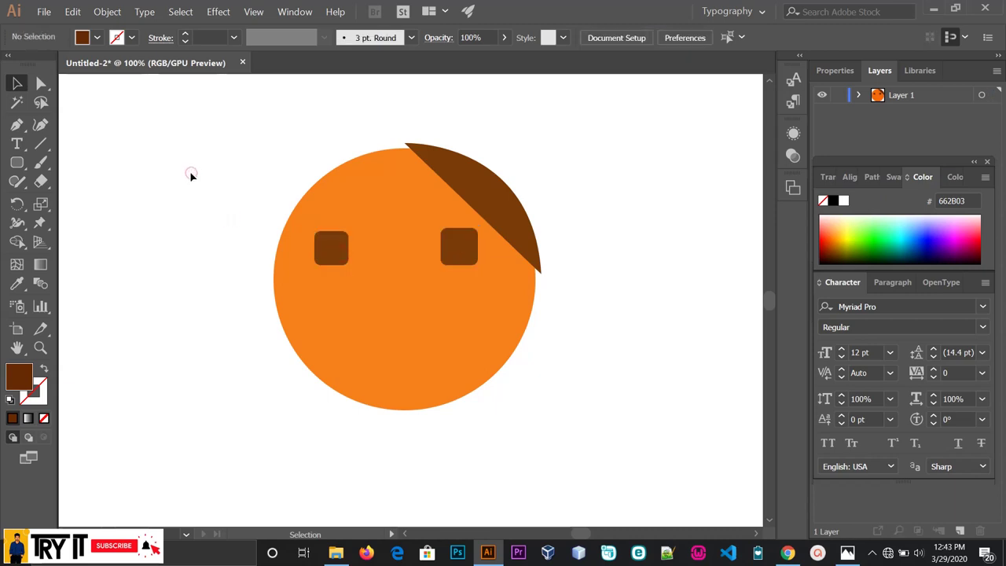
Step: Replace the right eye with a copy of the left eye at the same height, and shift the left eye slightly inward
left_click(328, 248)
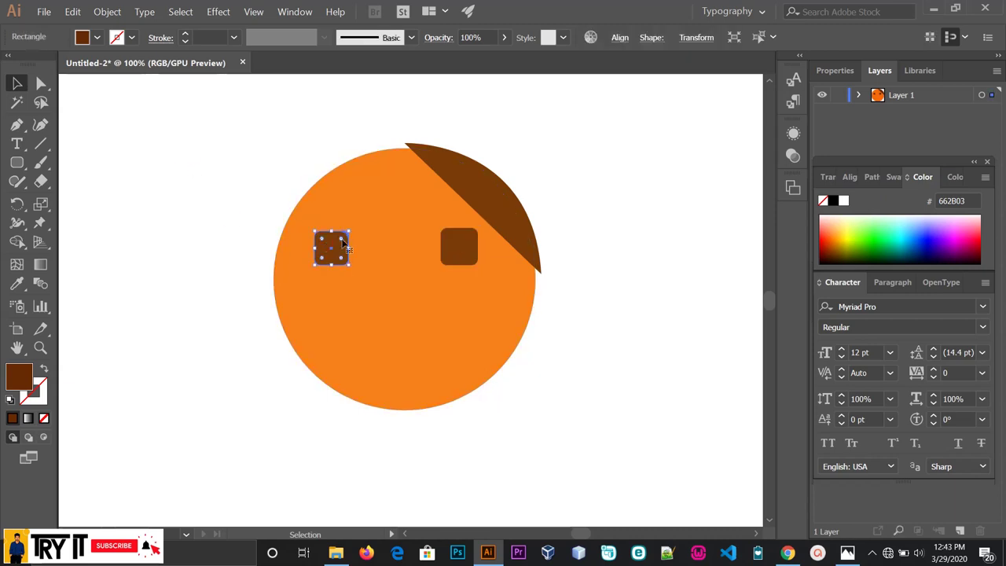
key("Delete")
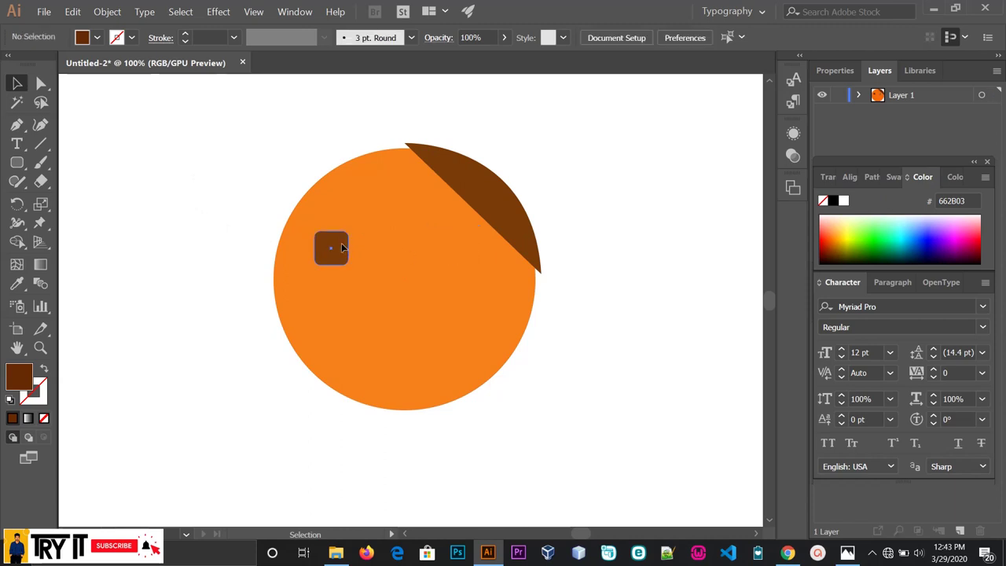
left_click(341, 249)
left_click(330, 250)
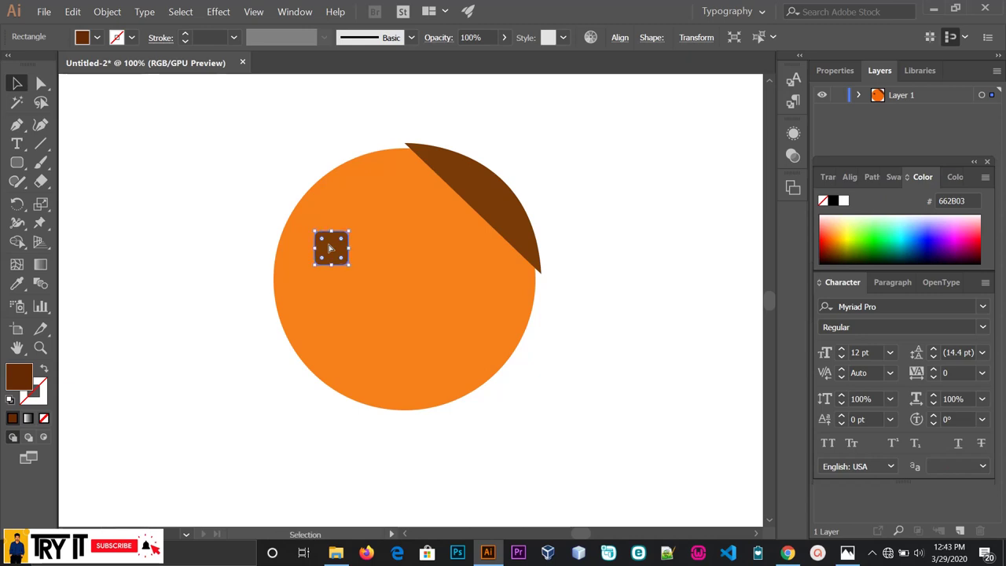
left_click_drag(342, 249, 451, 249)
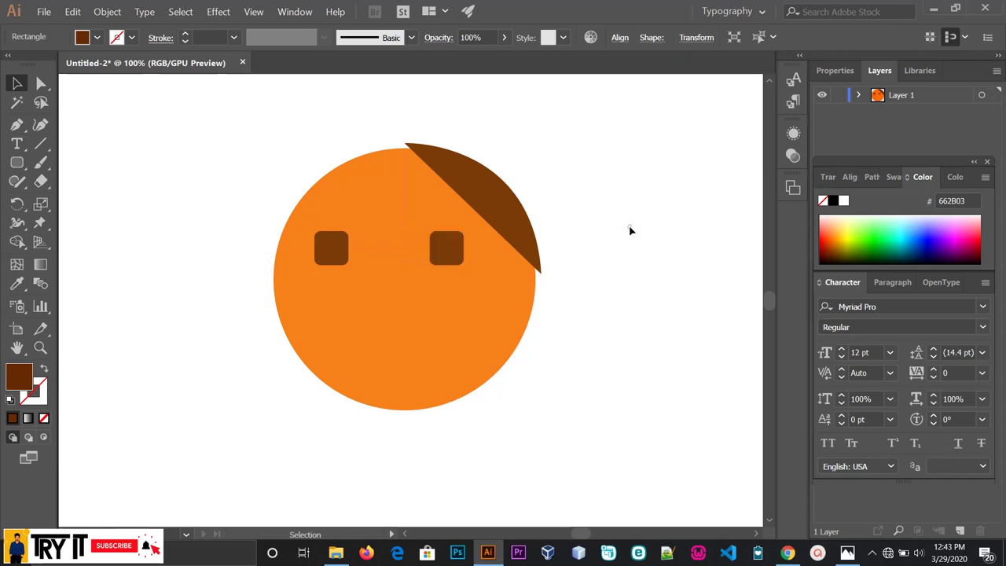
left_click(629, 228)
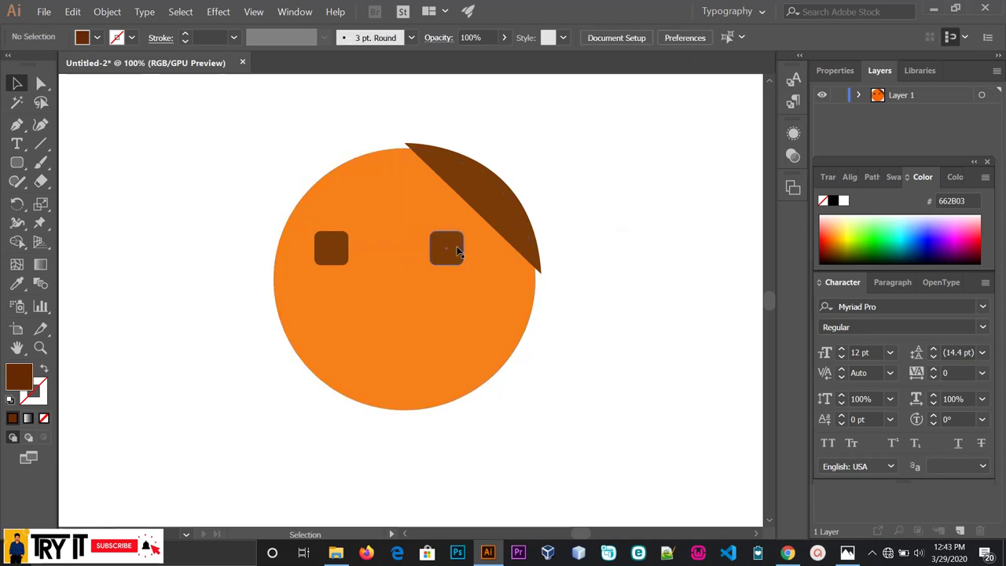
left_click_drag(335, 248, 346, 249)
left_click(613, 301)
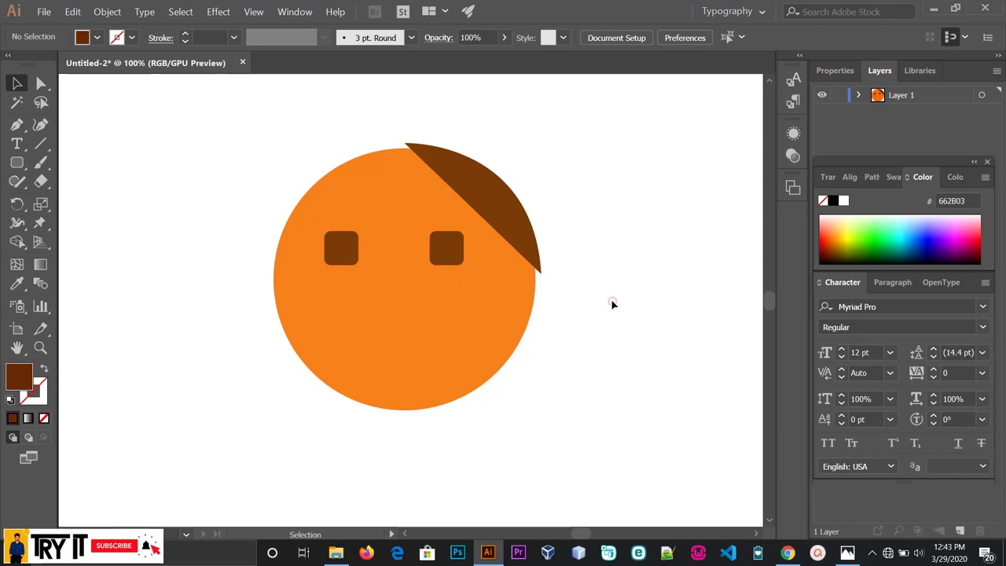
Step: Duplicate the brown hair segment, placing the copy over the upper-left part of the orange circle
left_click(483, 207)
right_click(482, 207)
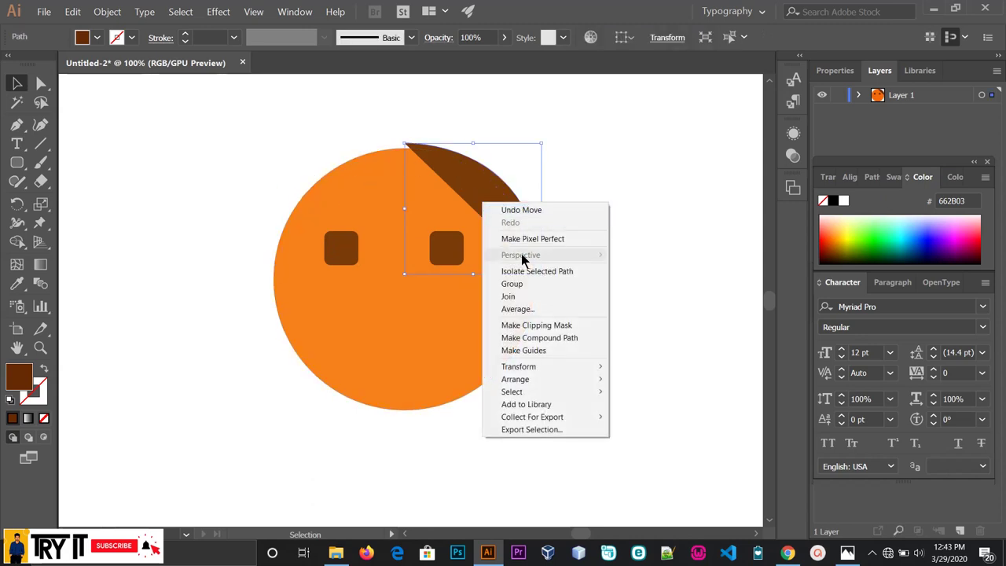
left_click(462, 170)
key("a")
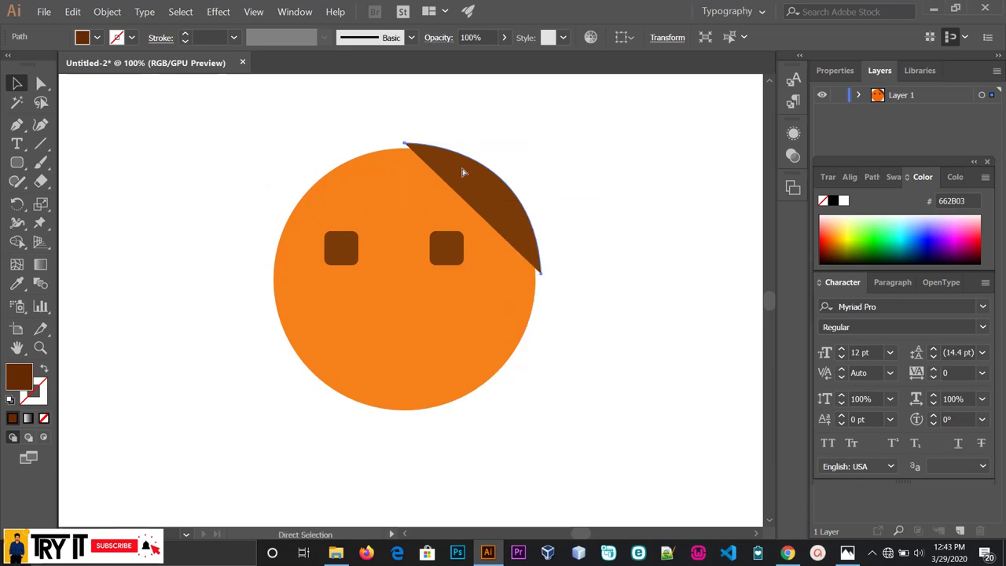
key("v")
left_click_drag(464, 172, 323, 176)
Step: Reflect the copied hair segment across the vertical axis and fit it along the circle's upper-left edge
right_click(344, 209)
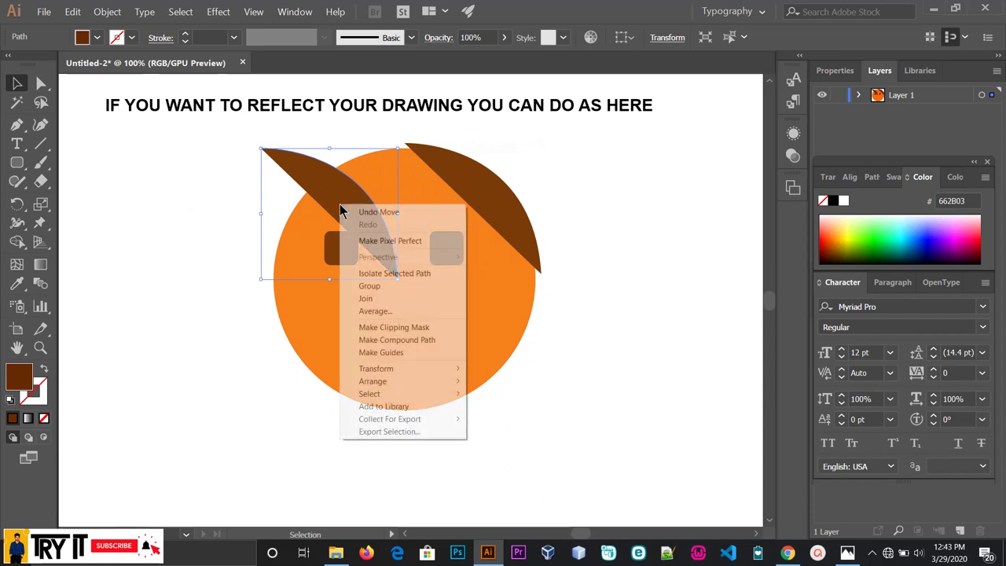
mouse_move(393, 385)
mouse_move(441, 370)
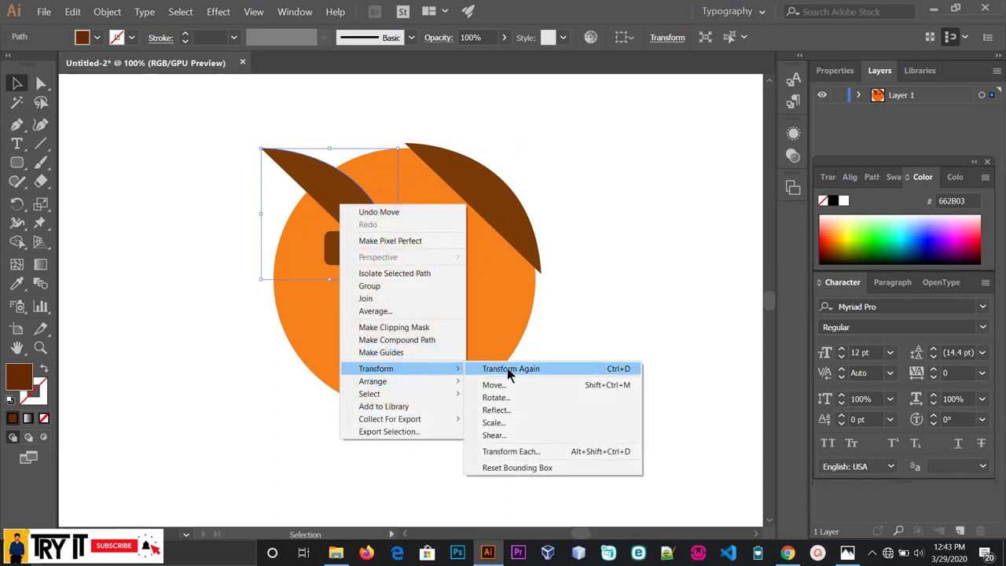
left_click(498, 410)
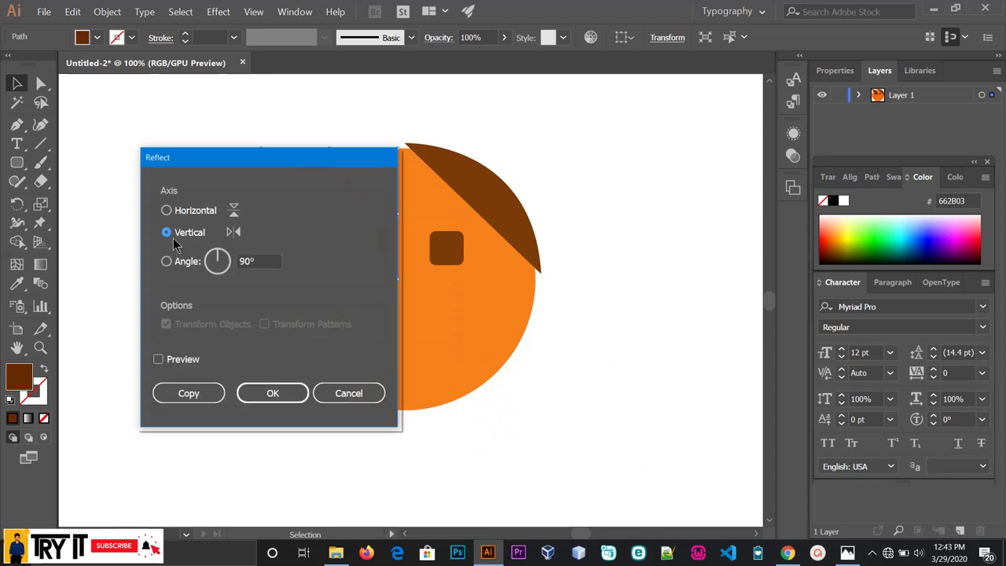
left_click(271, 392)
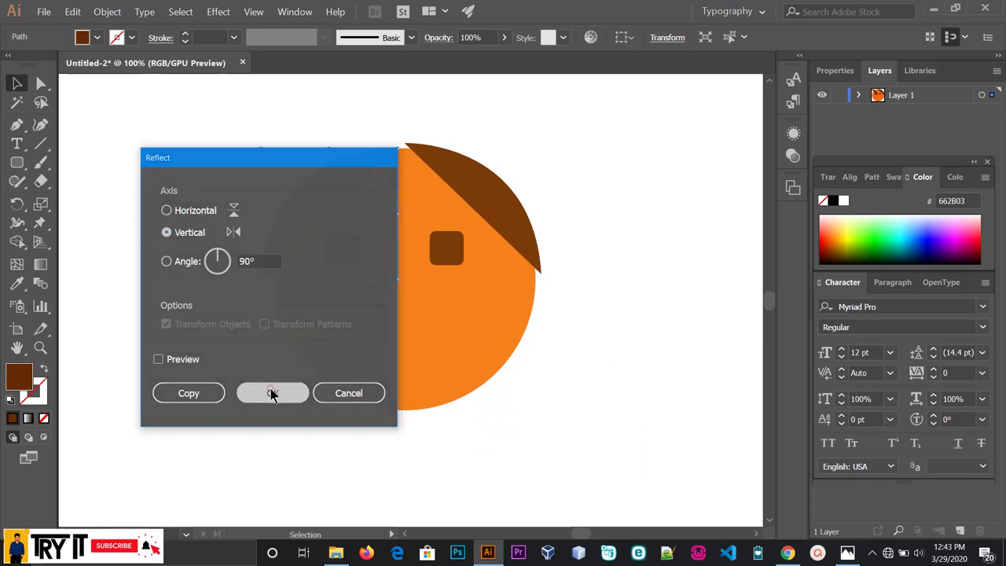
left_click(224, 169)
left_click_drag(302, 206, 308, 198)
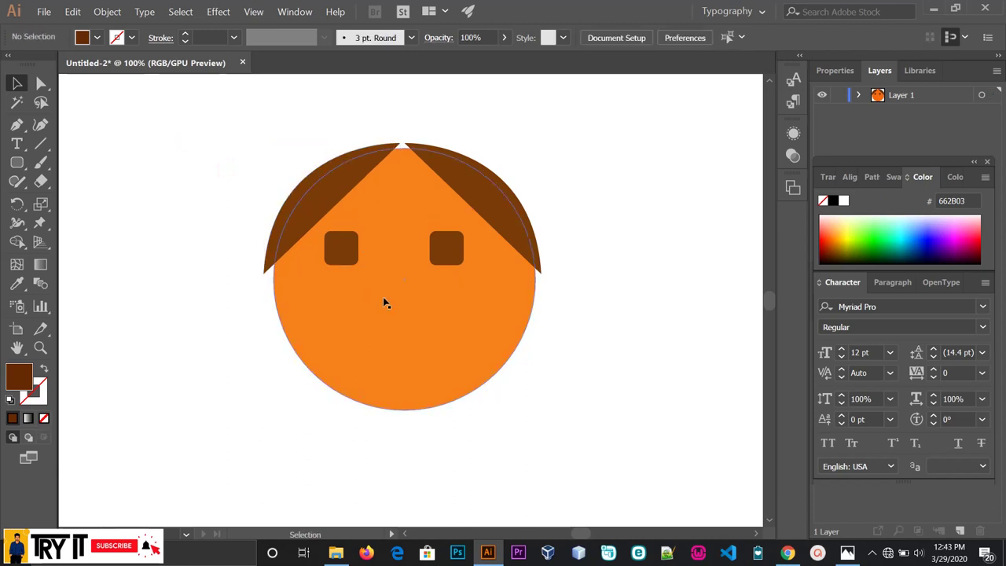
Step: Reflect the left hair segment across the horizontal axis, move it to the circle's lower-left edge, and deselect it
left_click(324, 202)
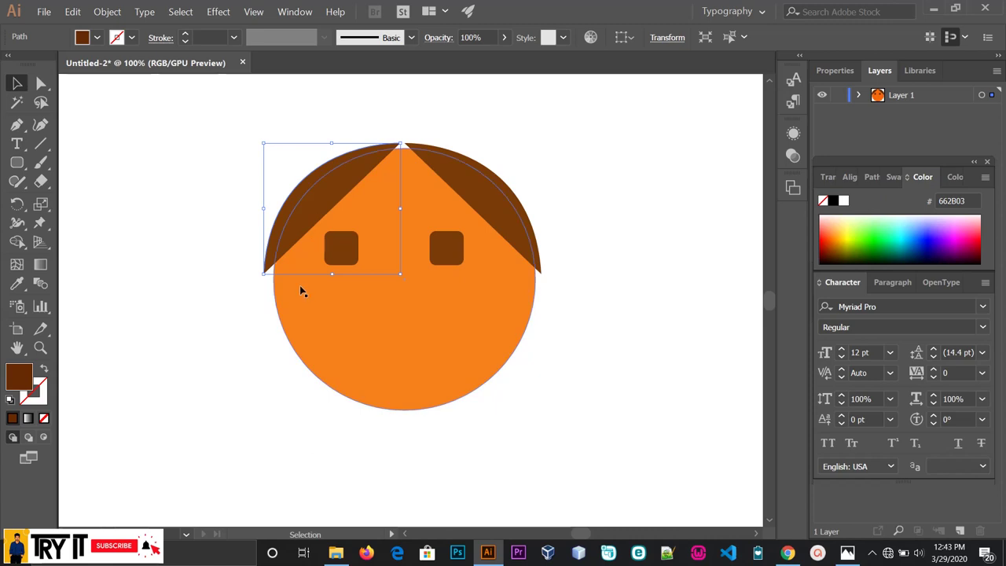
right_click(317, 206)
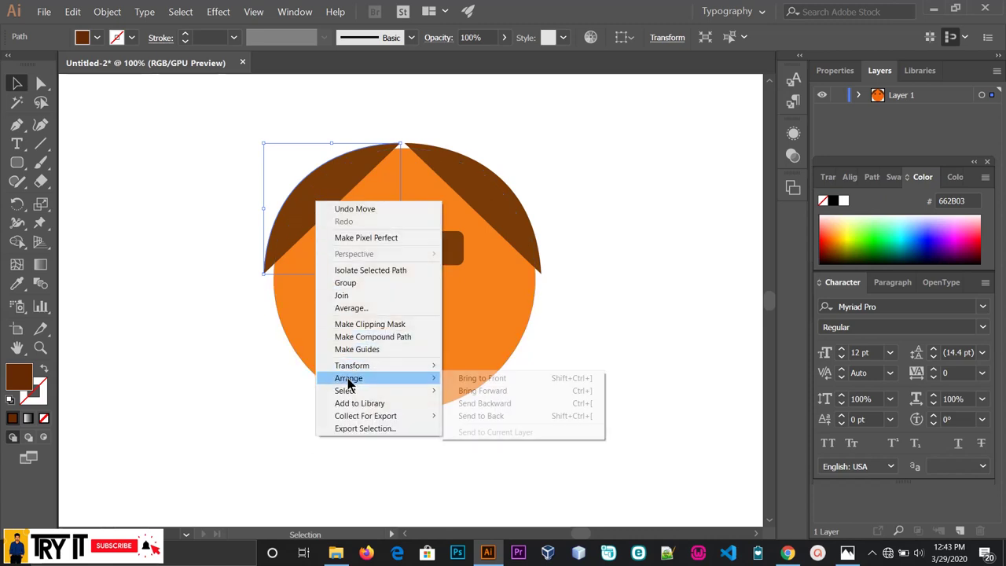
mouse_move(433, 374)
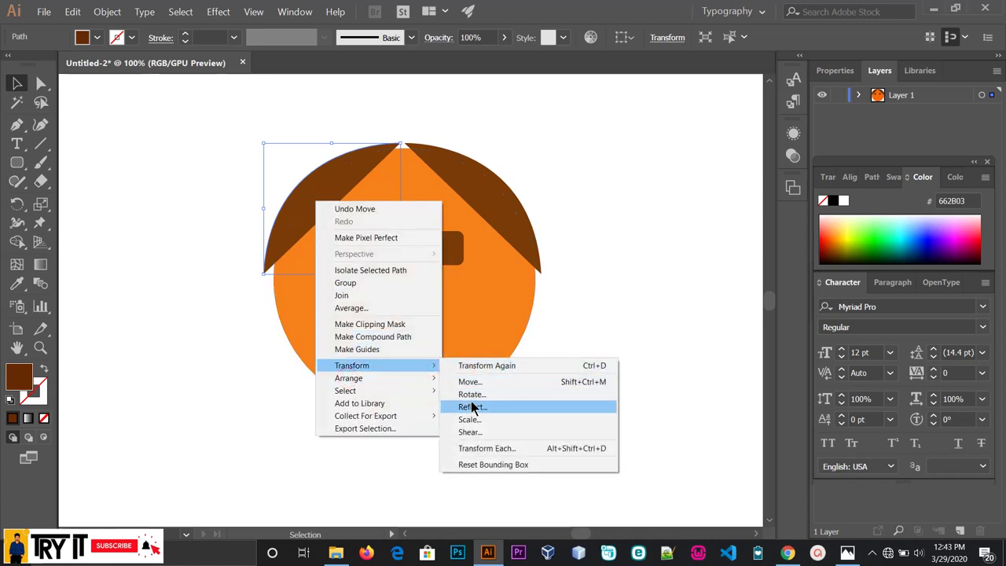
left_click(472, 406)
left_click(168, 213)
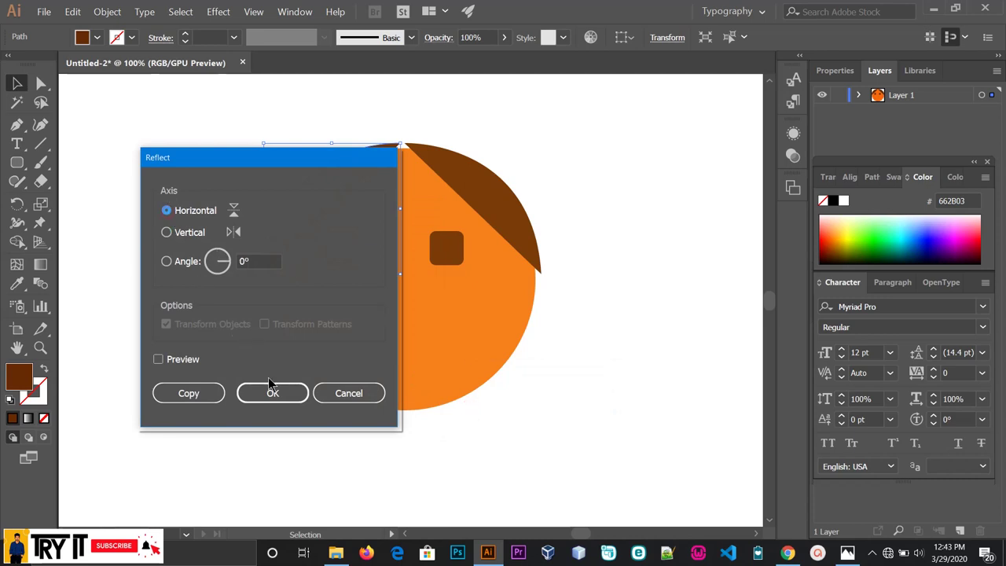
left_click(270, 389)
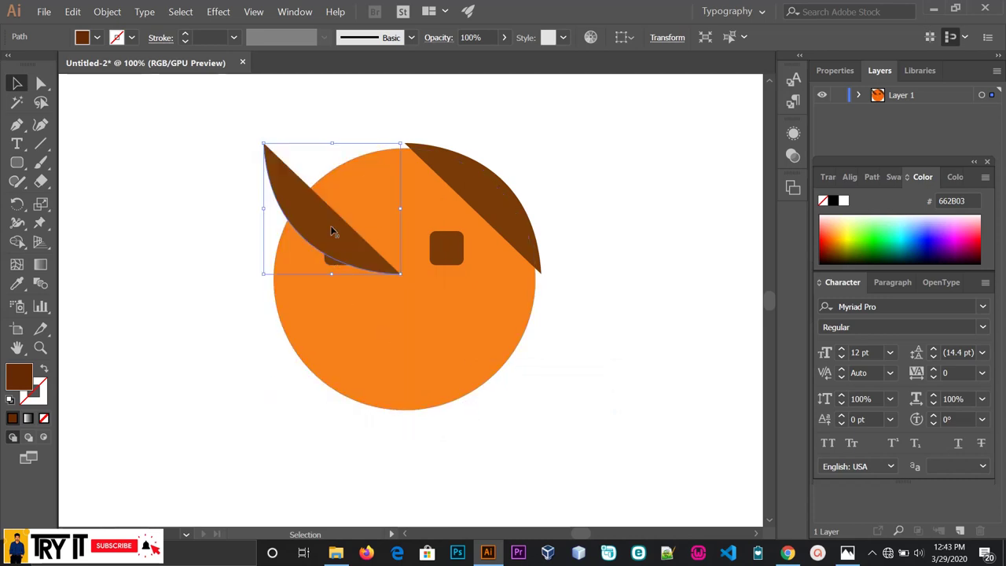
left_click_drag(334, 236, 334, 371)
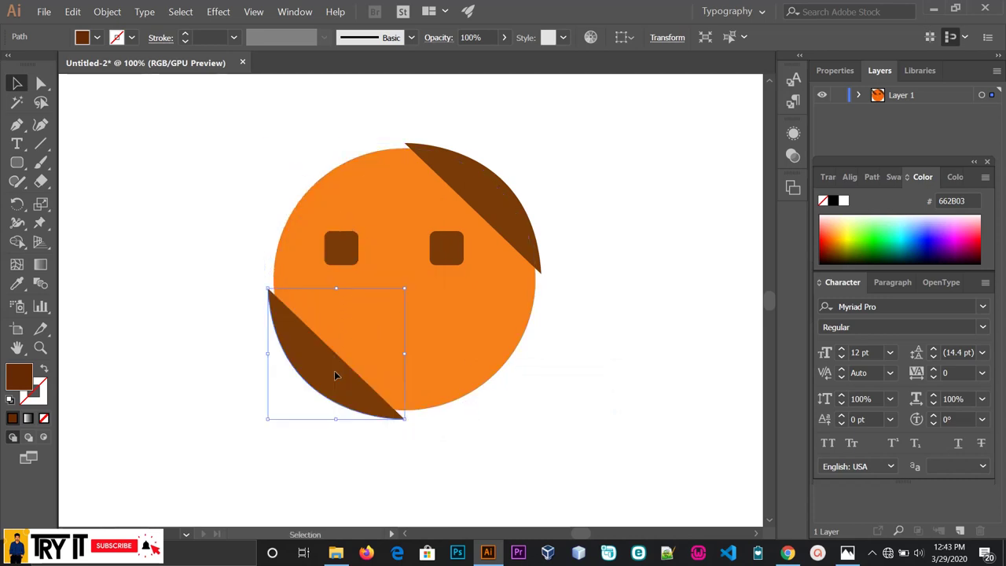
left_click(515, 427)
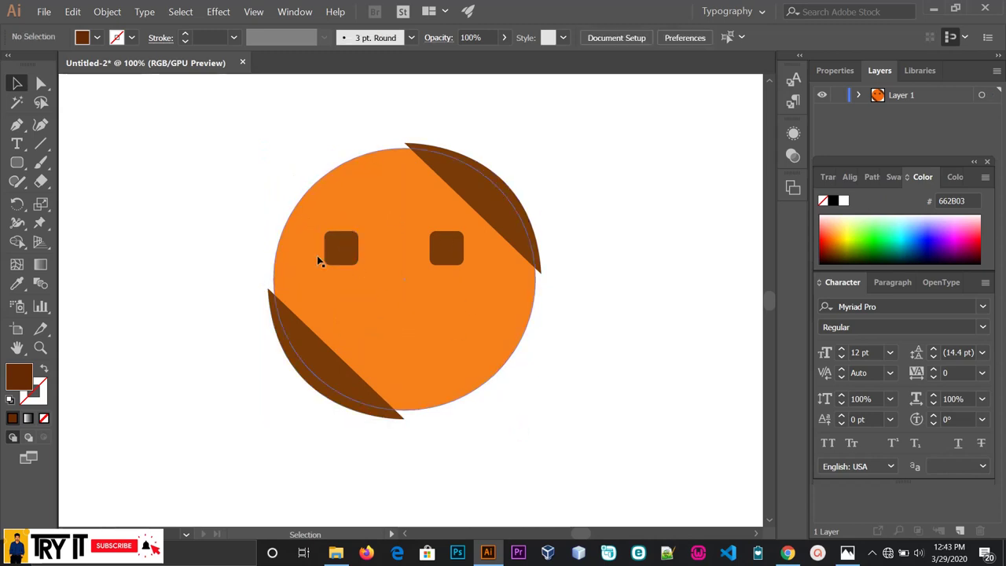
Step: Draw a brown nose between the eyes with the Pen tool, pointed above with a rounded lower-left corner, and deselect it
left_click(18, 130)
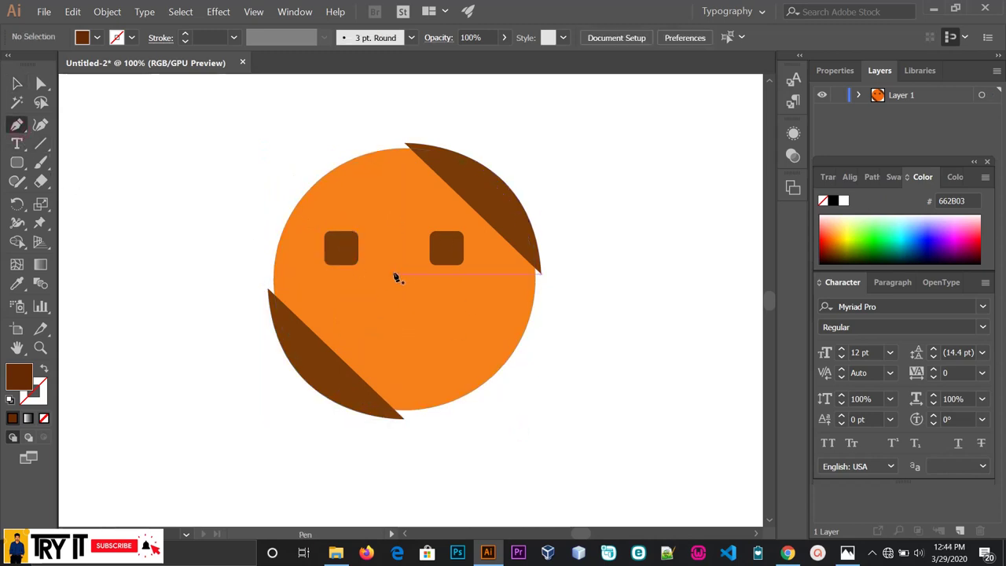
scroll(397, 278, "up", 2)
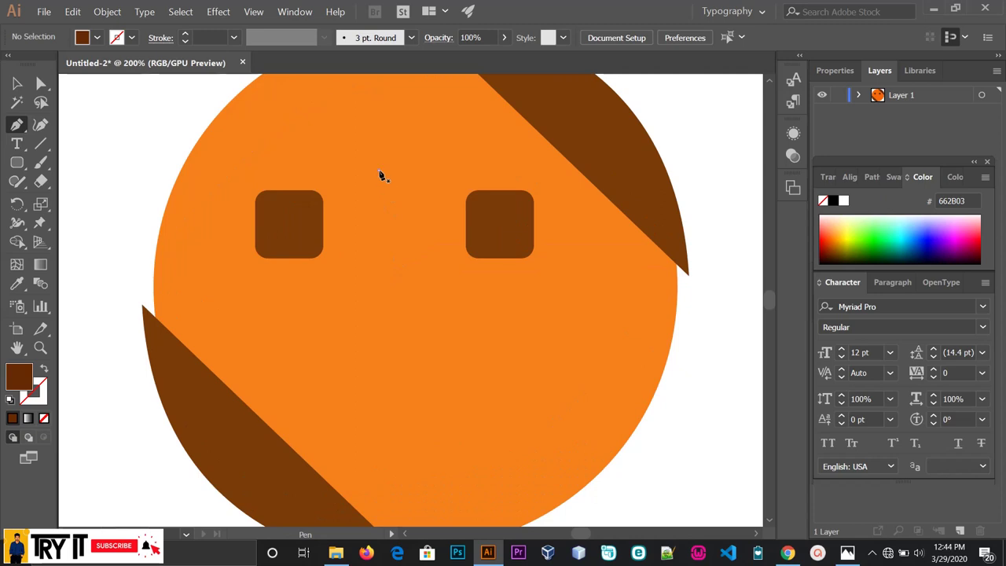
left_click(378, 171)
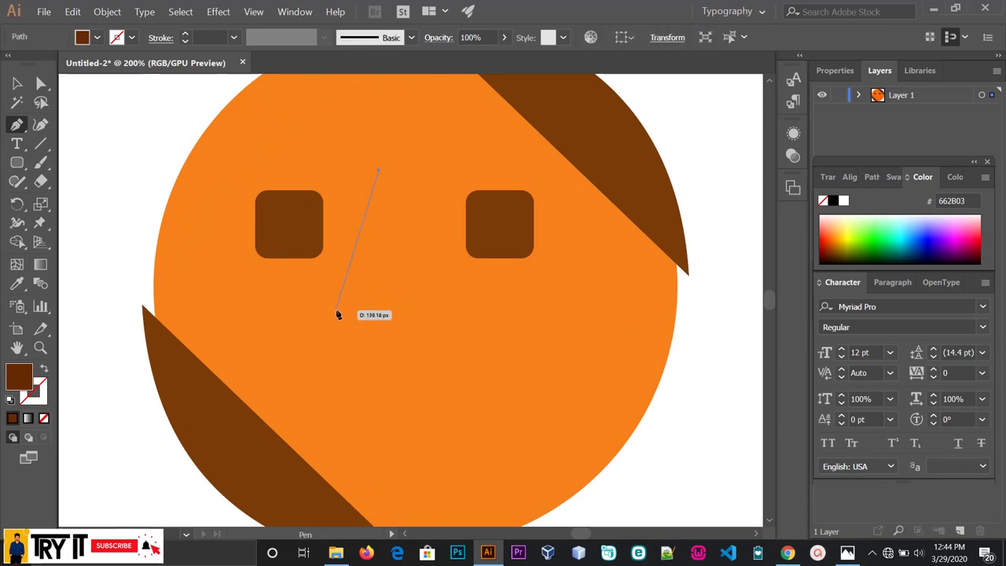
left_click(337, 312)
left_click_drag(326, 338, 361, 368)
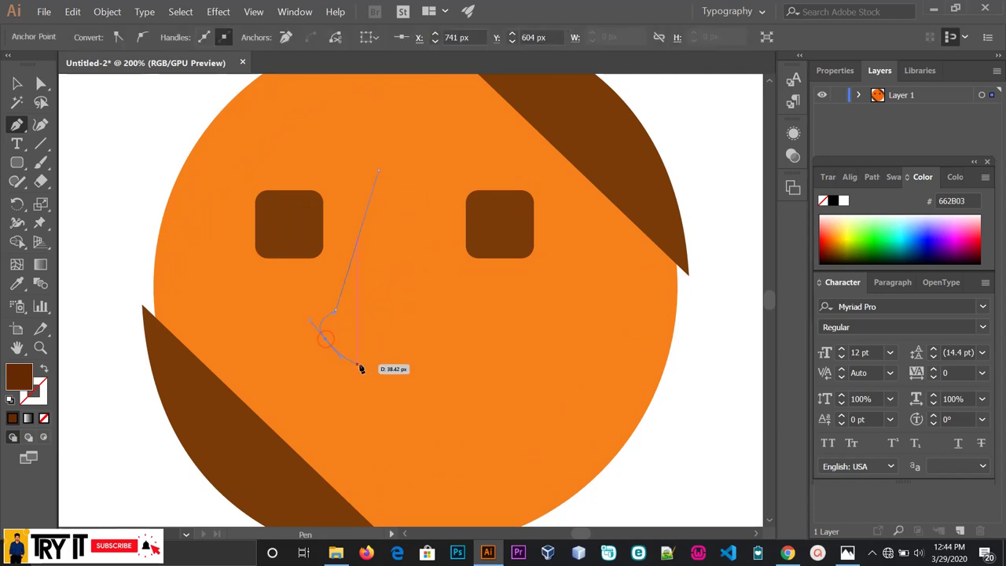
left_click_drag(424, 346, 389, 109)
left_click(17, 83)
scroll(165, 195, "down", 2, "alt")
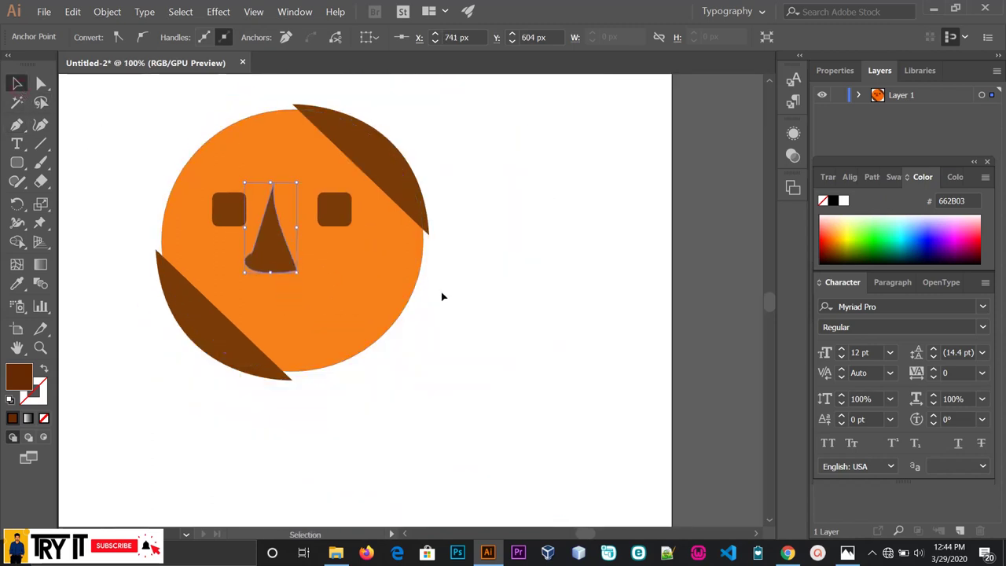
left_click(443, 296)
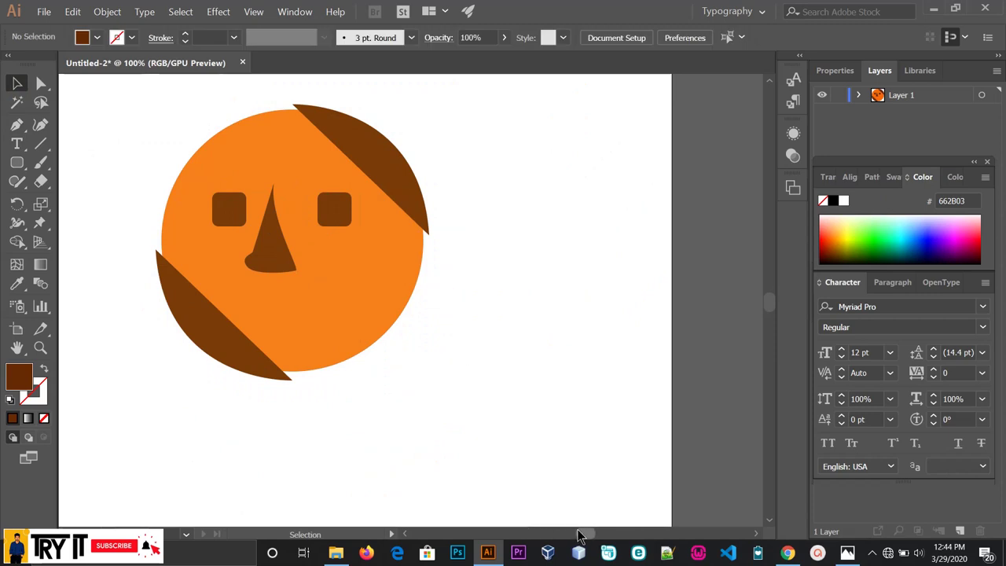
scroll(577, 536, "left", 1)
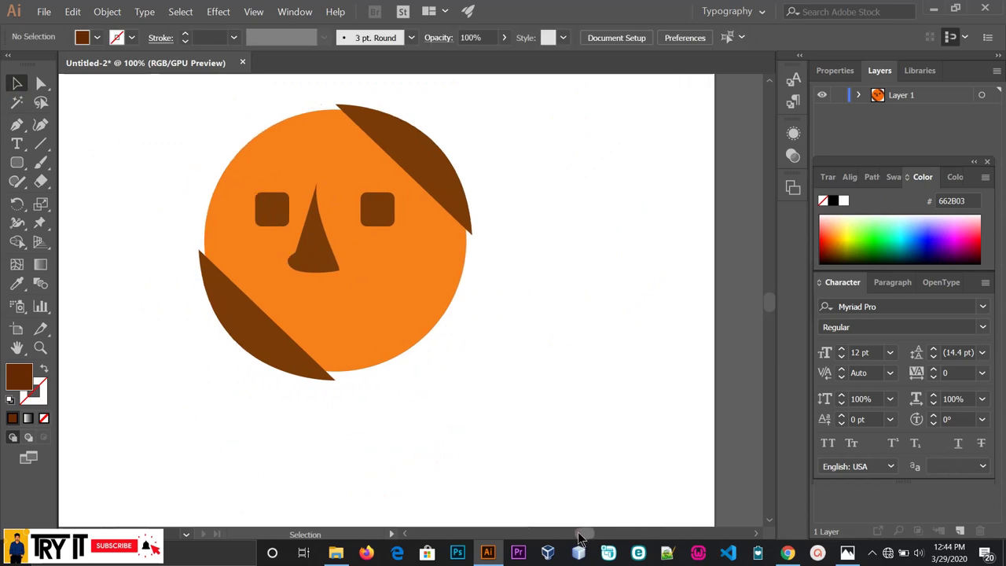
left_click(325, 270)
left_click(441, 395)
left_click(43, 165)
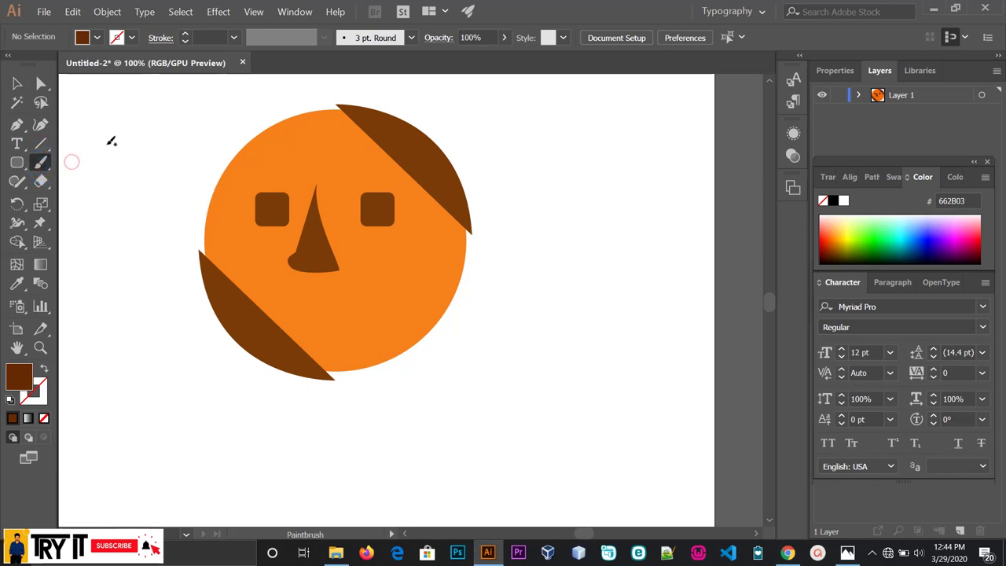
mouse_move(110, 143)
left_mouse_down()
mouse_move(121, 184)
mouse_move(106, 229)
left_mouse_up()
left_click_drag(147, 147, 146, 225)
key("ctrl+z")
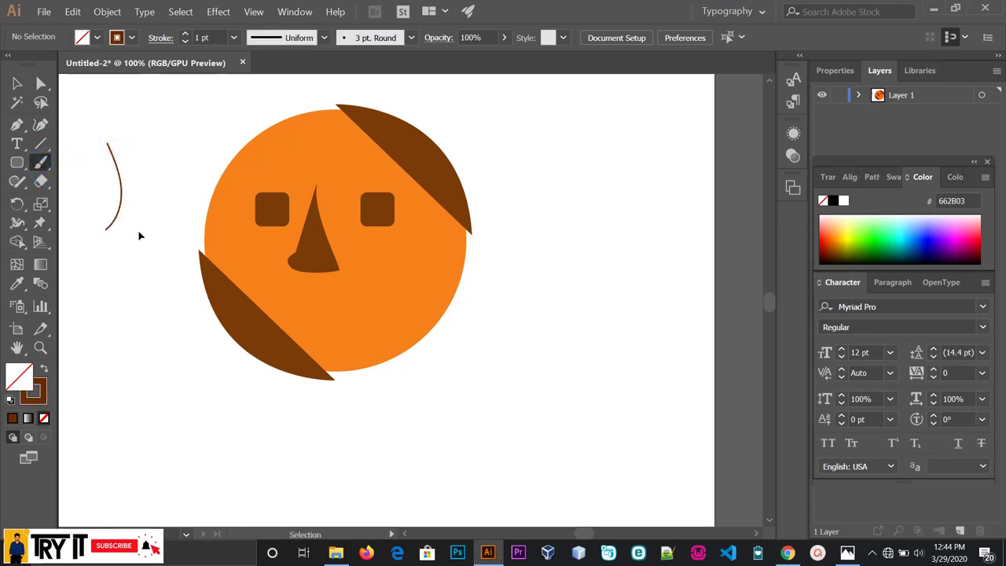
key("ctrl+z")
key("shift+x")
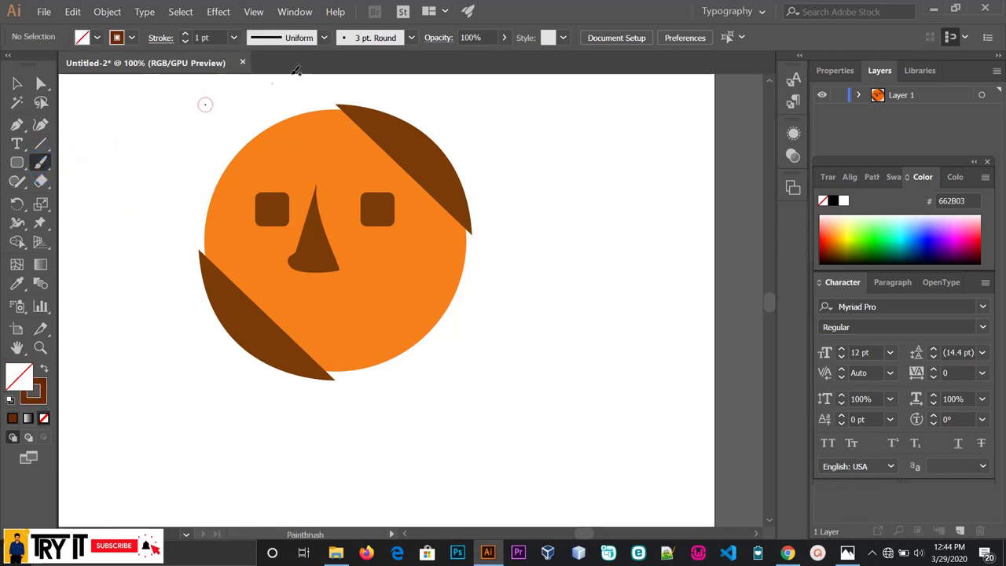
left_click(322, 40)
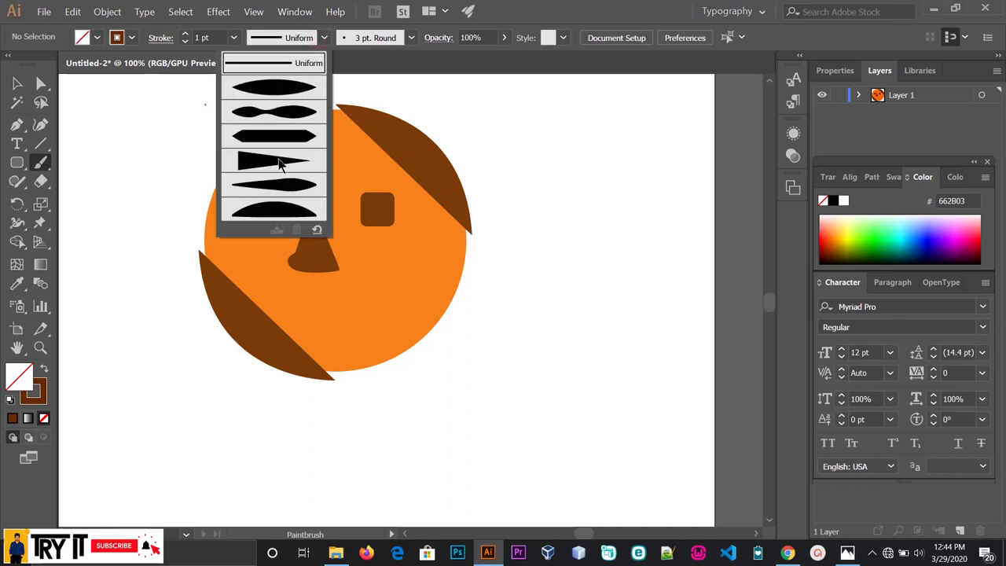
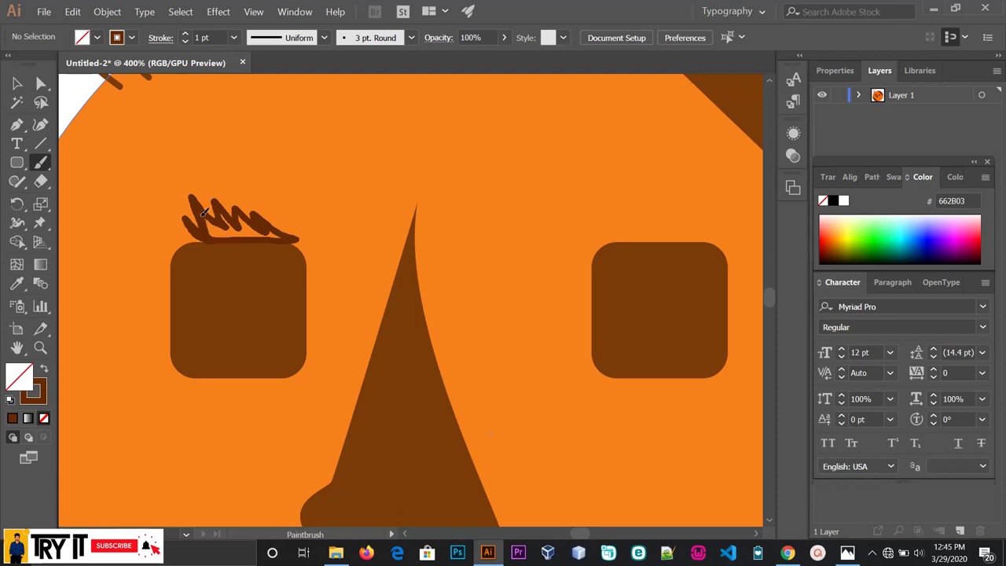
Step: Fill the gaps in the spiky lashes above the left eye with a Paintbrush stroke, and switch to the Pen tool
left_click_drag(213, 231, 254, 231)
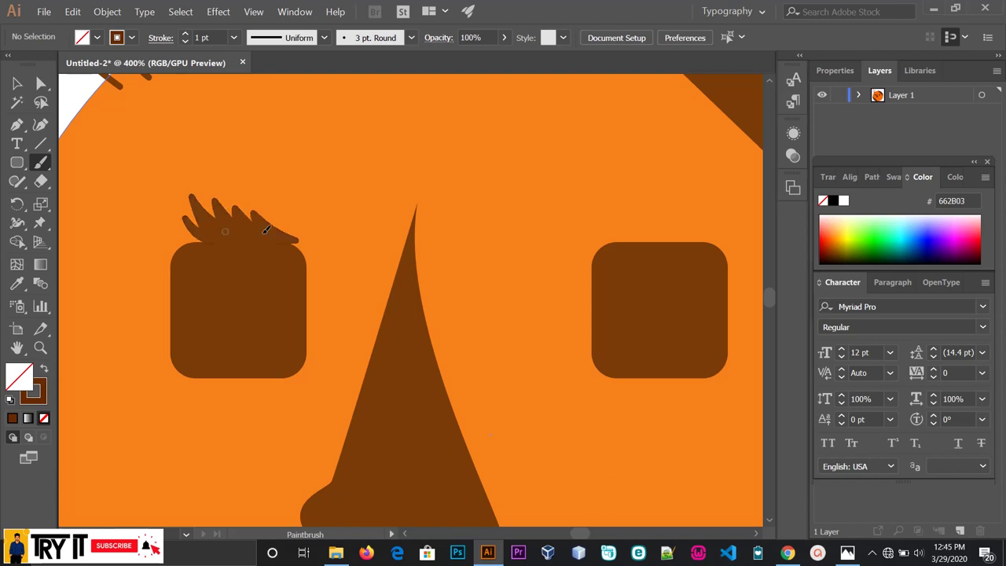
scroll(268, 227, "down", 1)
left_click(22, 86)
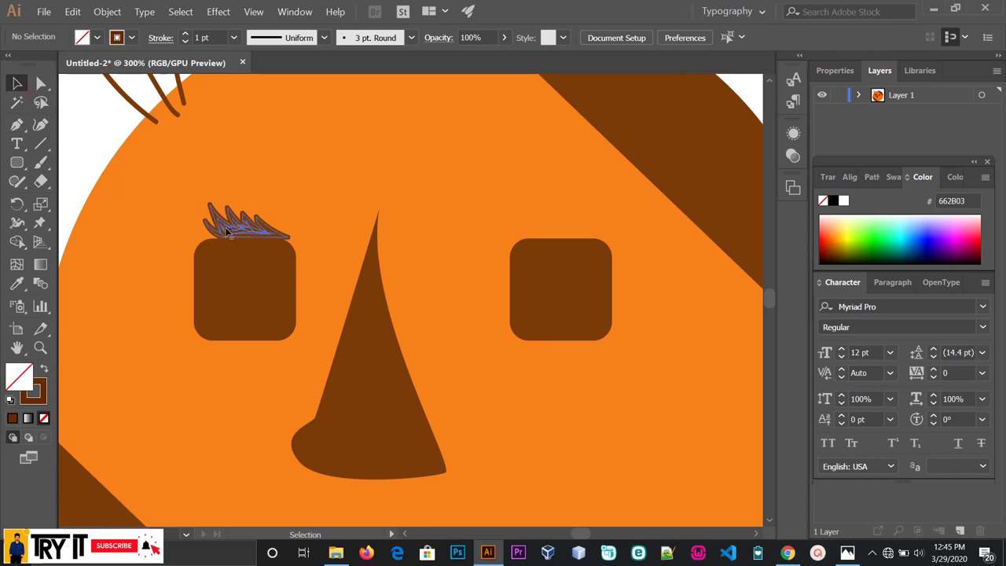
left_click(24, 128)
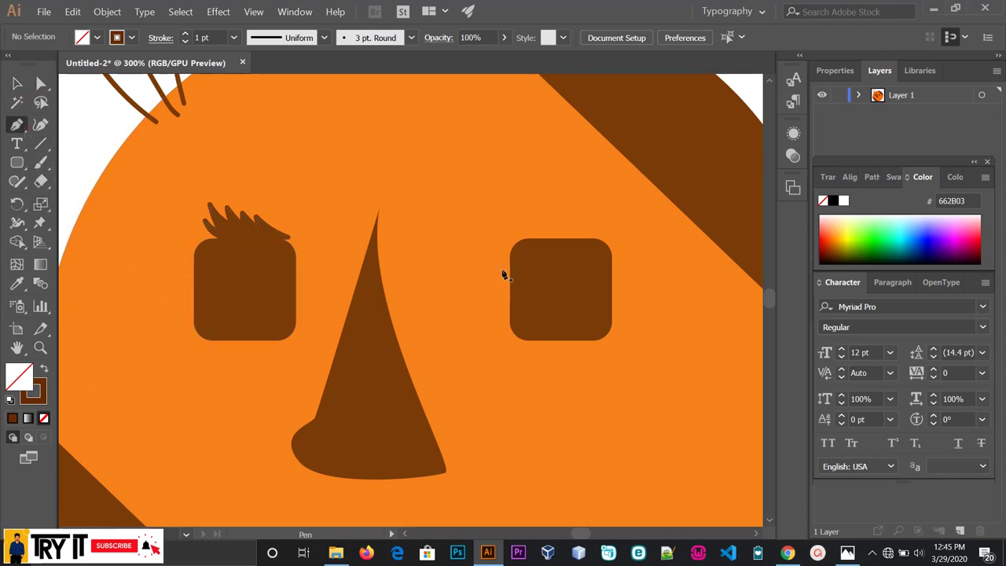
Step: Draw a spiky lash outline above the right eye with the Pen tool, with its lower edge on the eye
mouse_move(571, 240)
left_mouse_down()
mouse_move(504, 238)
mouse_move(525, 245)
mouse_move(499, 217)
mouse_move(509, 225)
mouse_move(501, 189)
mouse_move(521, 229)
mouse_move(503, 216)
mouse_move(540, 213)
mouse_move(555, 231)
left_mouse_up()
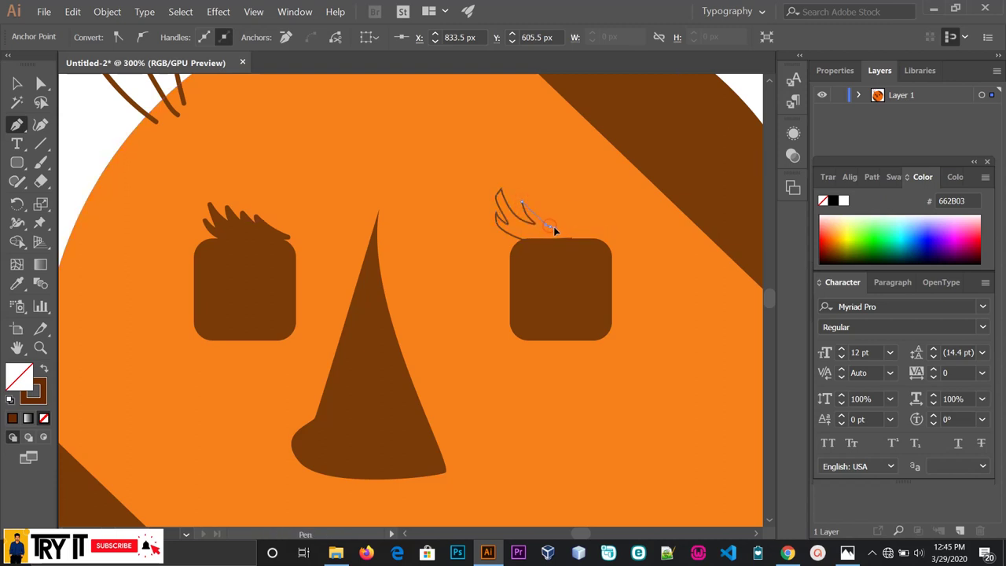
left_click(555, 227)
left_click(549, 212)
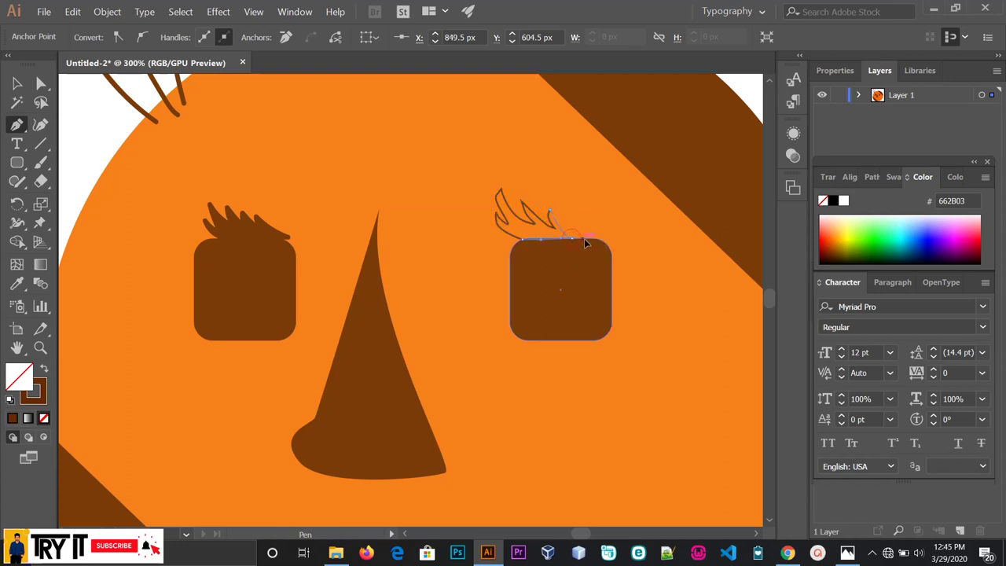
key("Escape")
left_click(16, 82)
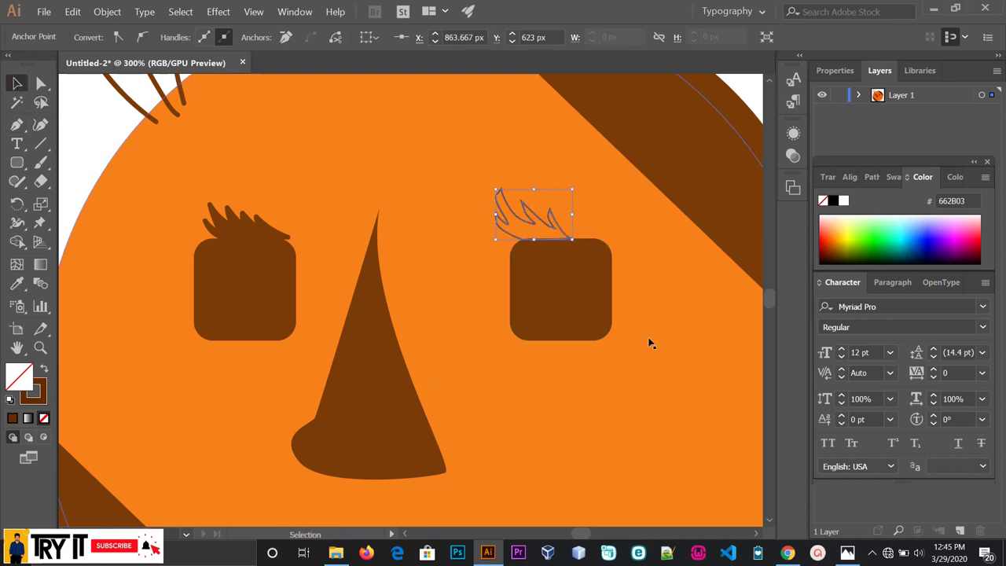
left_click(652, 341)
Step: Swap the fill and stroke of the right eye's lash outline so the lashes are filled brown
left_click(554, 222)
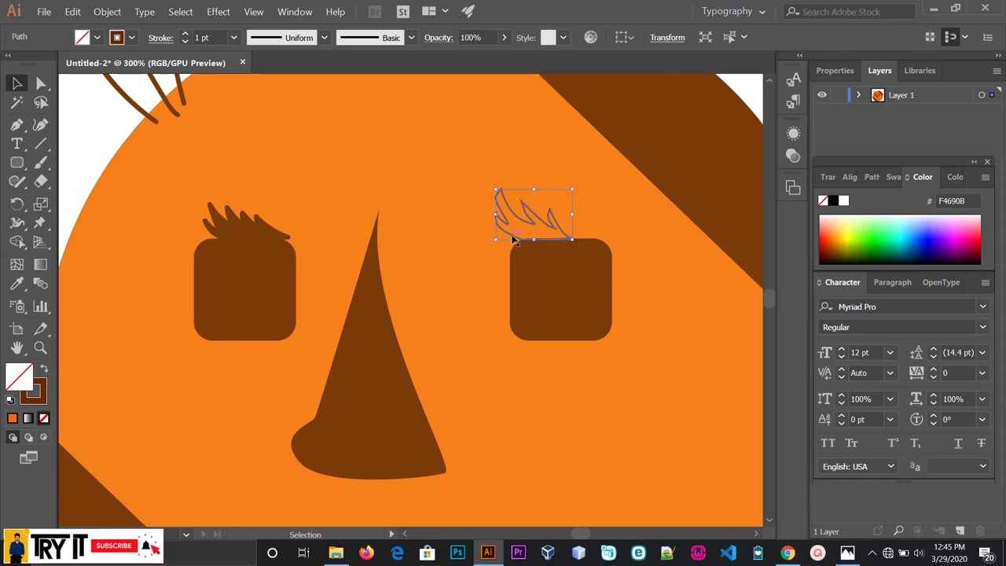
left_click(35, 393)
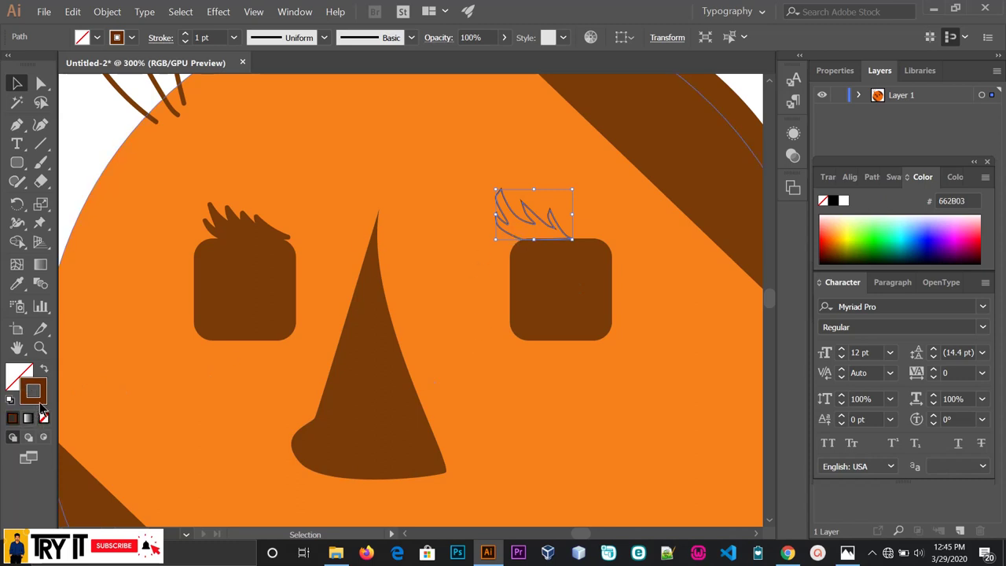
left_click(482, 267)
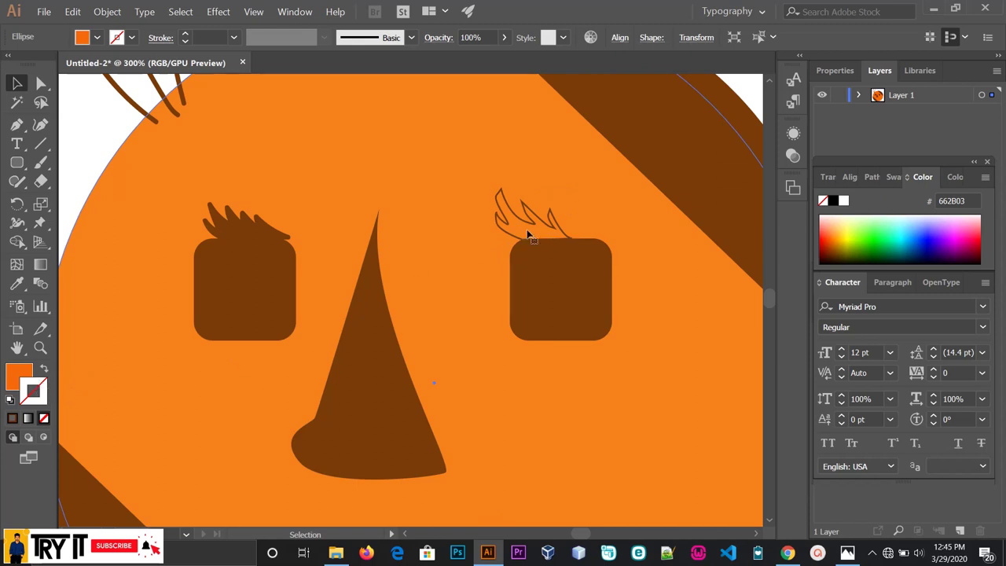
left_click(503, 225)
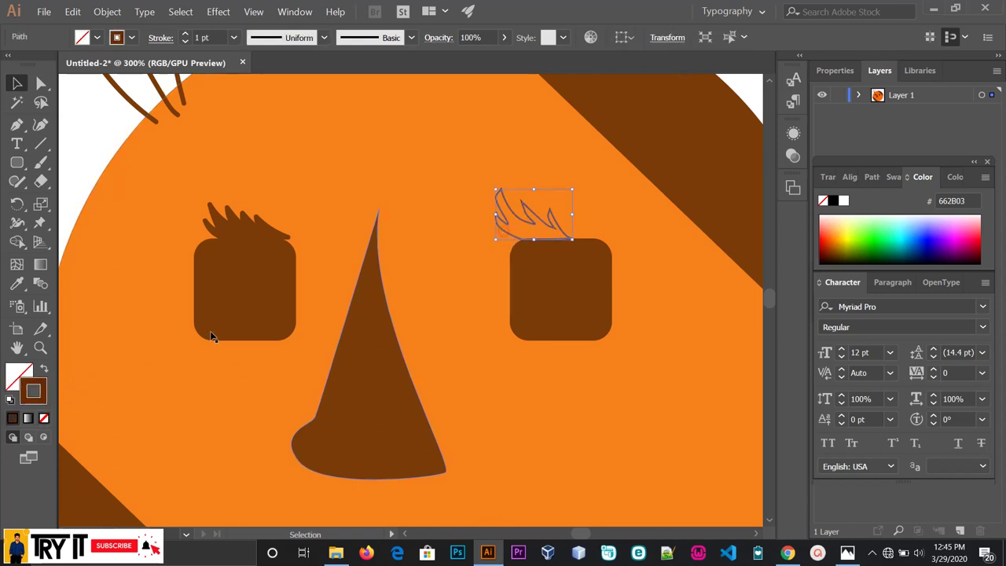
left_click(43, 370)
left_click(542, 403)
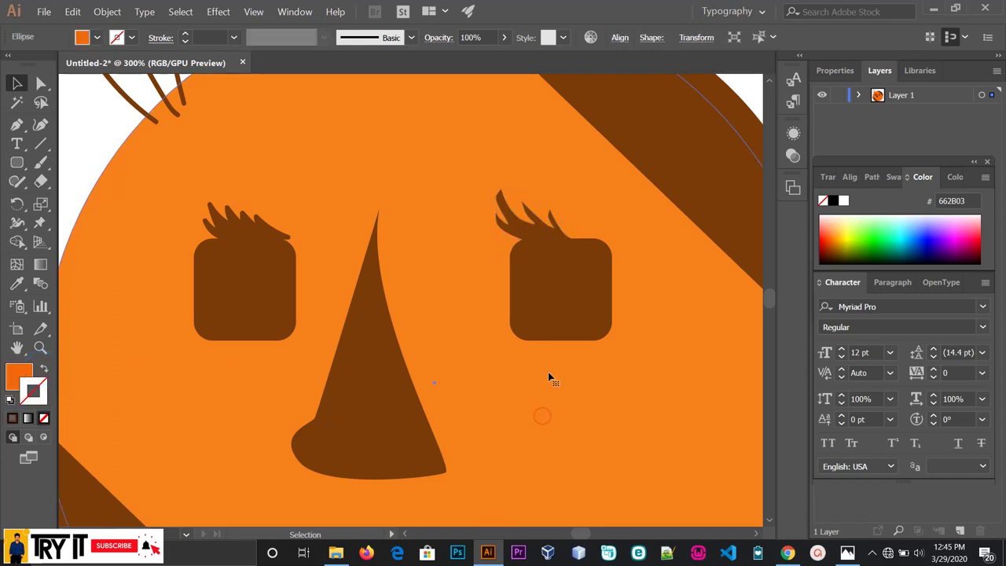
Step: Draw a small orange circle as a pupil inside the left eye with the Ellipse tool, and deselect it
scroll(550, 378, "down", 1)
scroll(551, 378, "down", 1)
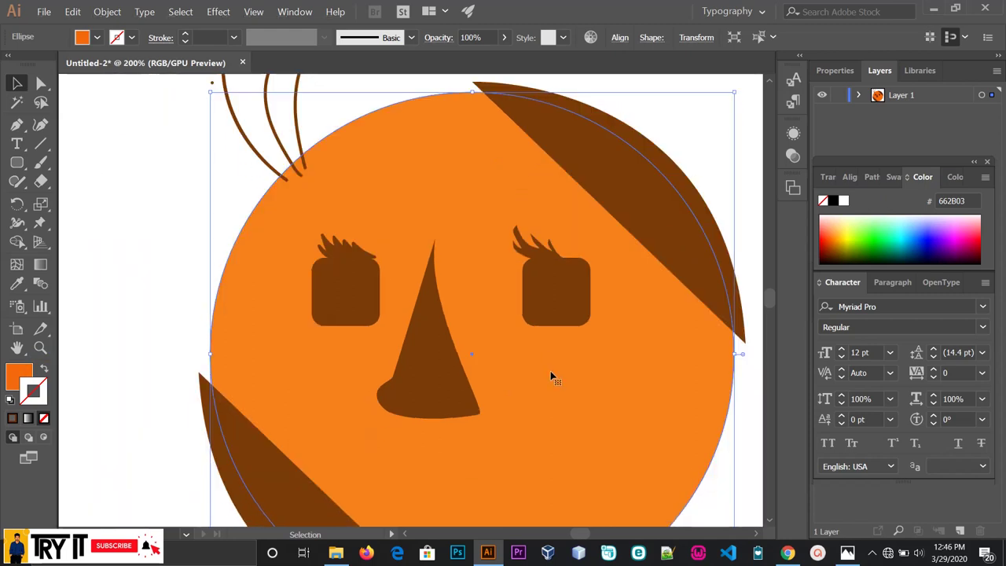
scroll(552, 377, "down", 1)
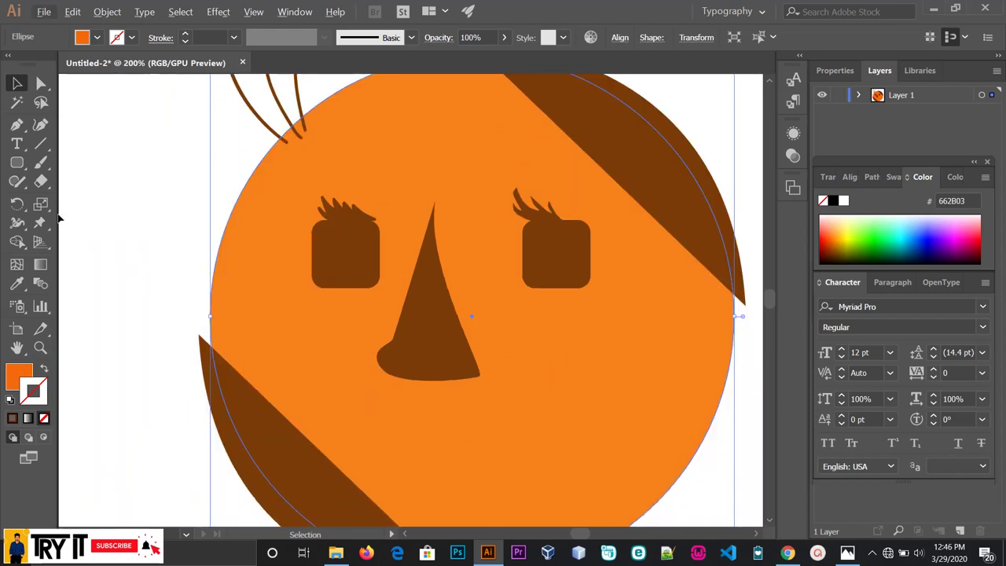
left_click(17, 162)
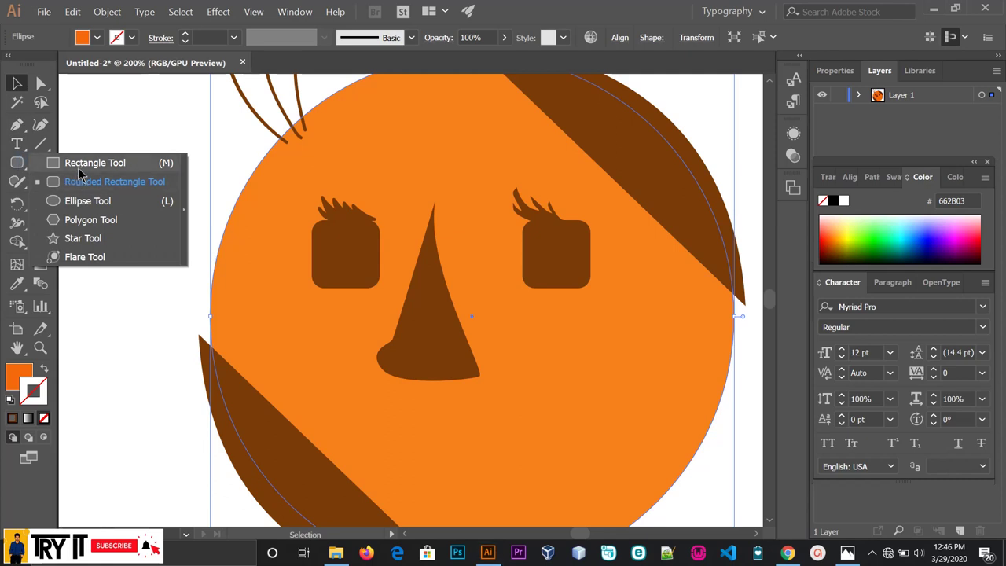
left_click(85, 200)
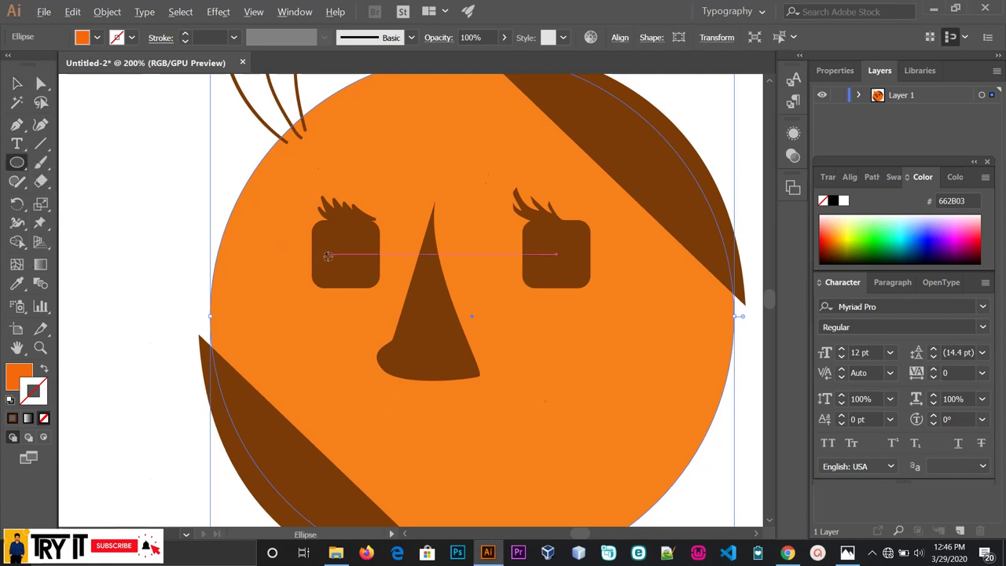
scroll(328, 256, "up", 1)
left_click_drag(338, 236, 363, 260)
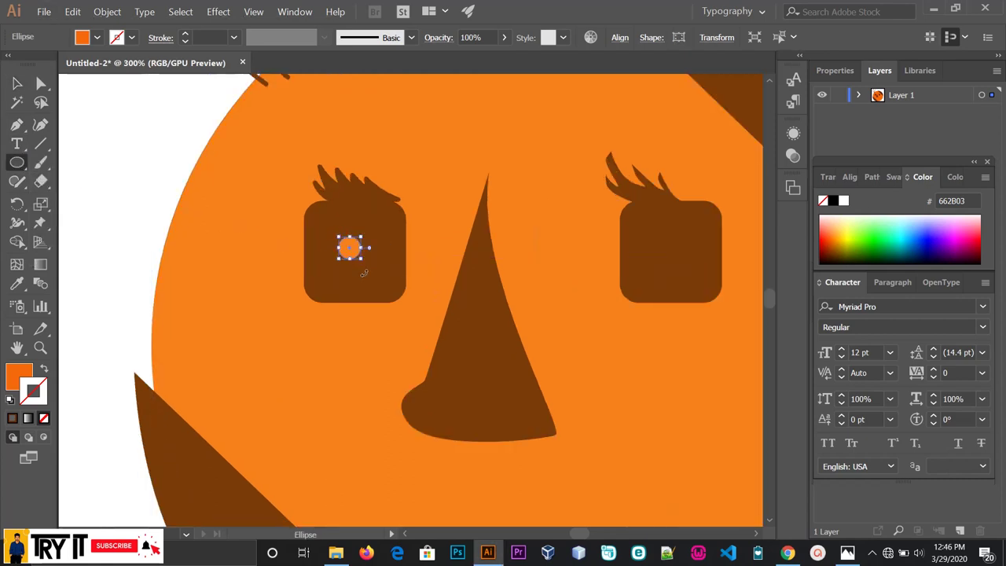
left_click(16, 84)
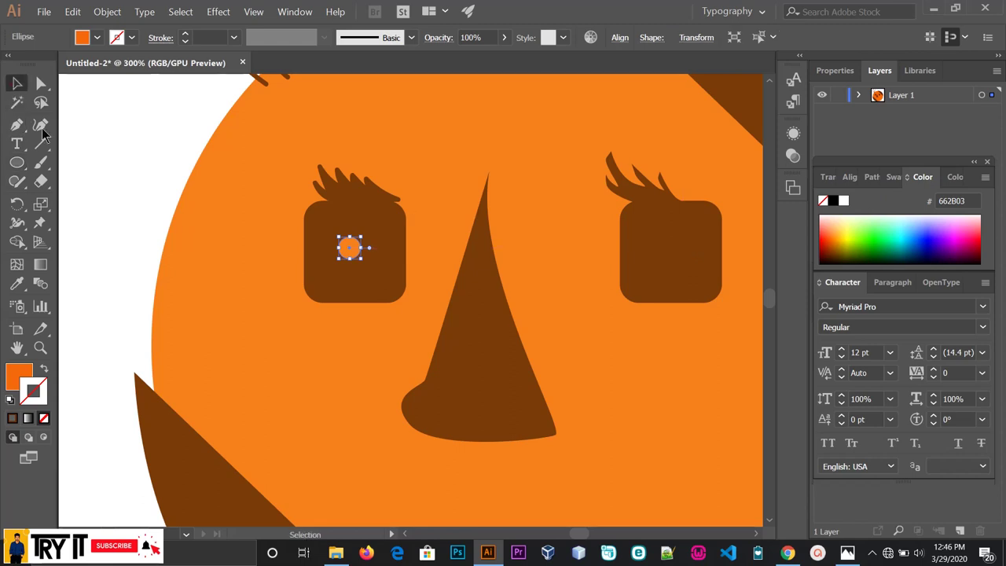
left_click(296, 254)
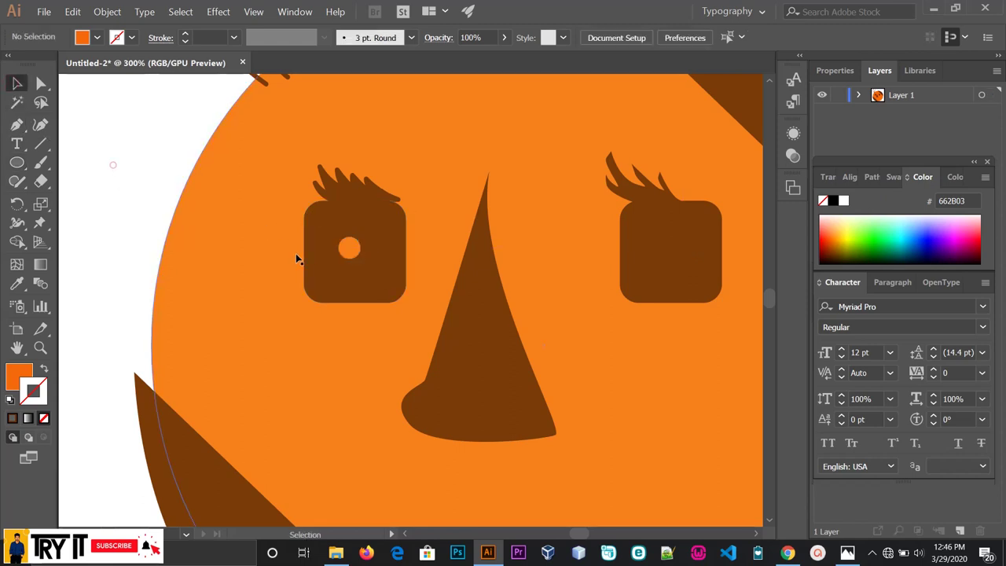
Step: Duplicate the orange pupil into the middle of the right eye and deselect it
left_click(351, 249)
left_click_drag(356, 250, 672, 252)
scroll(668, 252, "down", 2)
left_click(243, 242)
Step: Move the orange face circle by itself to the artboard's upper-left corner, and undo the move
scroll(241, 249, "down", 1)
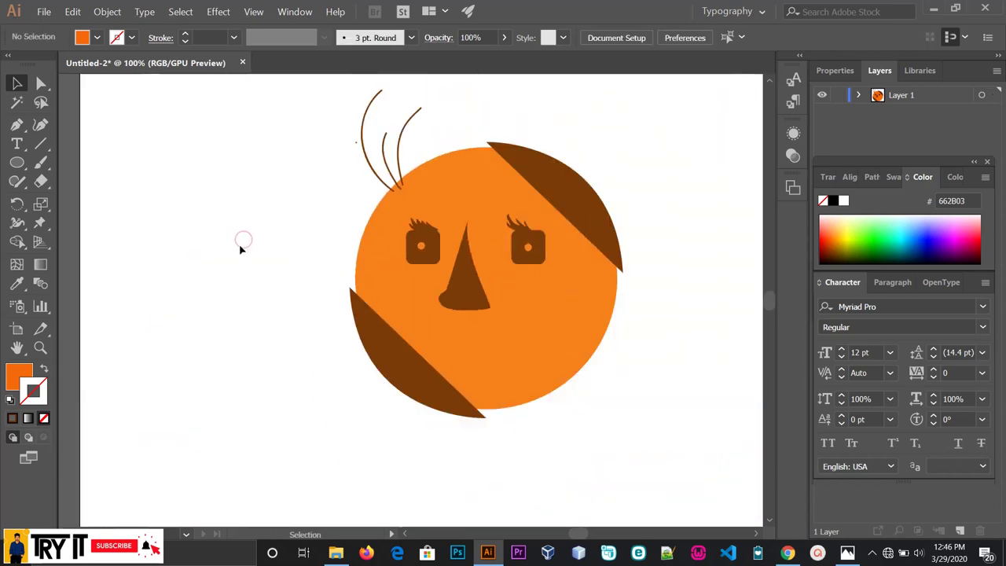
scroll(597, 458, "down", 1)
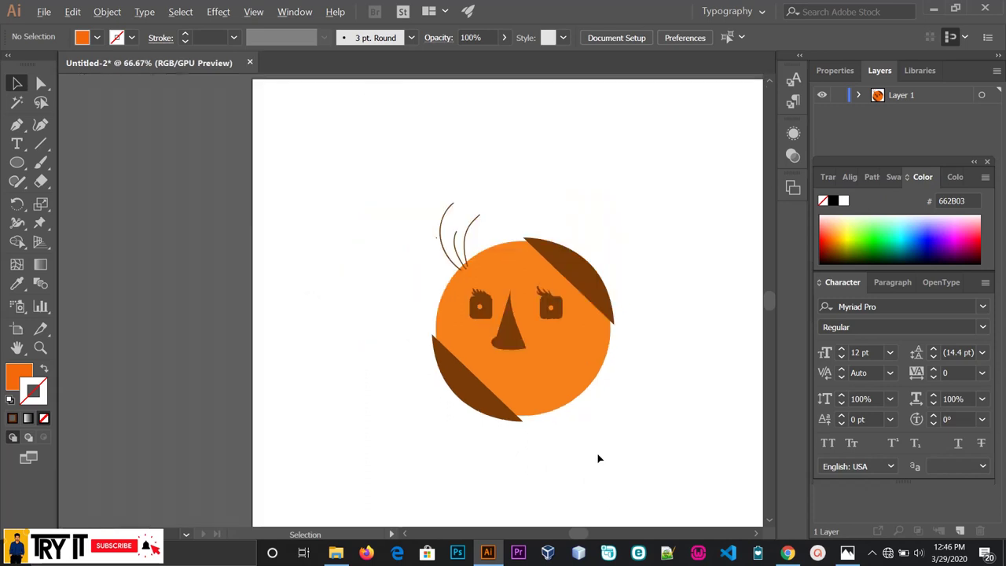
scroll(503, 432, "right", 2)
scroll(405, 407, "down", 2)
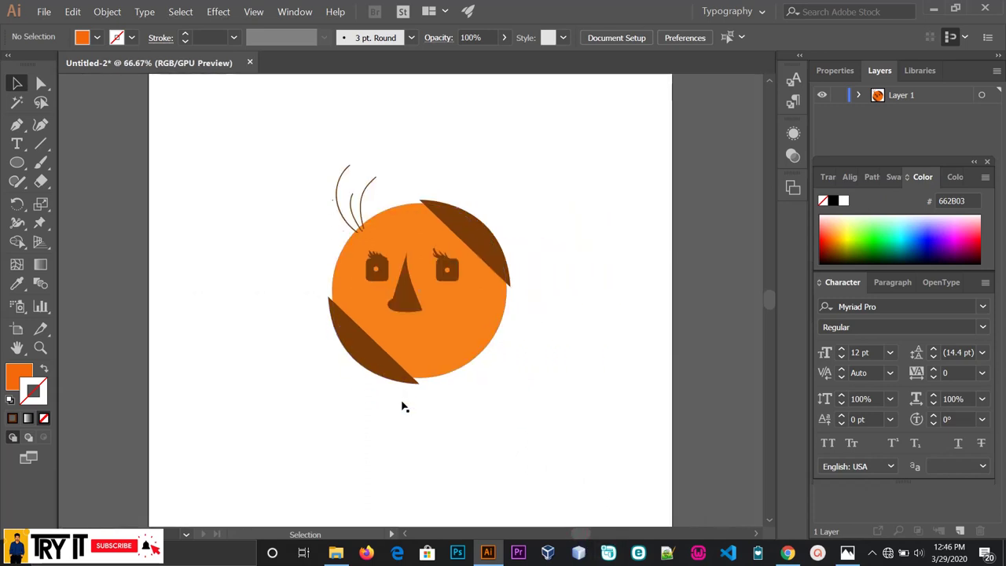
left_click_drag(469, 318, 277, 226)
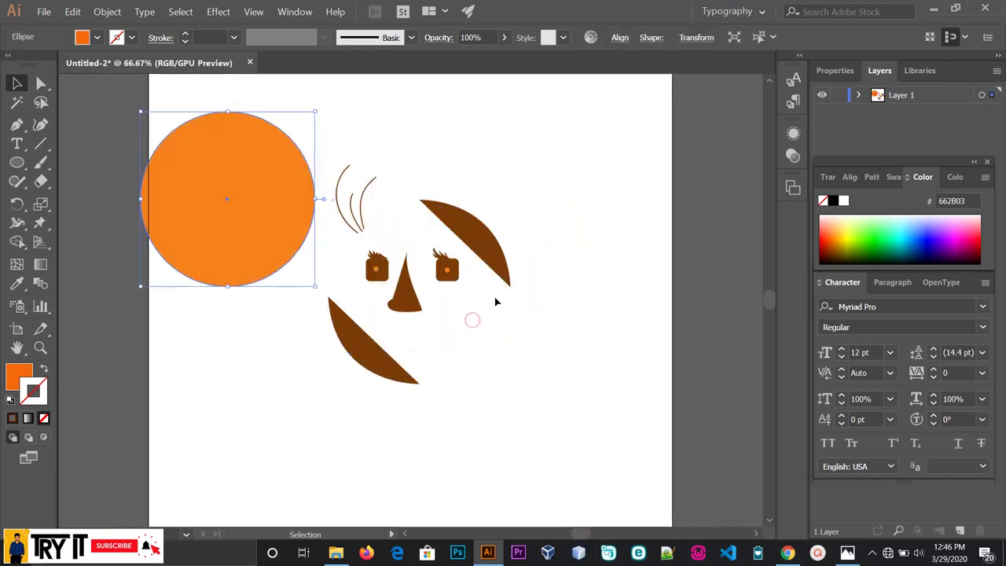
left_click(444, 294)
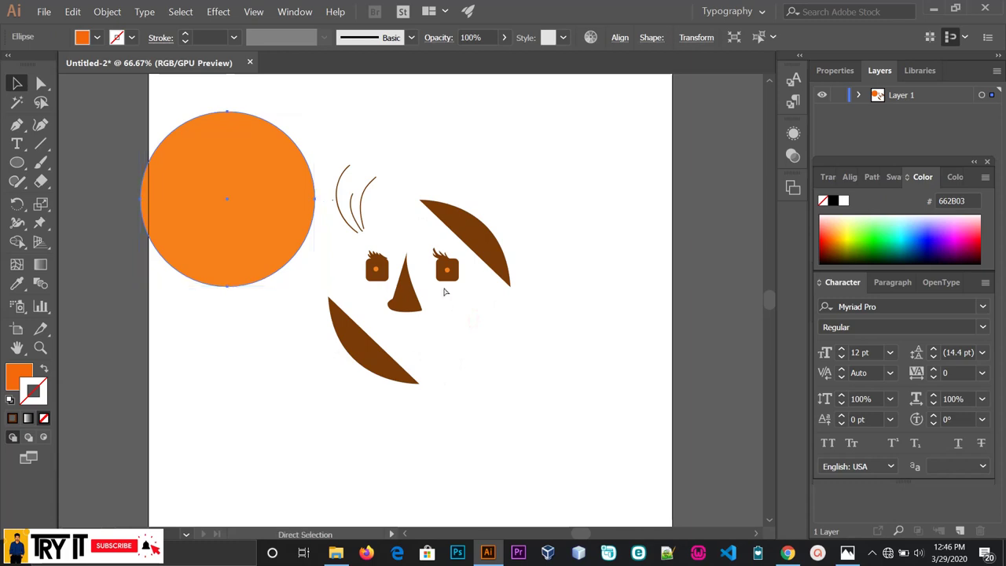
key("ctrl+z")
left_click(254, 173)
Step: Select all parts of the face with its hair and group them
left_click_drag(231, 131, 537, 405)
right_click(448, 275)
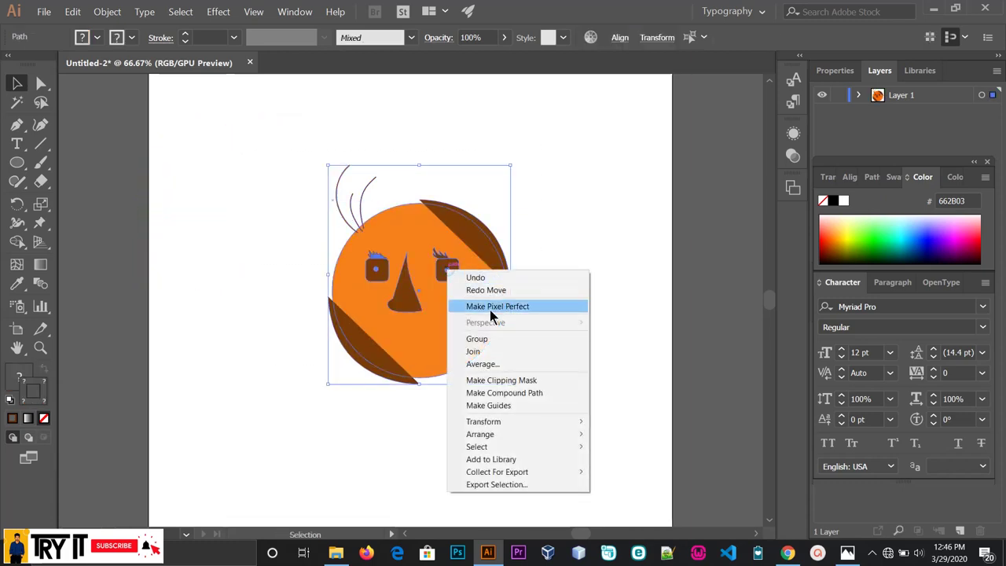
left_click(481, 339)
left_click(542, 307)
Step: Move the grouped face past the artboard's left edge and back near the middle of the artboard
left_click_drag(475, 282, 206, 277)
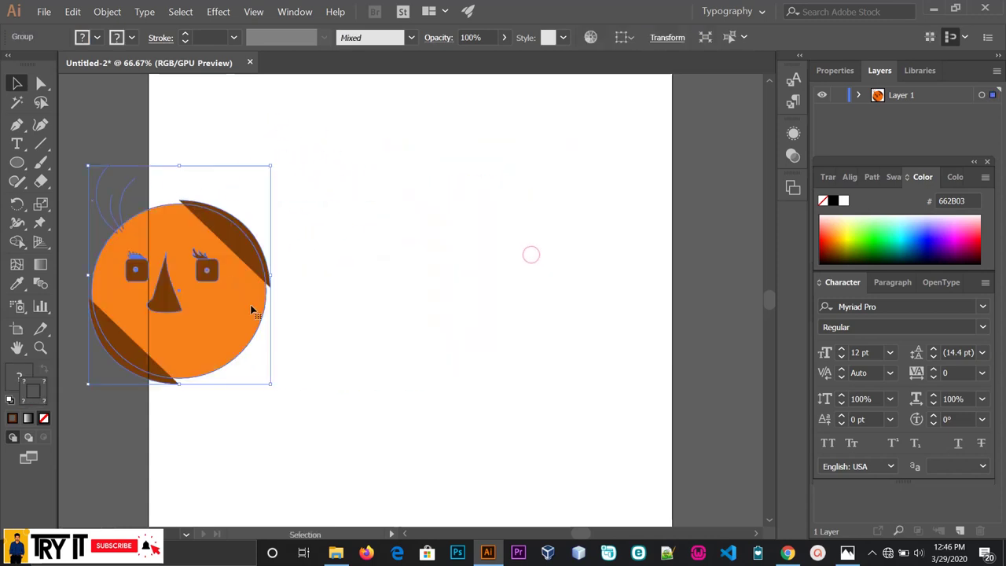
left_click(269, 337)
left_click_drag(236, 314, 440, 301)
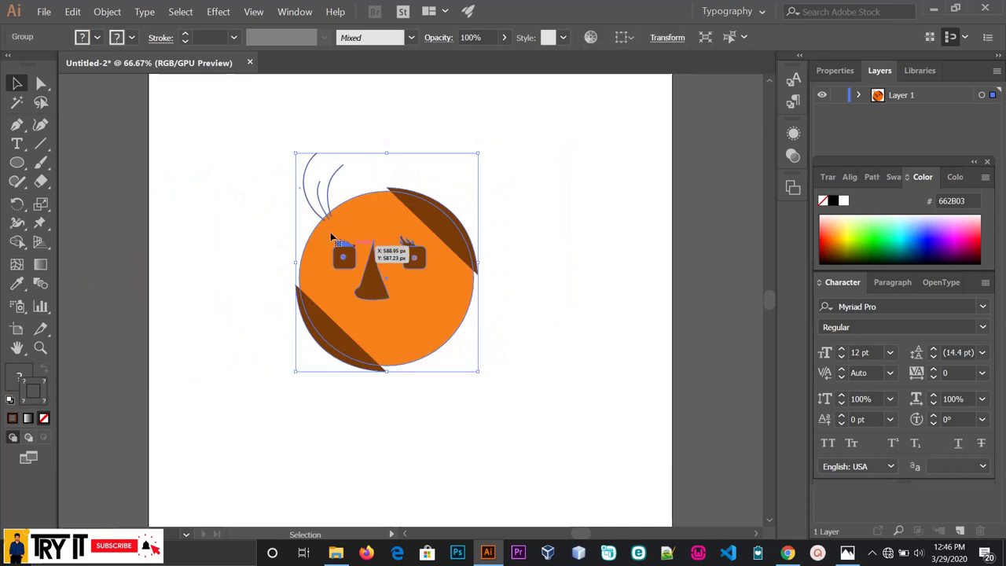
Step: Isolate the face group and select the right eye's brown rounded square within it
right_click(390, 205)
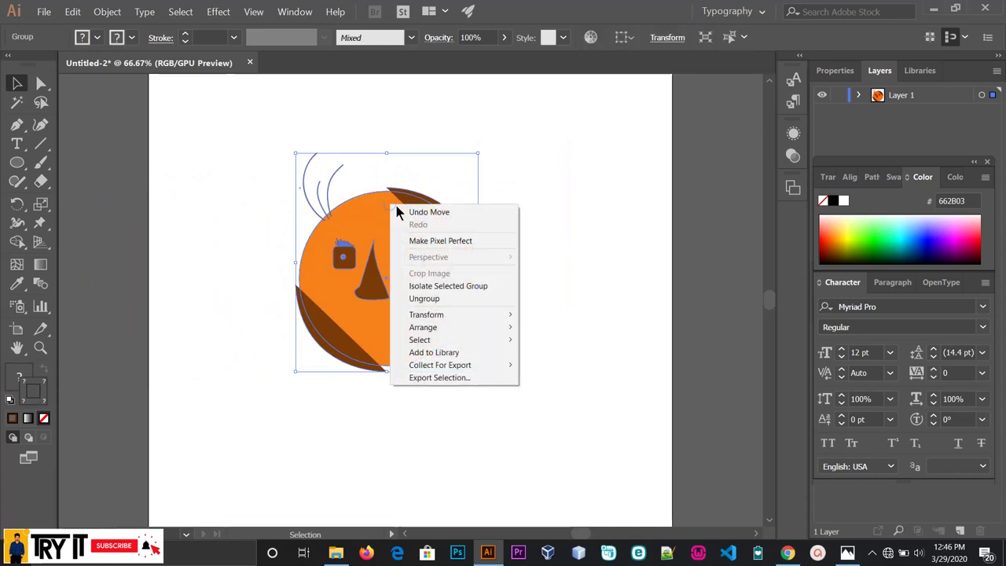
left_click(431, 286)
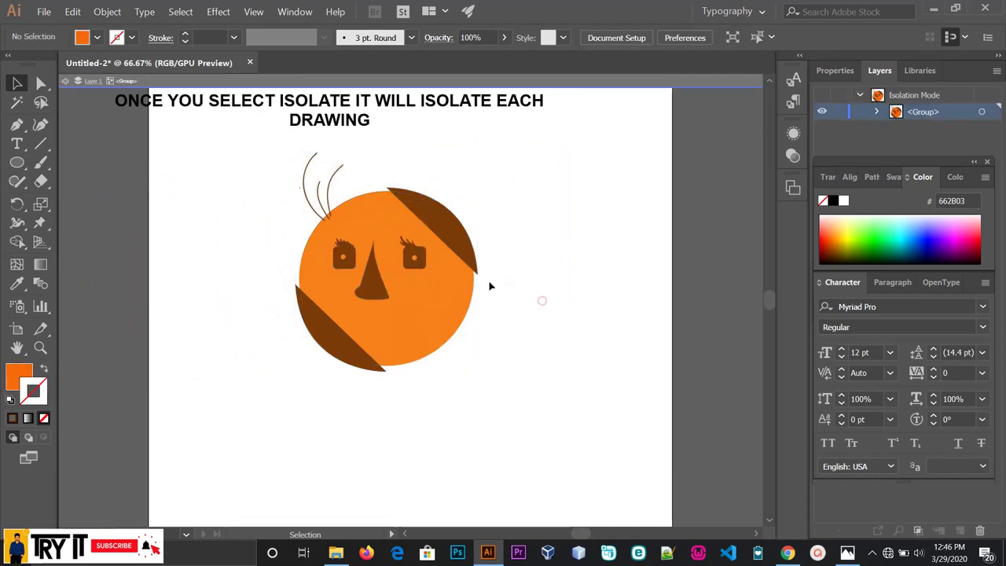
scroll(451, 250, "up", 1)
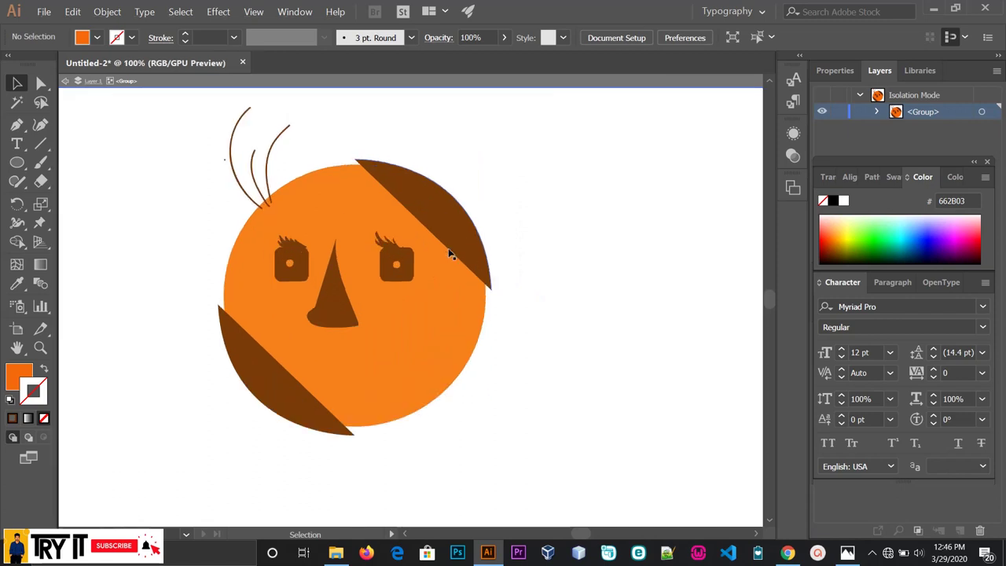
left_click(452, 253)
left_click(399, 264)
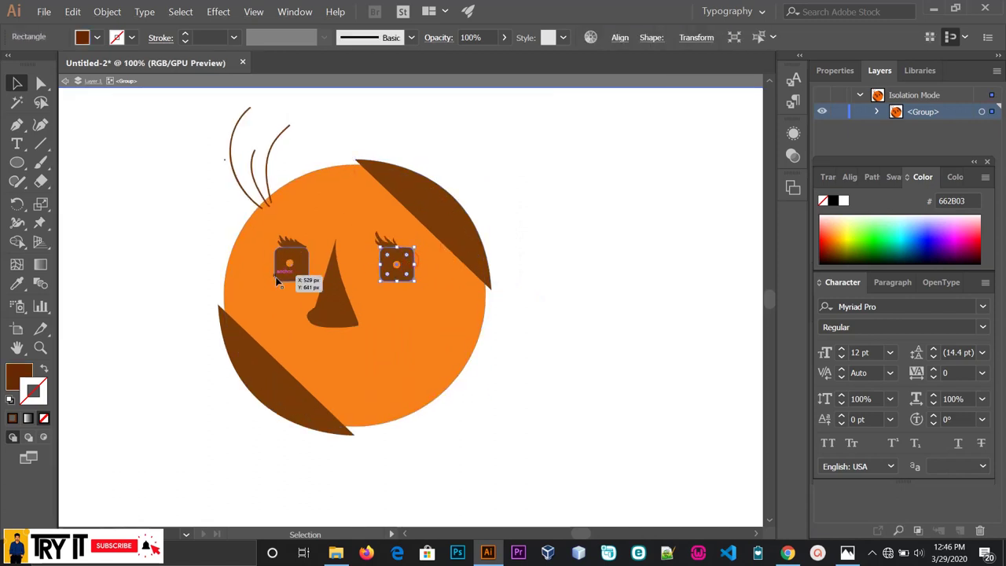
left_click_drag(117, 107, 489, 389)
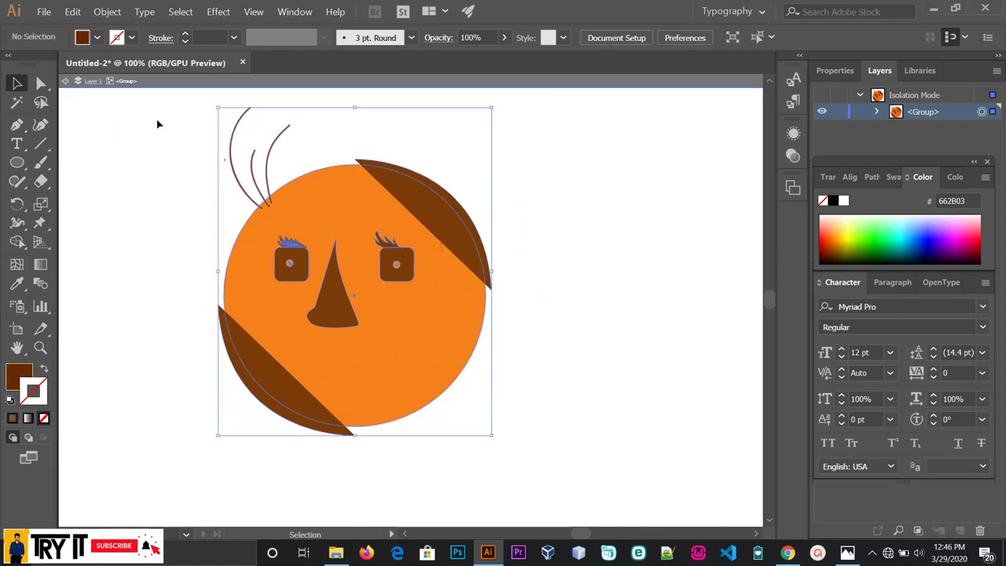
right_click(315, 213)
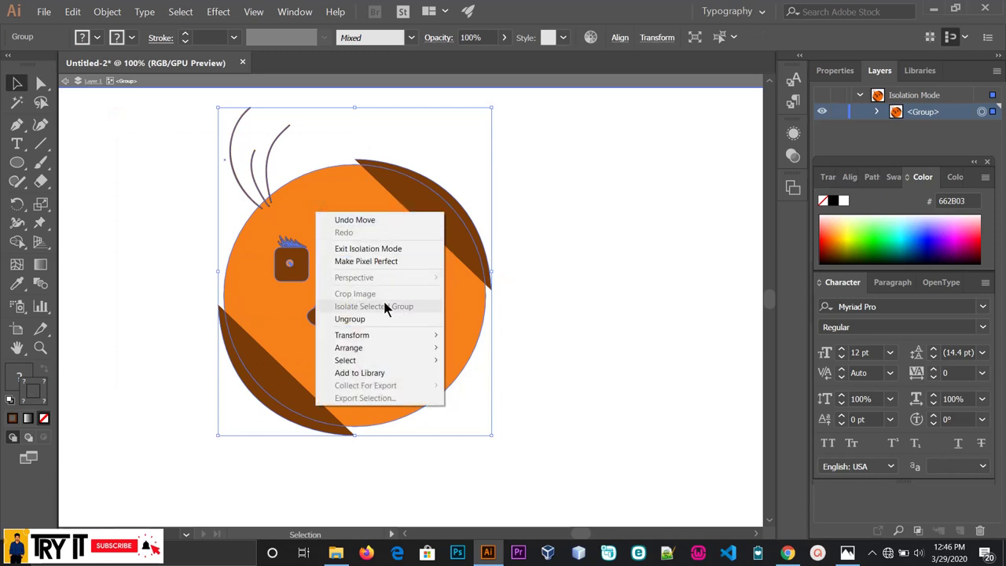
key("Escape")
left_click(545, 287)
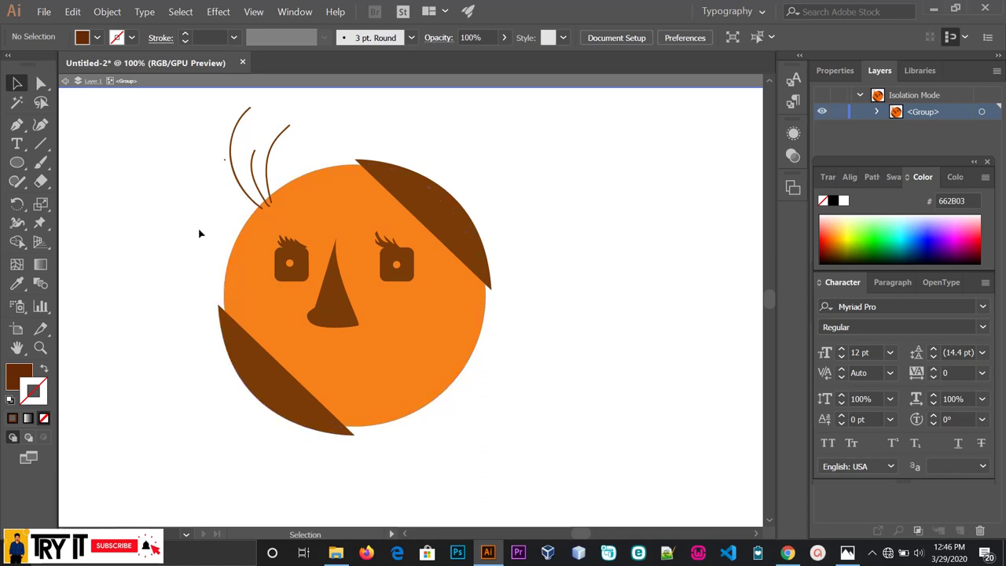
Step: Erase a smiling mouth outline out of the orange face circle below the nose, with only that circle selected
key("ctrl+minus")
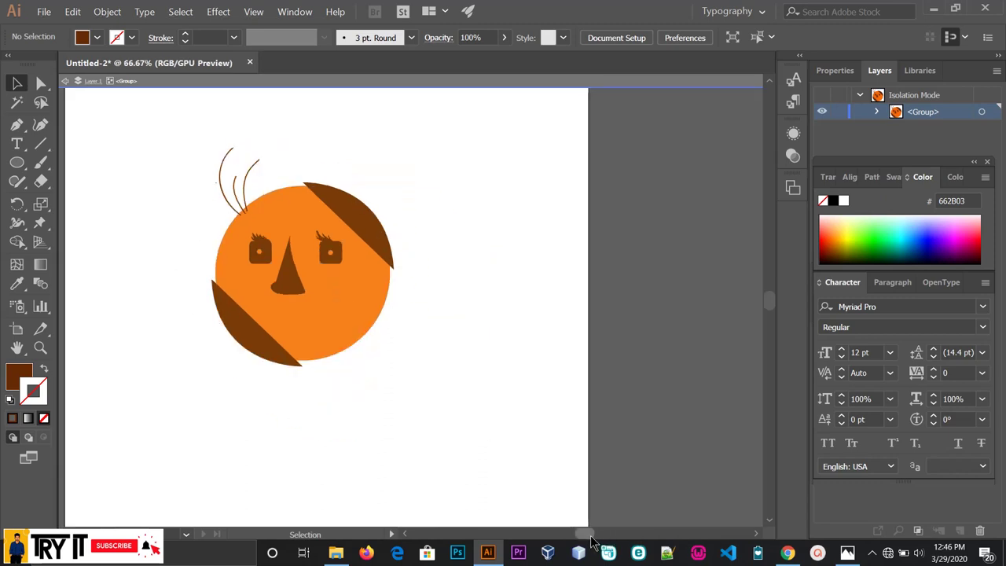
scroll(590, 541, "left", 1)
scroll(590, 541, "left", 1)
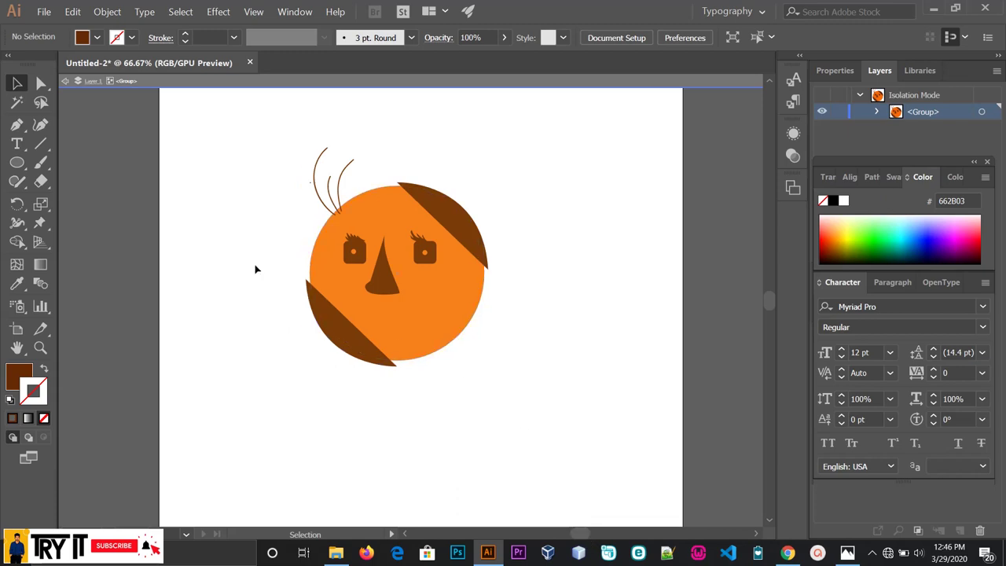
left_click(406, 309)
key("ctrl+plus")
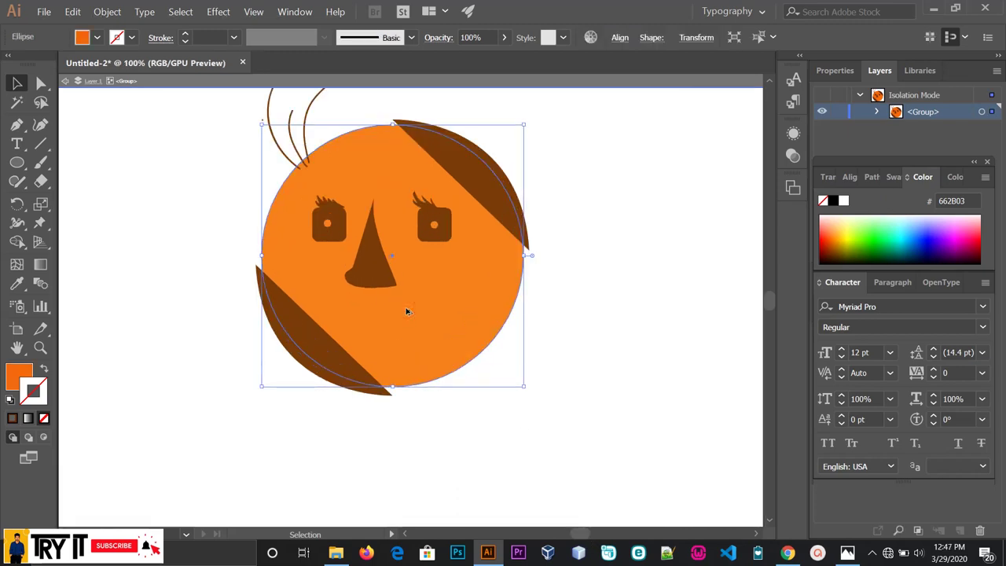
scroll(406, 311, "down", 1)
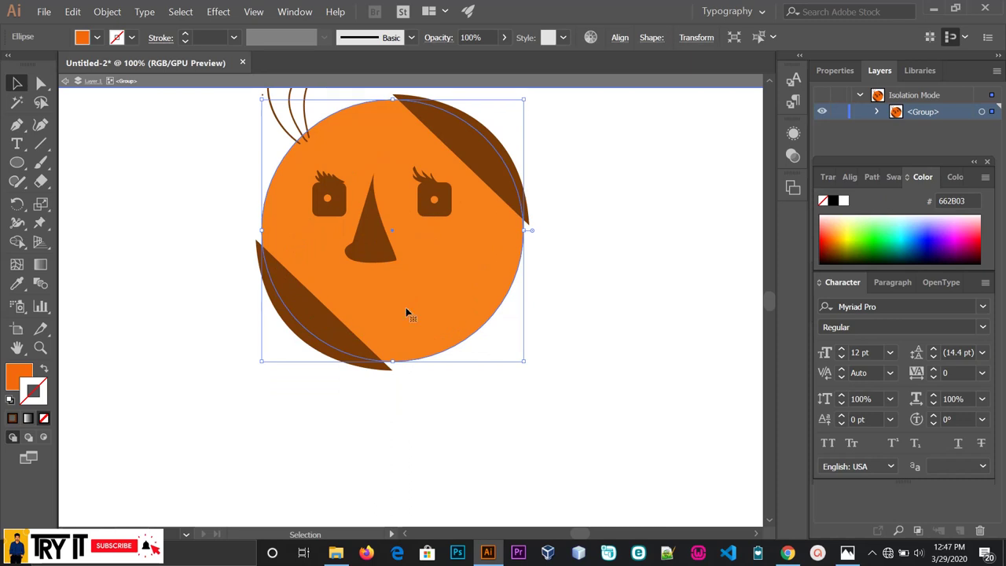
left_click(41, 180)
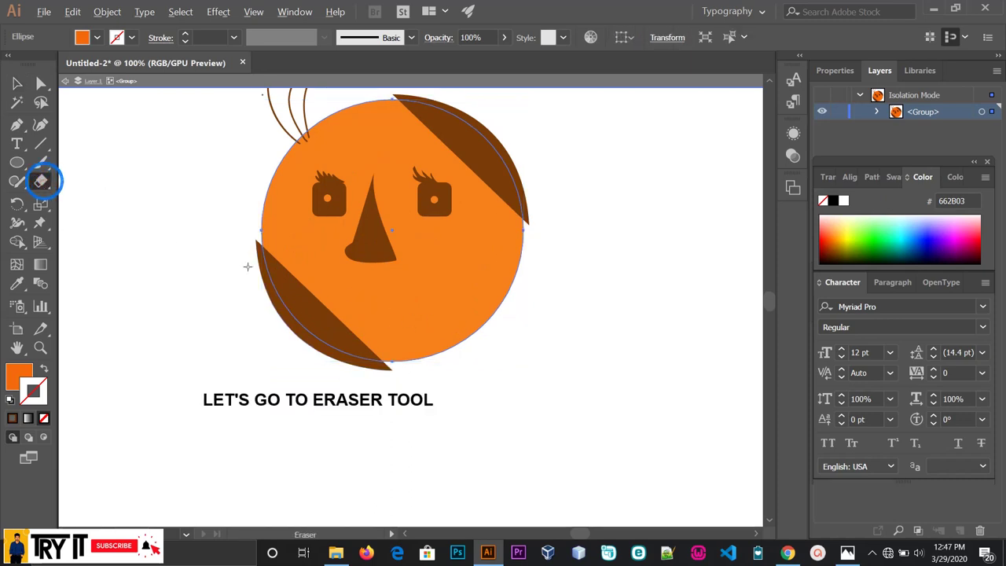
scroll(248, 267, "up", 2)
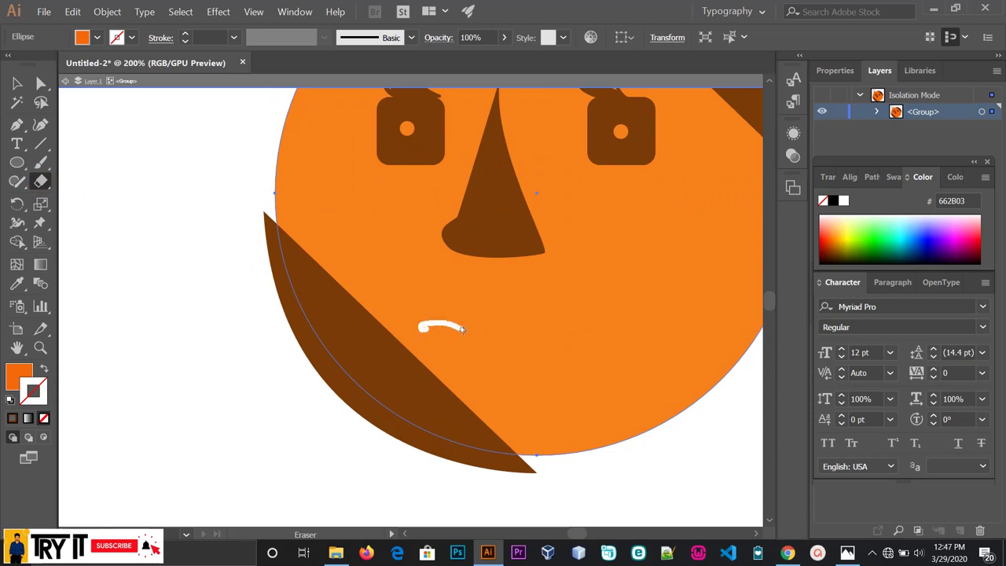
mouse_move(506, 332)
left_mouse_down()
mouse_move(578, 330)
mouse_move(638, 314)
mouse_move(620, 350)
mouse_move(579, 369)
mouse_move(526, 376)
mouse_move(475, 367)
mouse_move(444, 349)
left_mouse_up()
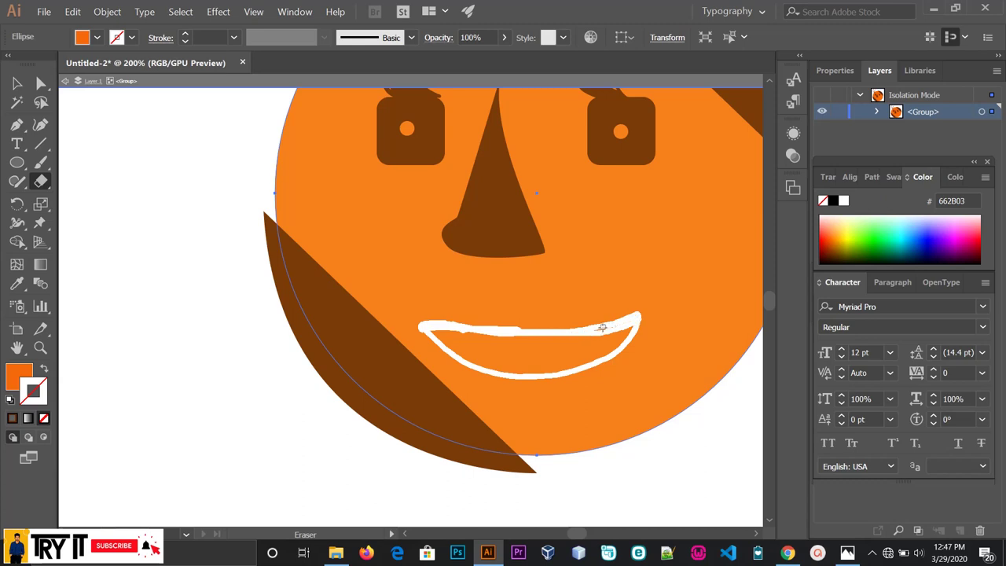
left_click_drag(619, 329, 623, 324)
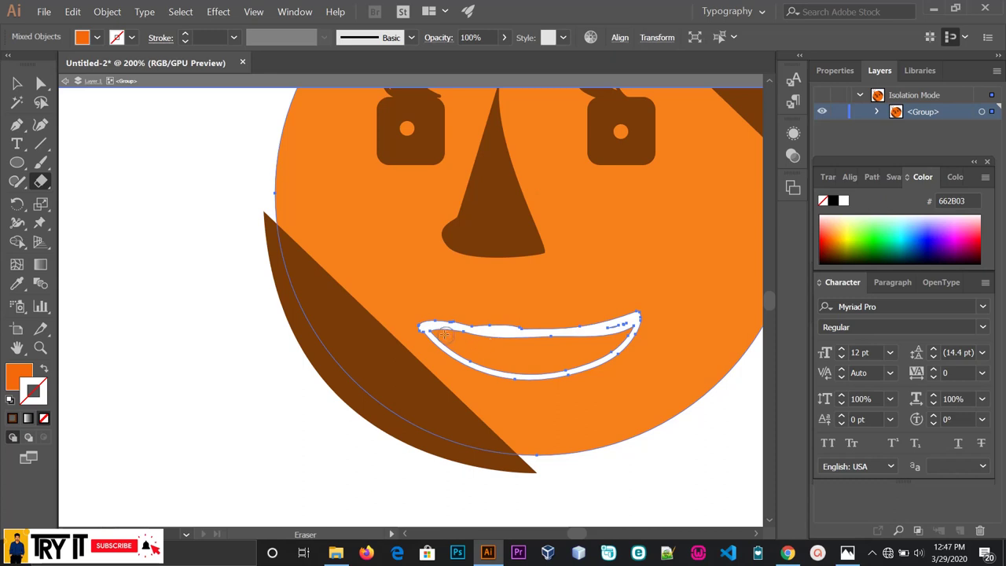
Step: Thicken the mouth's upper lip by erasing along it from corner to corner, and deselect the face
left_click_drag(436, 333, 626, 327)
scroll(627, 327, "down", 3)
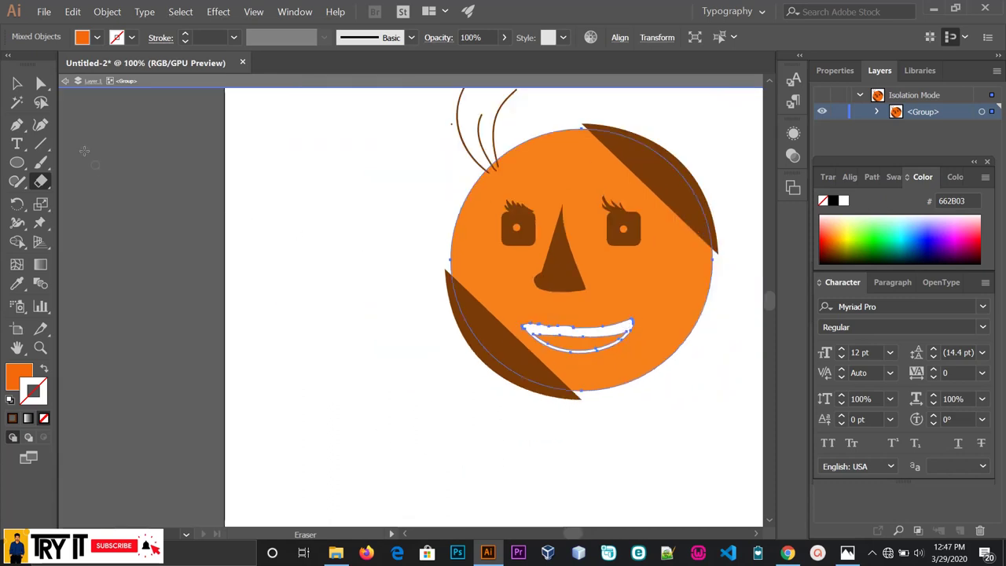
left_click(17, 82)
left_click(380, 247)
scroll(380, 246, "down", 1)
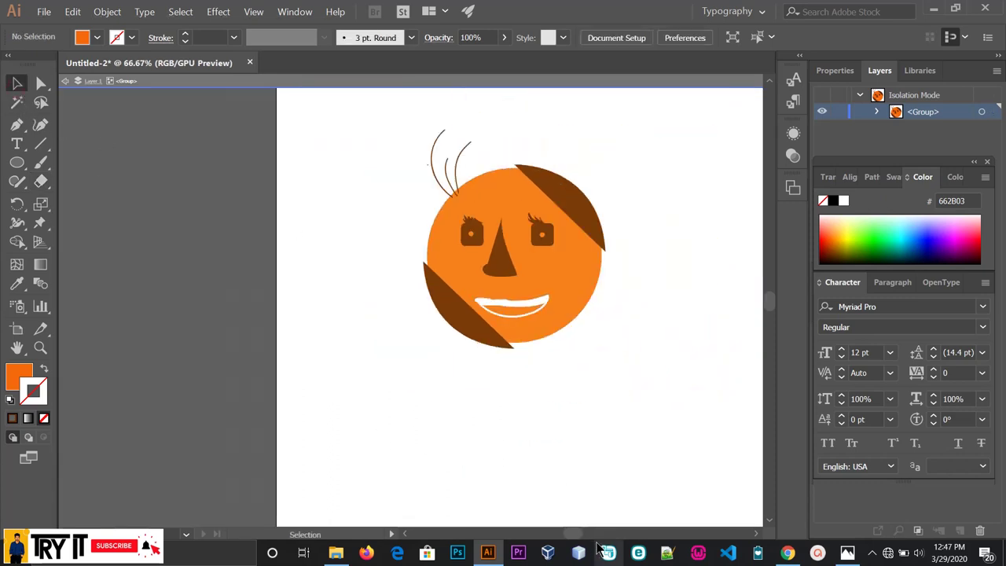
scroll(433, 354, "right", 3)
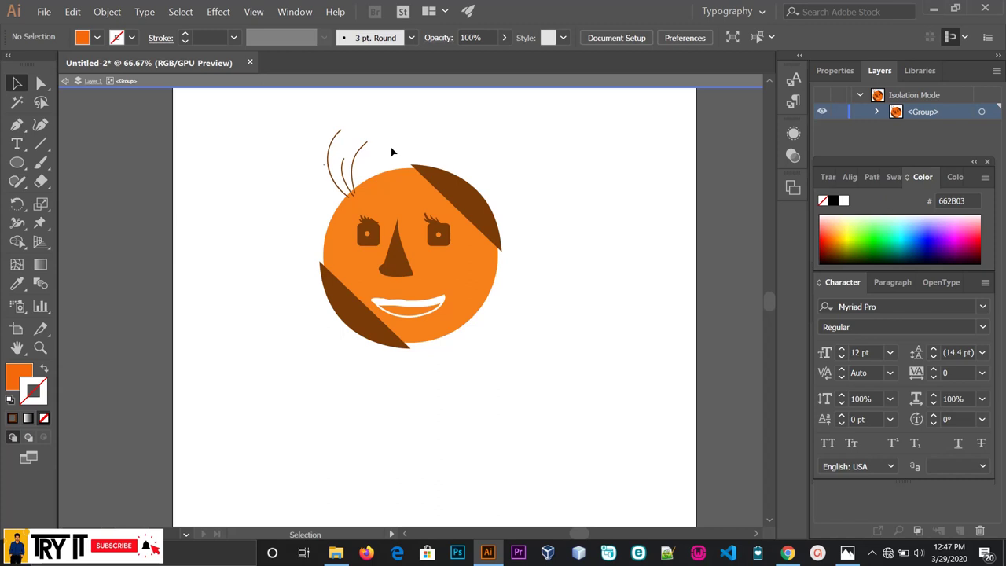
left_click(16, 143)
left_click(23, 93)
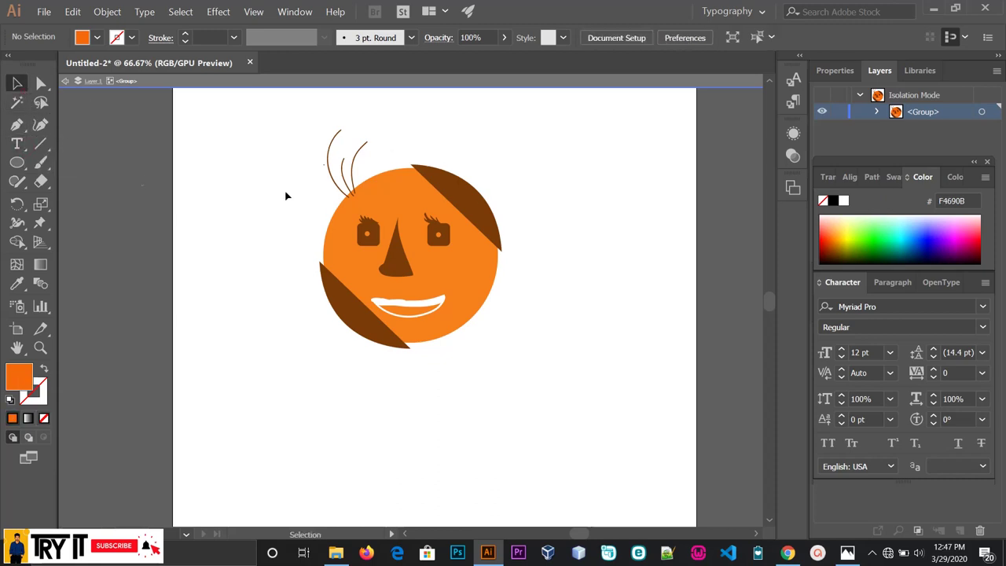
key("ctrl+z")
Step: Draw an orange rectangle across the full width of the artboard over the middle of the face, and deselect it
left_click_drag(16, 162, 87, 163)
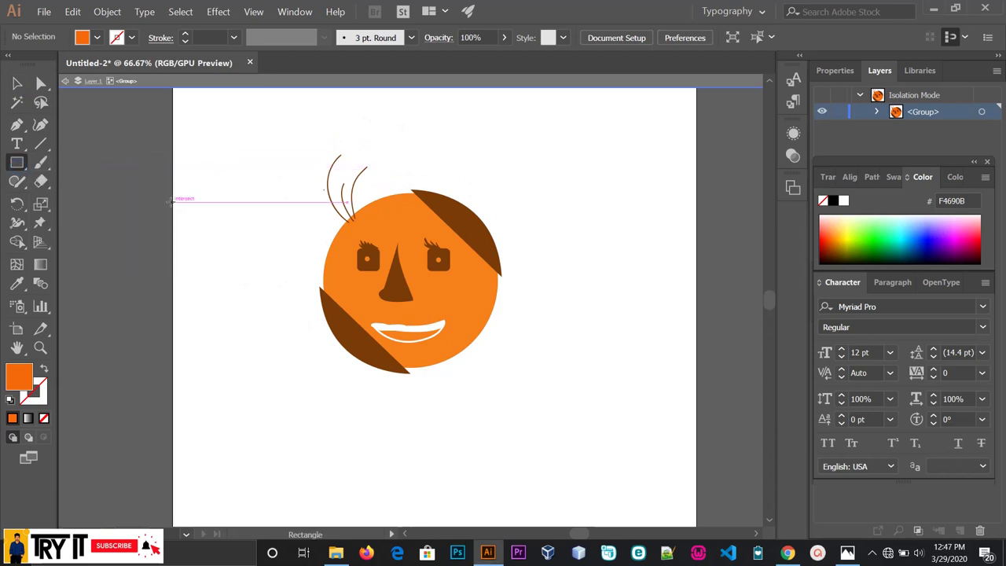
left_click_drag(173, 202, 697, 331)
left_click(18, 83)
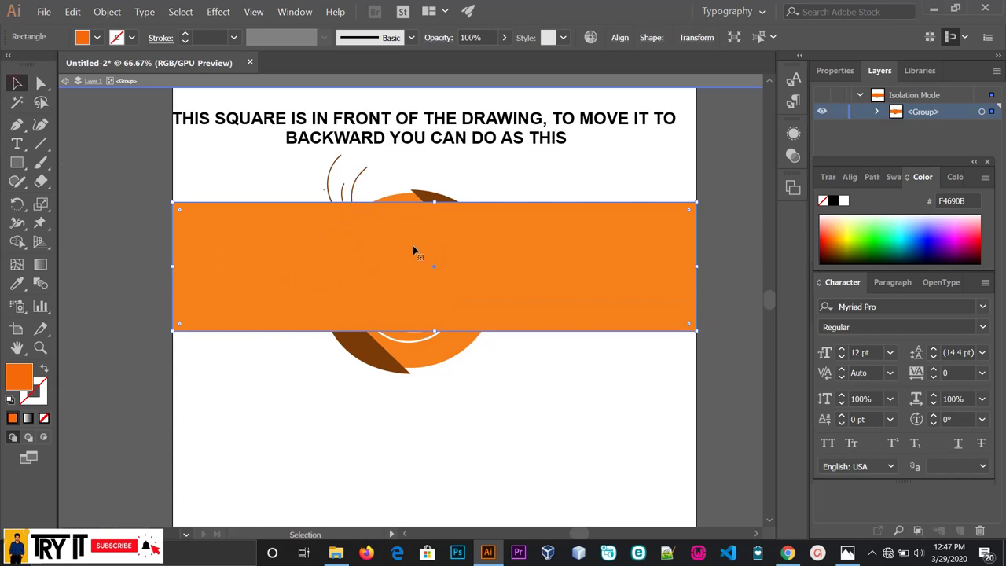
left_click(442, 182)
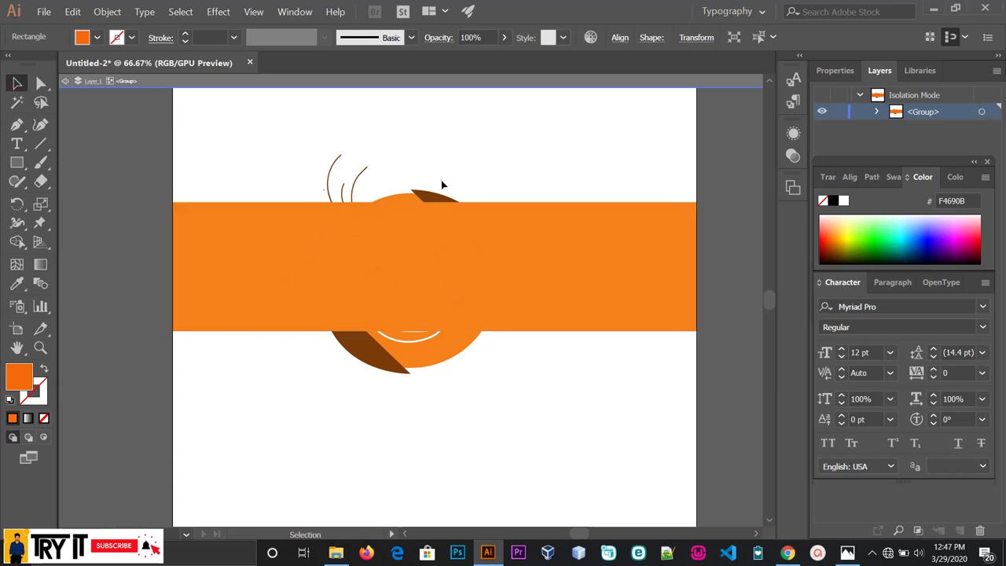
Step: Send the wide orange rectangle to the back, behind all parts of the face
right_click(468, 235)
right_click(434, 233)
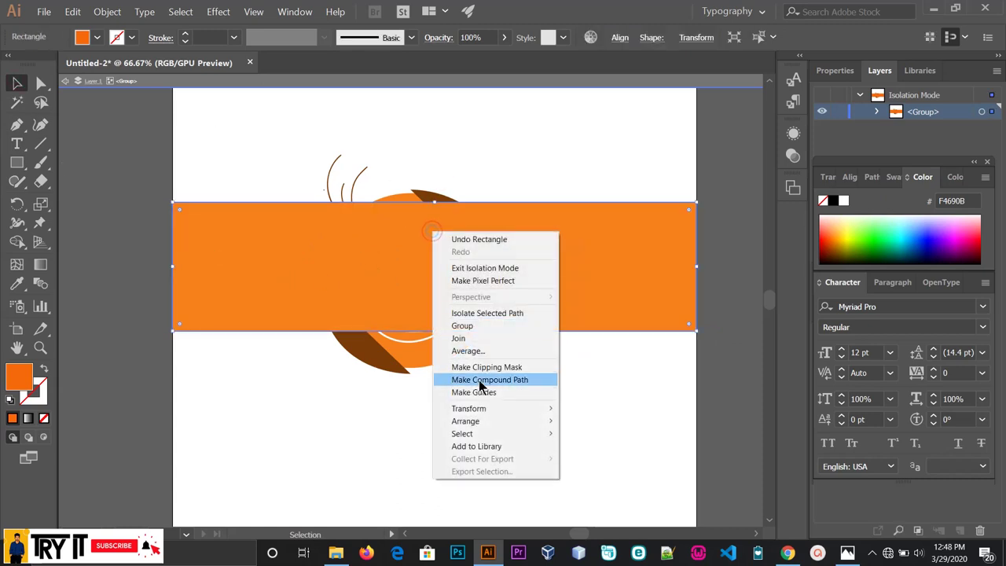
mouse_move(486, 427)
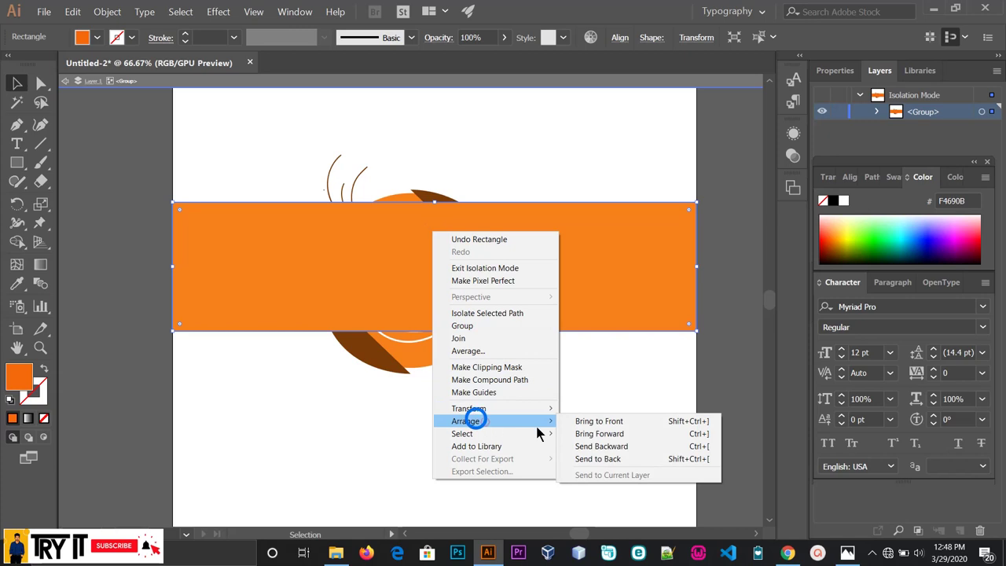
left_click(593, 463)
left_click(574, 399)
Step: Set the wide rectangle's fill to brown 682A00
left_click(250, 281)
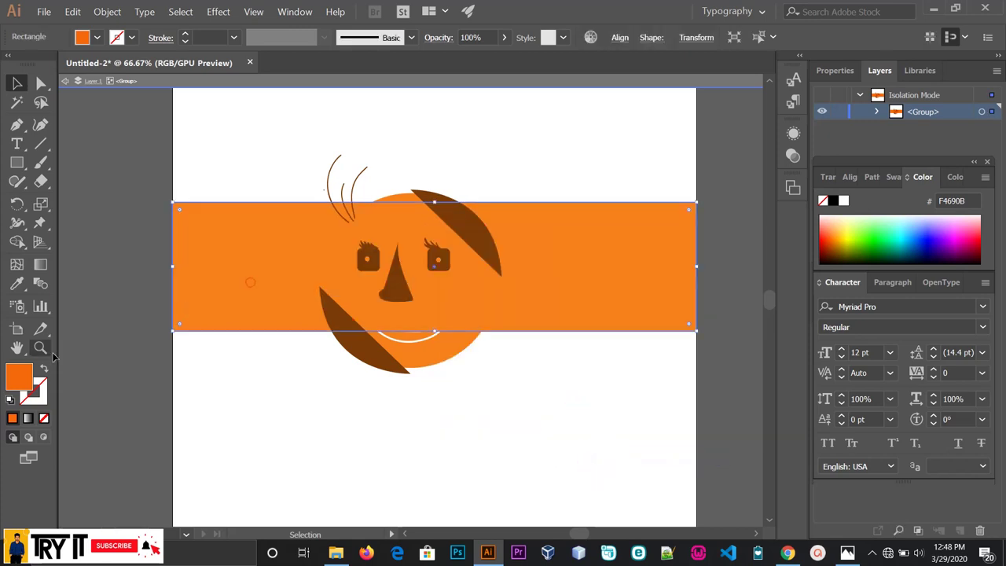
double_click(24, 375)
mouse_move(535, 355)
left_mouse_down()
mouse_move(694, 386)
mouse_move(707, 410)
left_mouse_up()
left_click(861, 302)
left_click(529, 133)
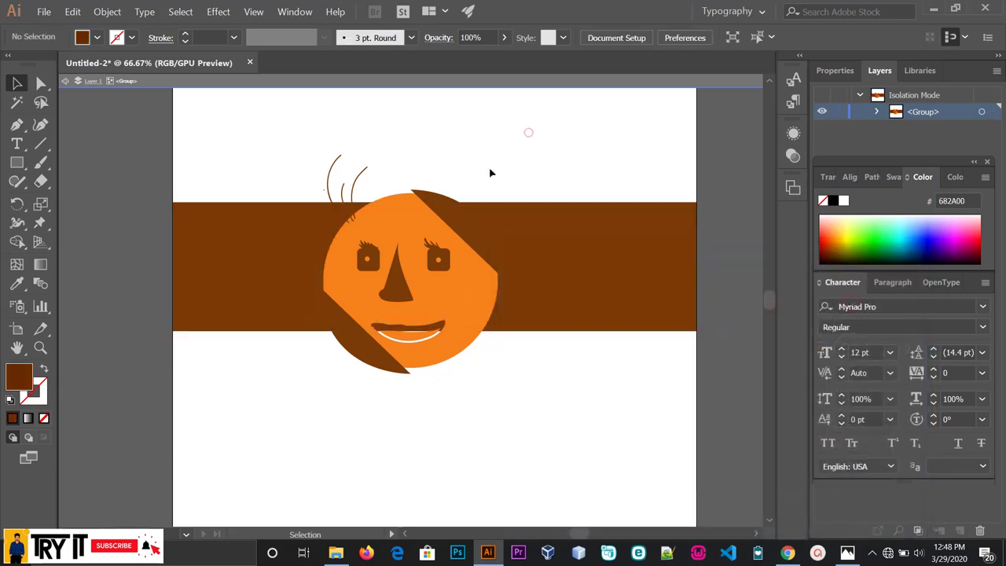
Step: Darken the wide rectangle's fill to the near-black brown 1E0D01
left_click(171, 331)
double_click(18, 376)
left_click(702, 469)
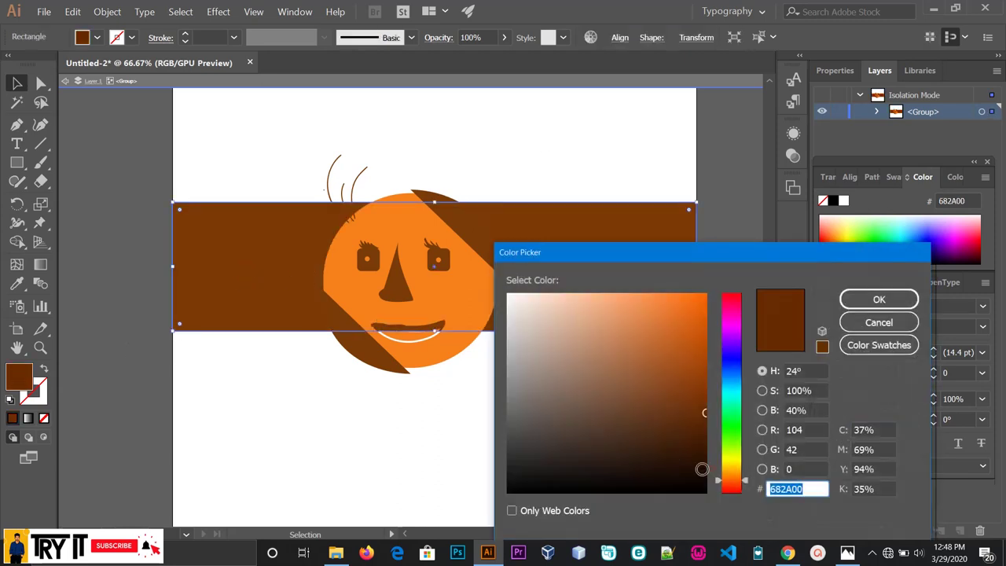
left_click(873, 302)
left_click(545, 125)
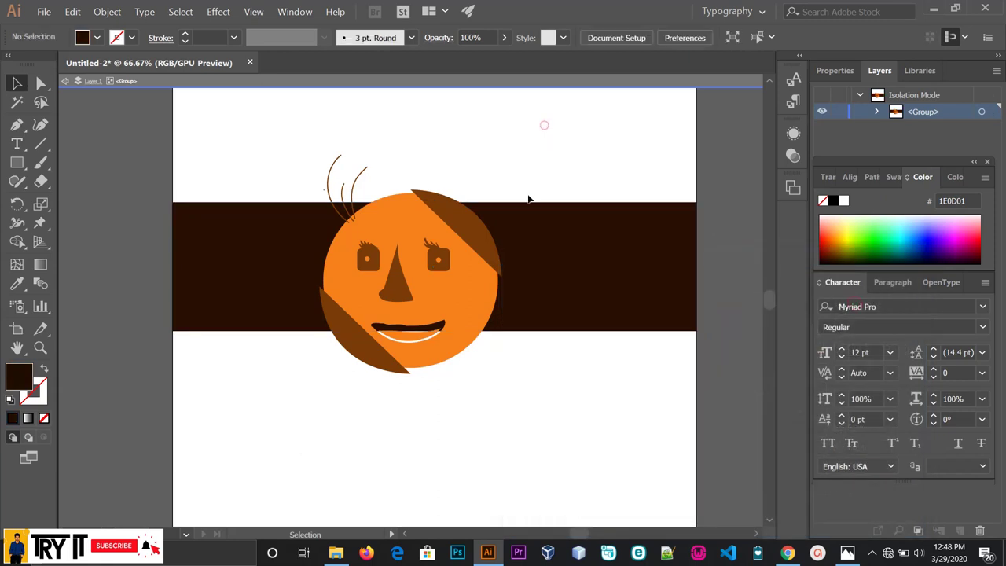
Step: Move the dark rectangle slightly down so that it lies behind the whole mouth cutout
scroll(554, 290, "down", 1)
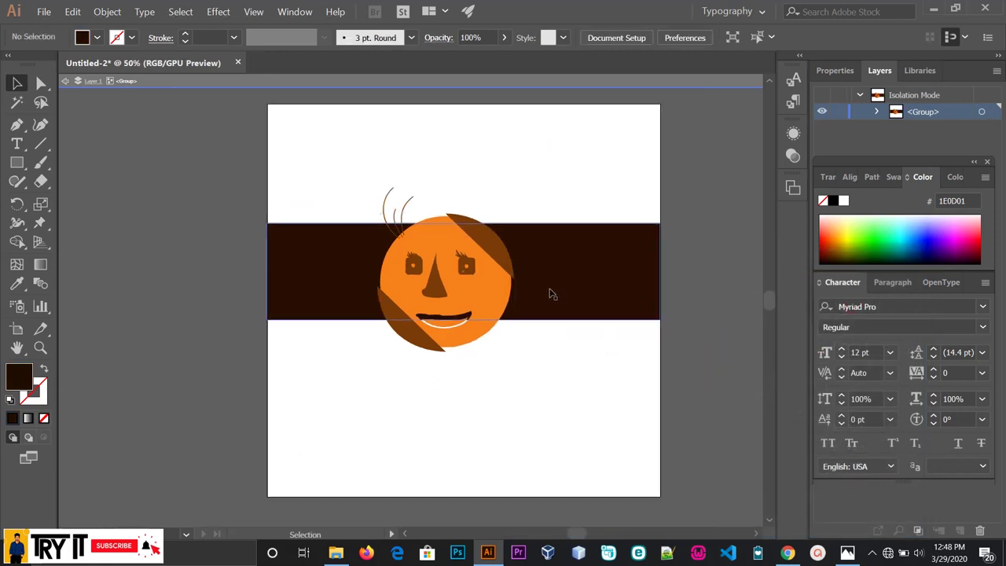
left_click(552, 302)
left_click(559, 398)
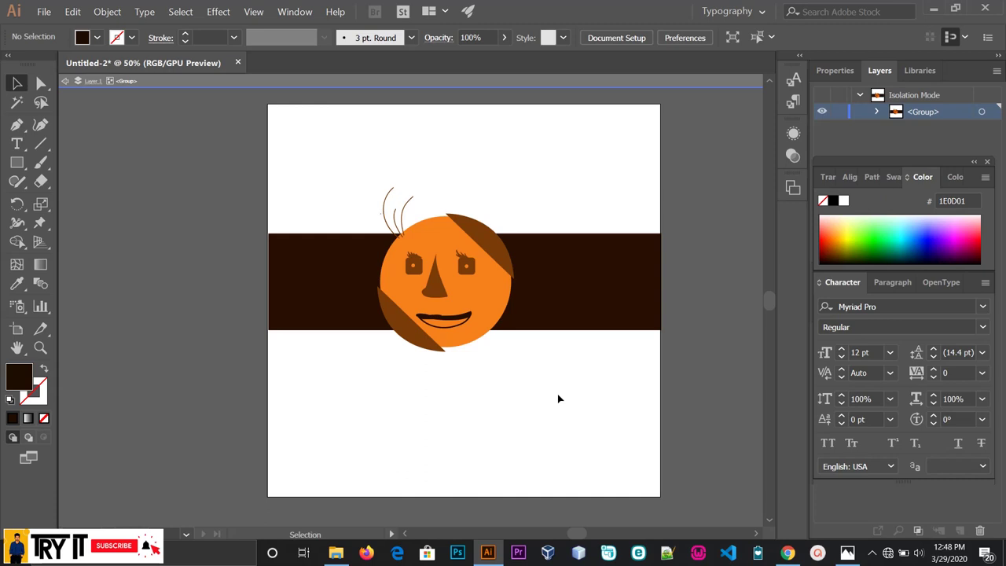
Step: Erase a stroke across the dark rectangle and one over the face with nothing selected, and undo the erasing
left_click(41, 182)
left_click_drag(294, 234, 290, 330)
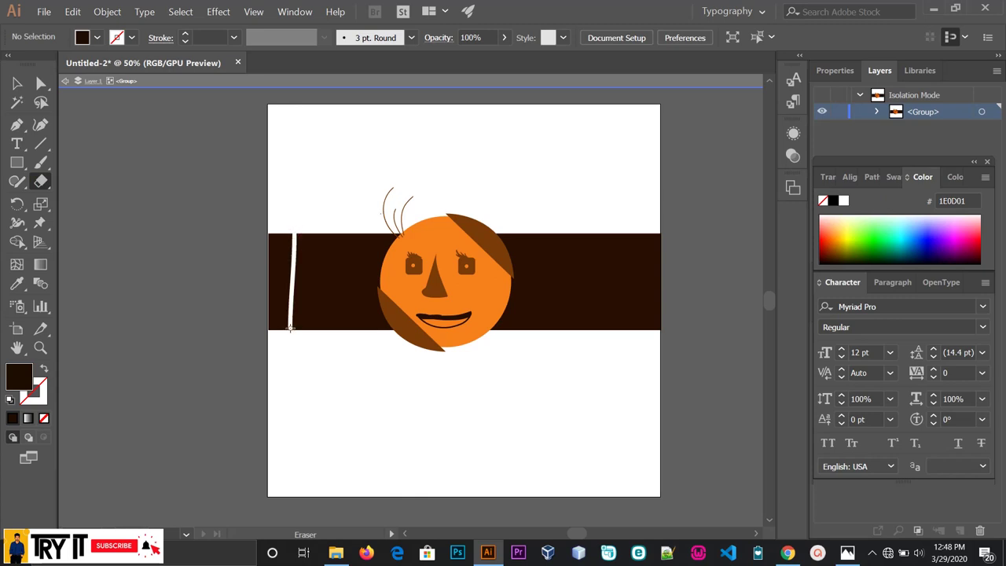
key("ctrl+z")
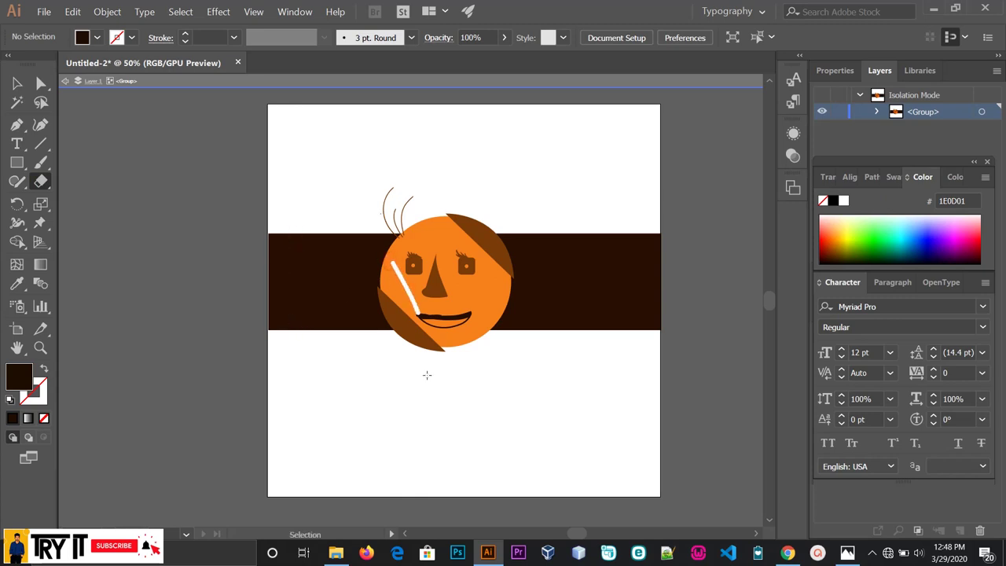
Step: Select only the dark rectangle, erase one stroke beside the face and one across the face, and undo both strokes
left_click(16, 81)
left_click(272, 274)
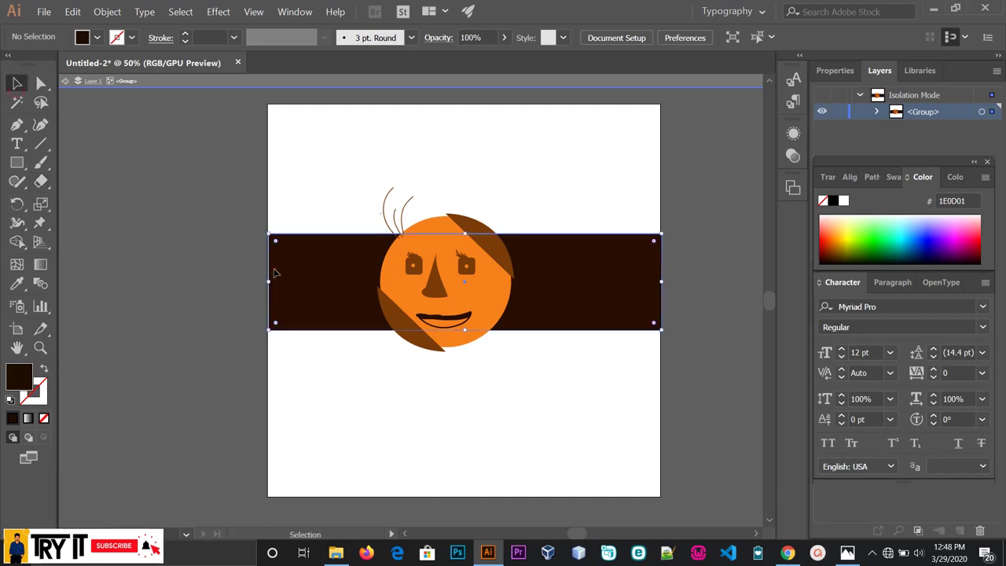
left_click(41, 182)
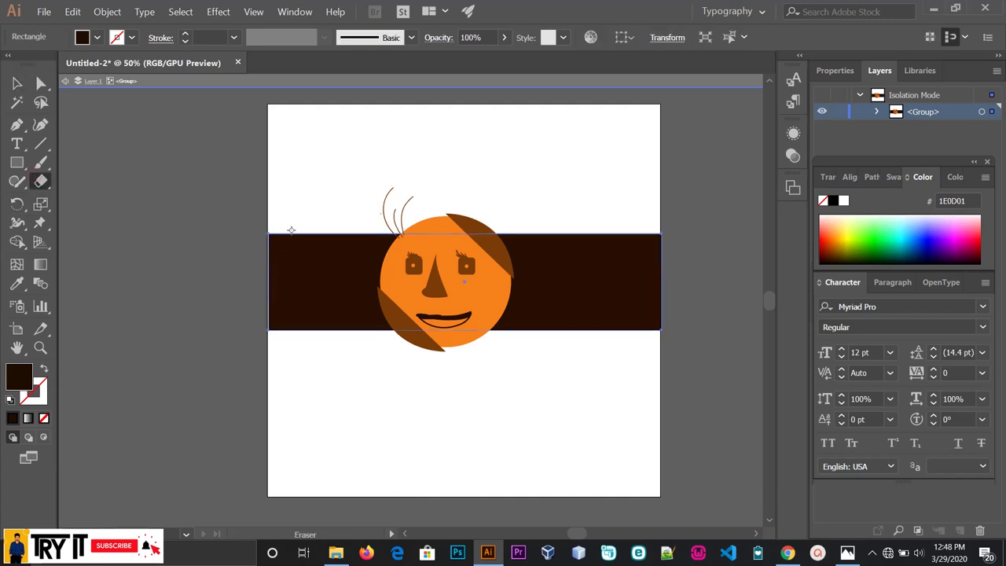
left_click_drag(291, 230, 313, 334)
left_click_drag(388, 254, 418, 324)
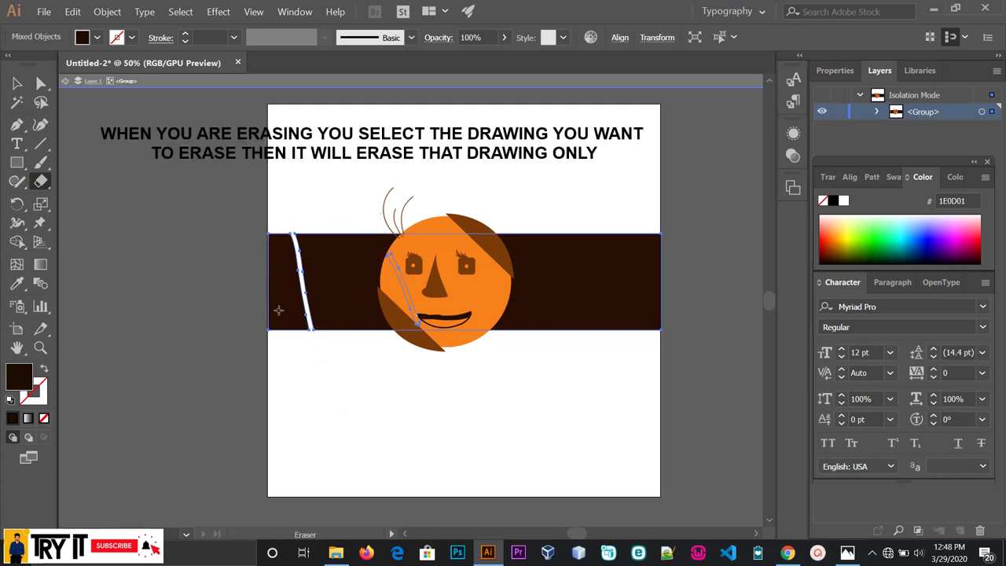
left_click(16, 84)
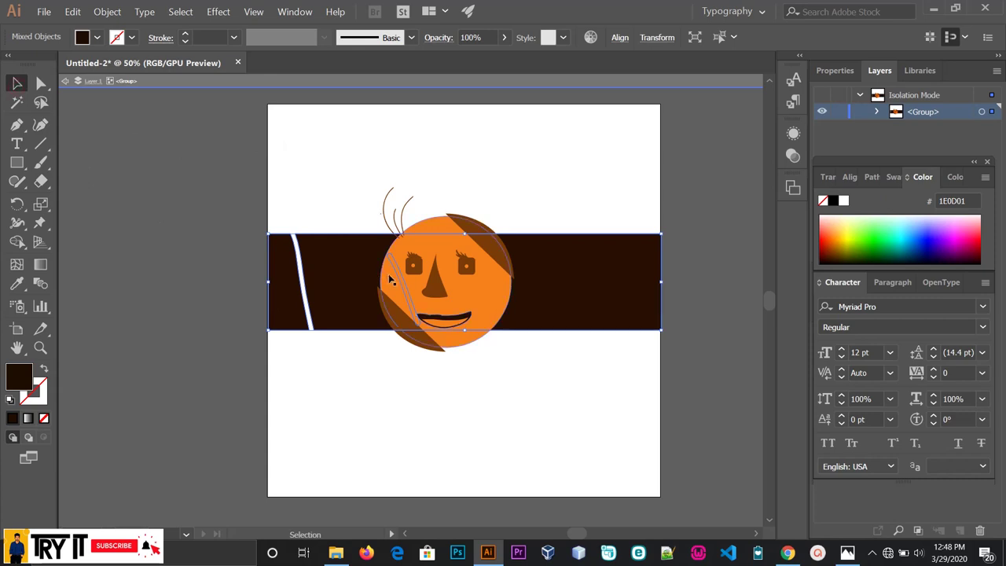
key("ctrl+z")
key("ctrl+z")
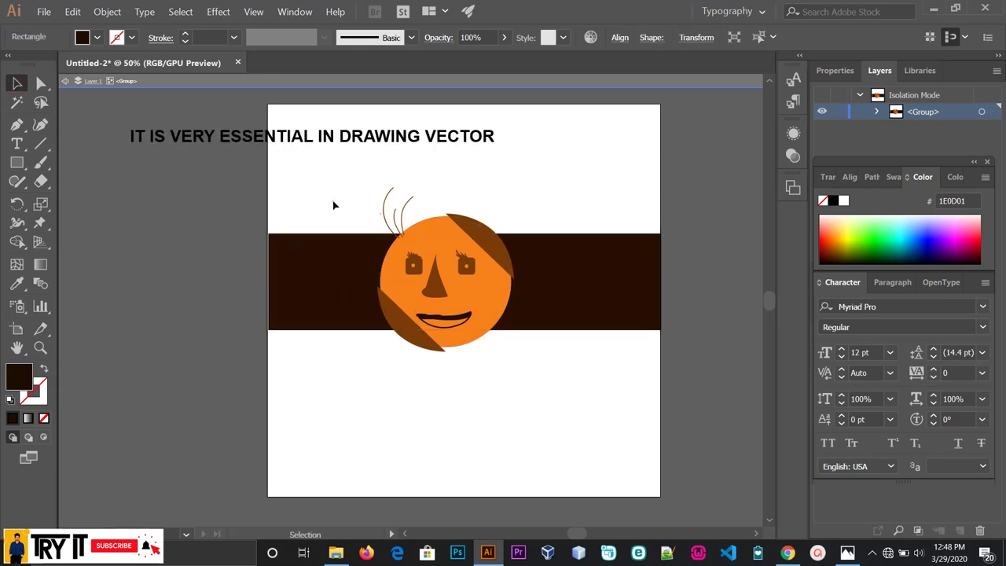
Step: Shift the dark rectangle slightly to the left so it just passes the artboard's left edge
left_click(334, 202)
left_click(334, 267)
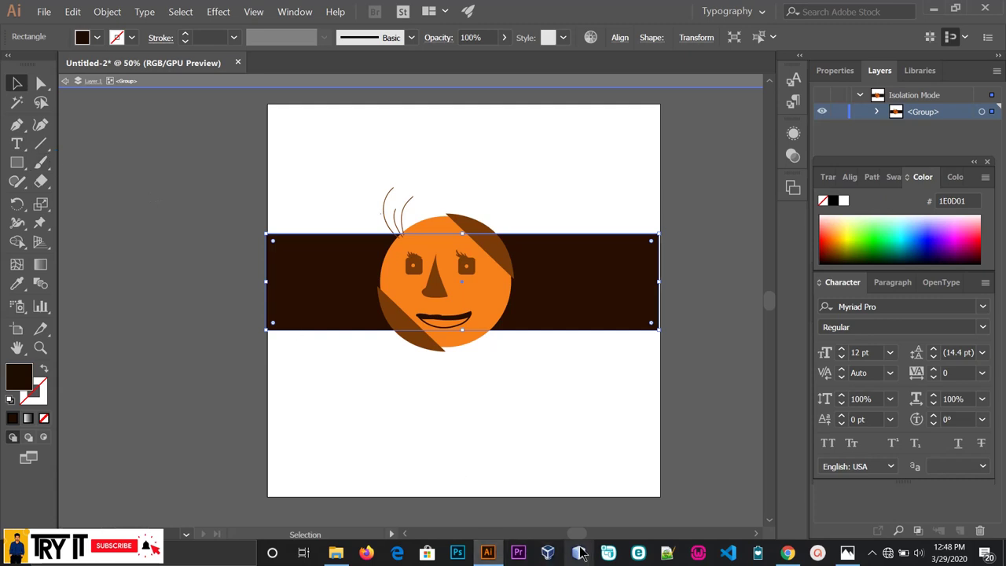
left_click_drag(575, 540, 579, 539)
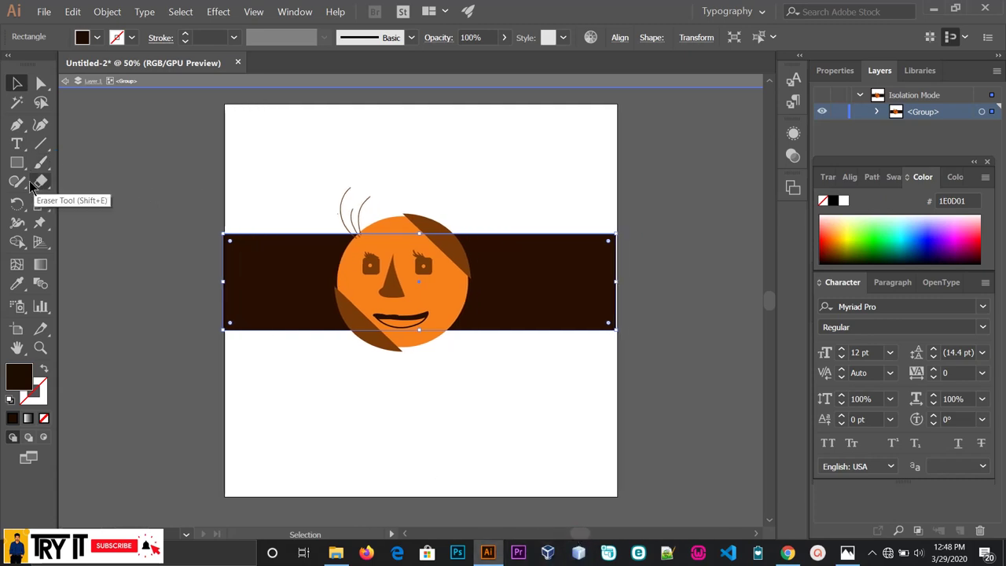
Step: Add a short line of black 12 pt Myriad Pro text near the artboard's upper-left corner and select it as an object
left_click(20, 151)
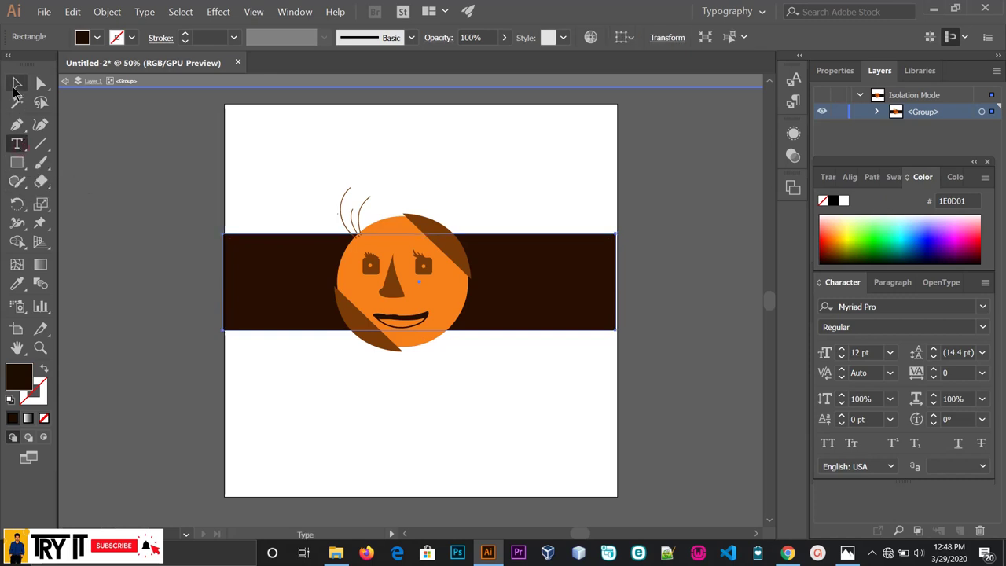
left_click(255, 152)
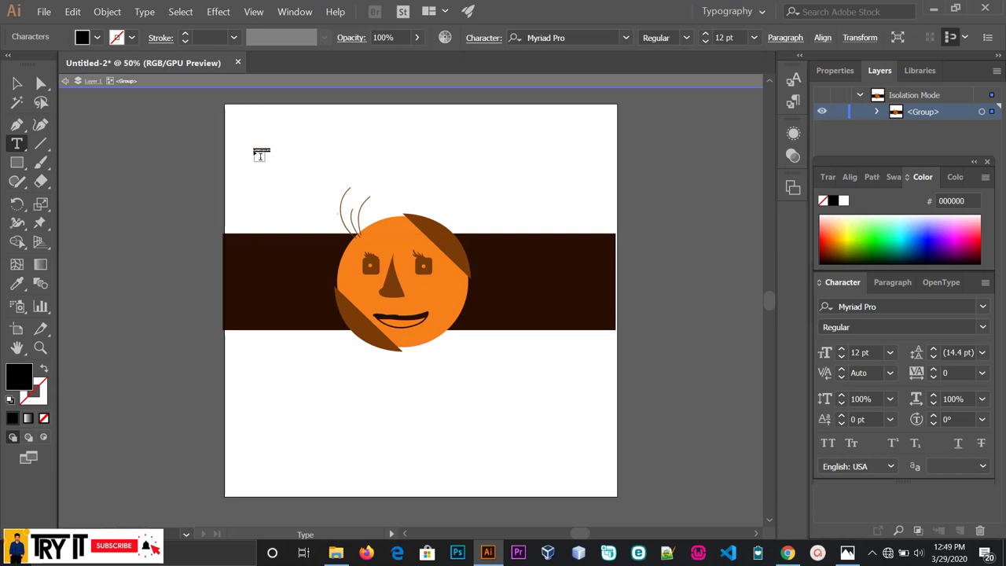
key("BackSpace")
left_click(18, 83)
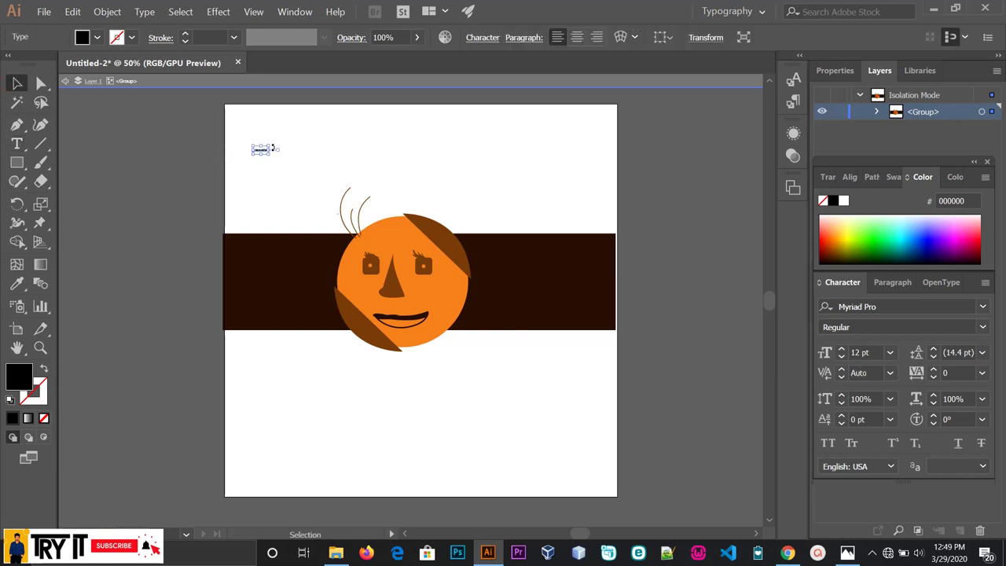
Step: Enlarge the small text to about 213.8 pt above the face and set its font to Bebas Neue Regular
key("ctrl+t")
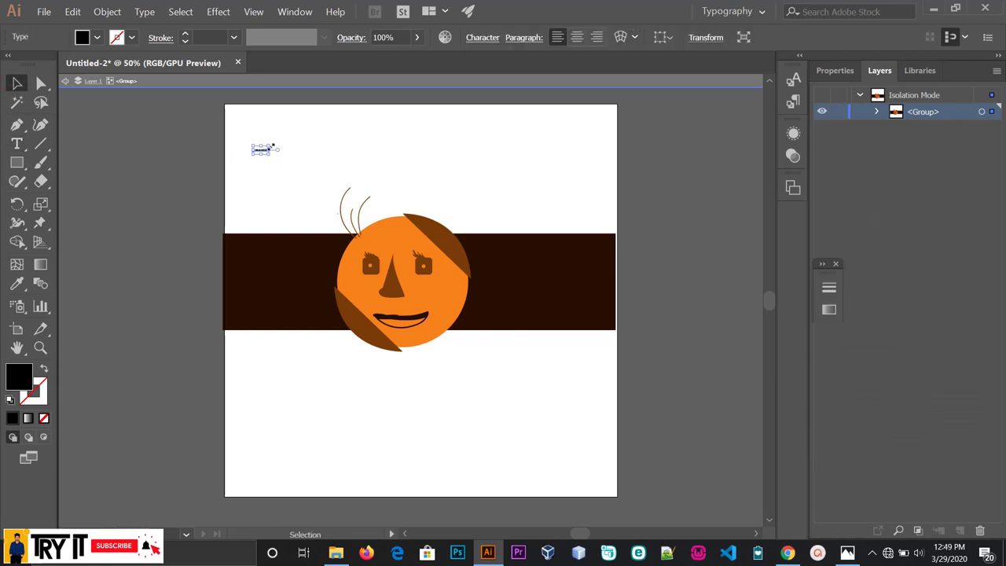
left_click_drag(273, 146, 521, 131)
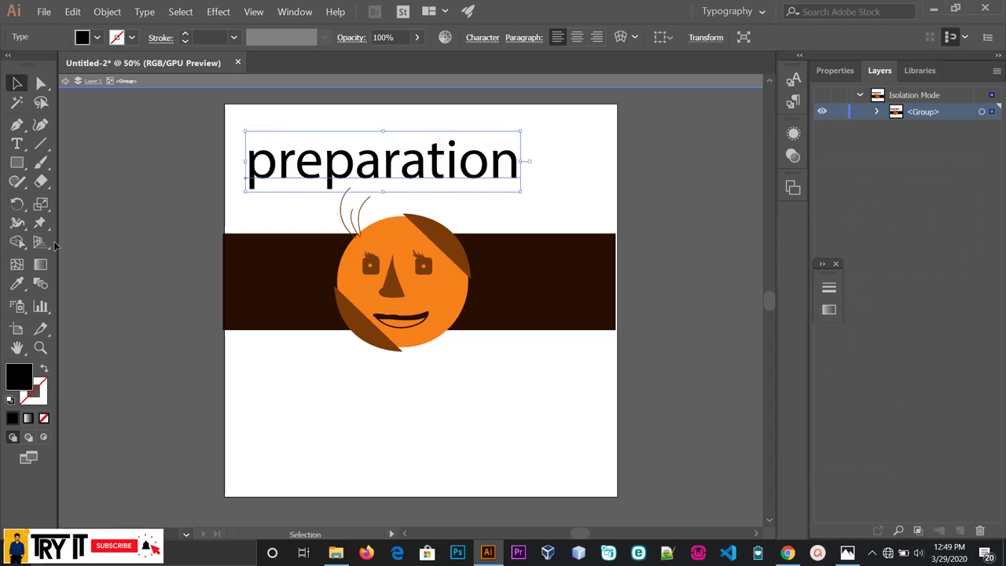
left_click(16, 144)
double_click(250, 161)
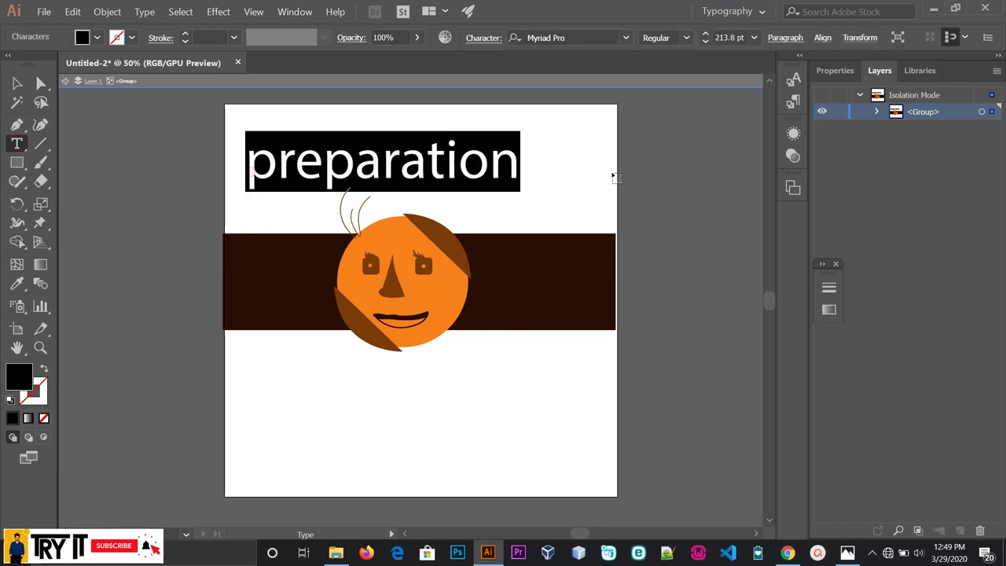
left_click(626, 38)
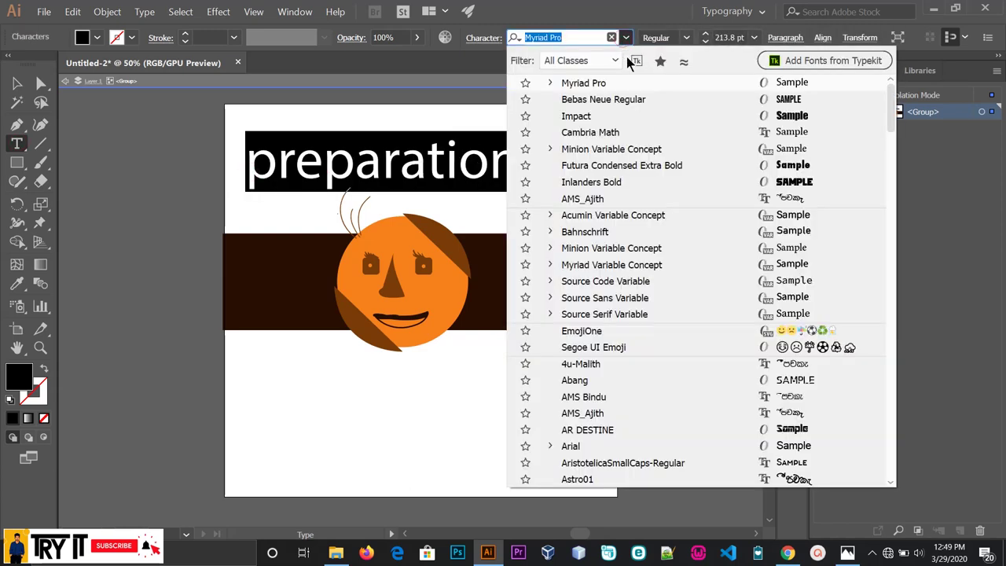
left_click(629, 99)
left_click(17, 84)
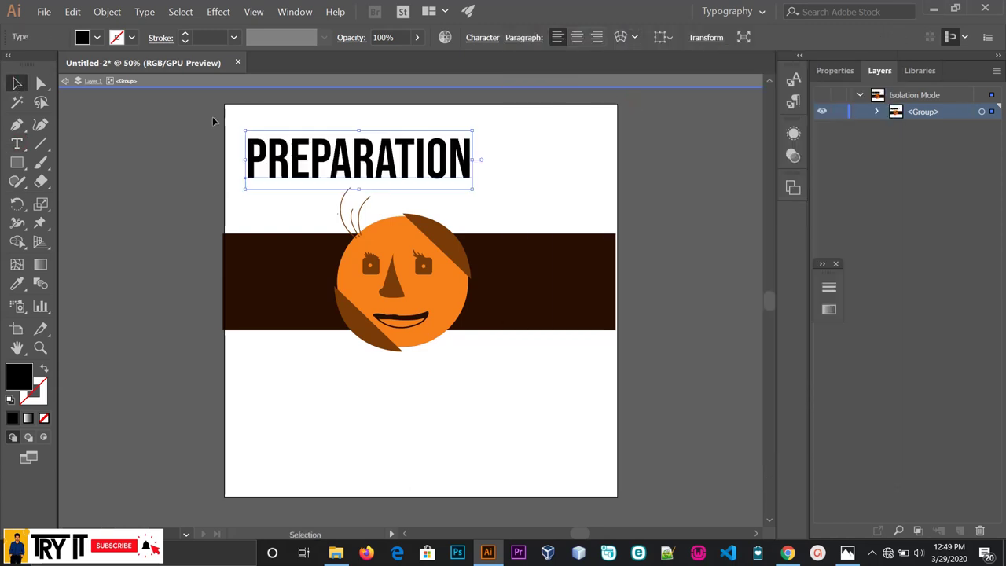
Step: Center the word PREPARATION above the face and enlarge it proportionally to about 304 pt
left_click_drag(359, 161, 418, 166)
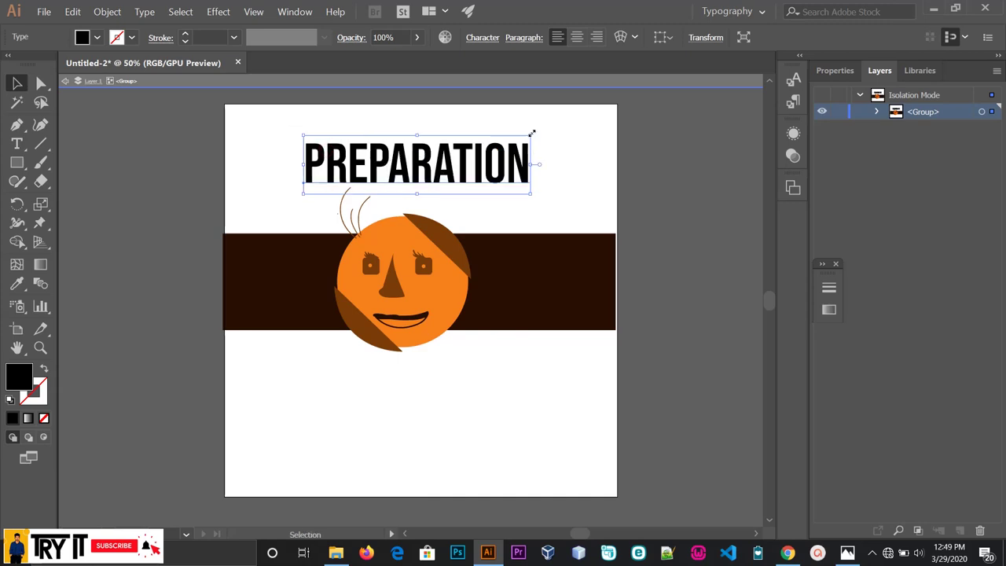
left_click_drag(532, 133, 578, 124)
Step: Move the word PREPARATION down over the top of the face, deselect it and undo the move
left_click_drag(528, 150, 531, 216)
left_click(663, 239)
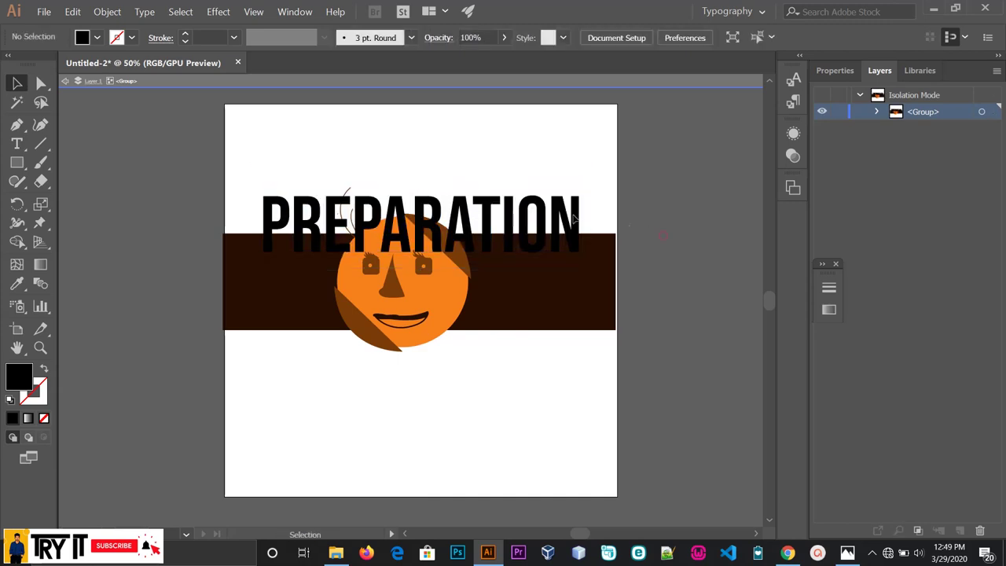
right_click(398, 204)
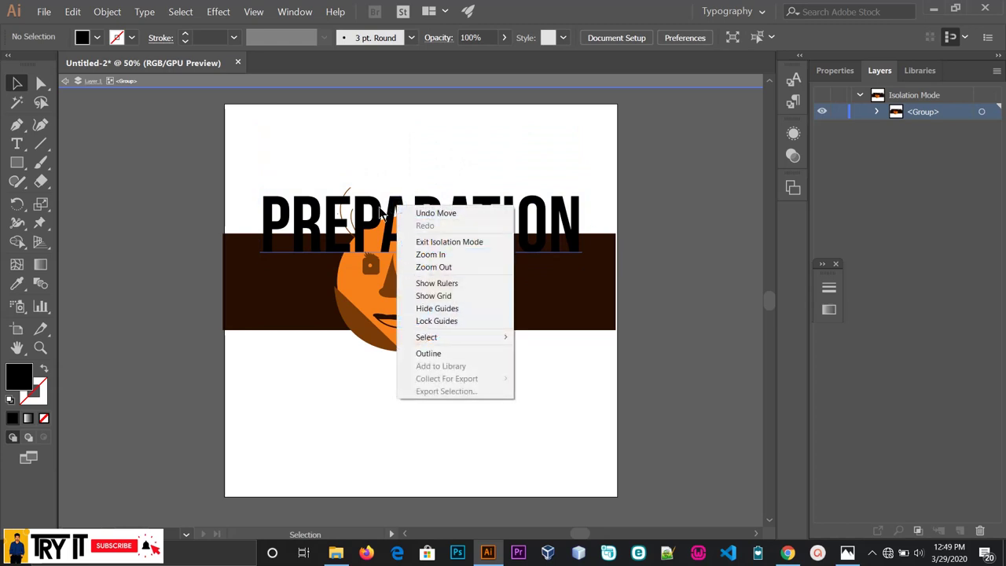
left_click(434, 213)
left_click(498, 476)
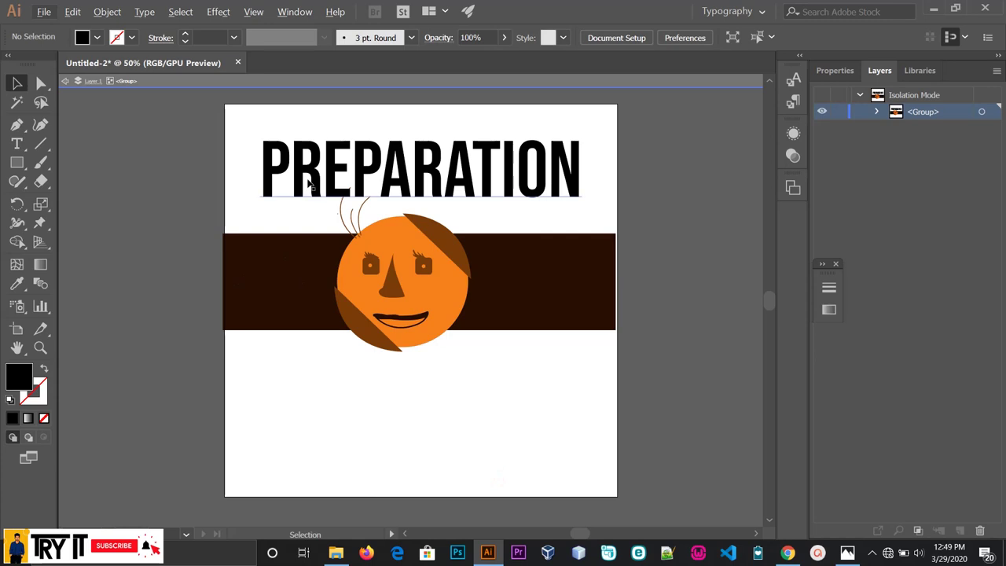
Step: Delete the first letter P of the word PREPARATION and undo the deletion
left_click(16, 144)
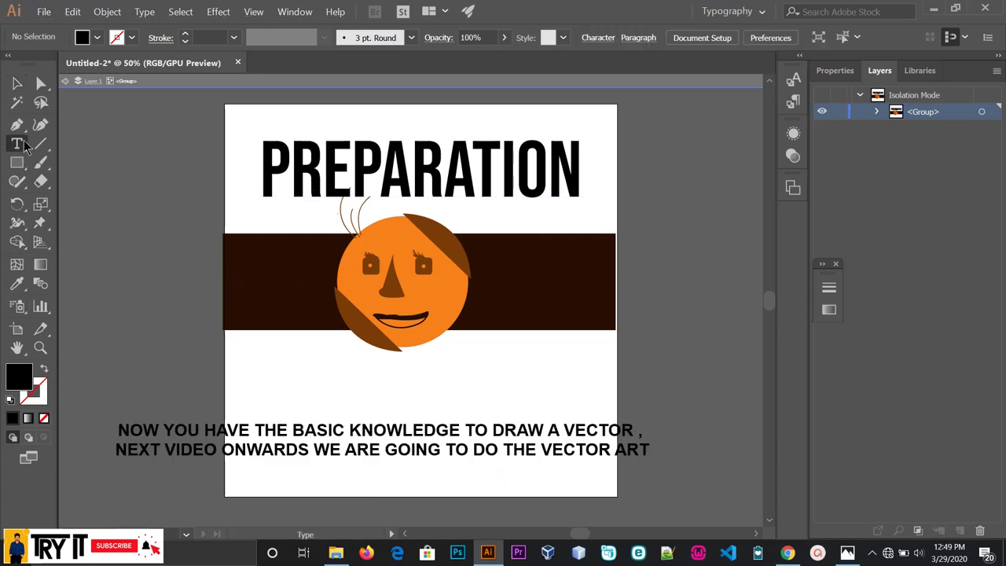
left_click(287, 188)
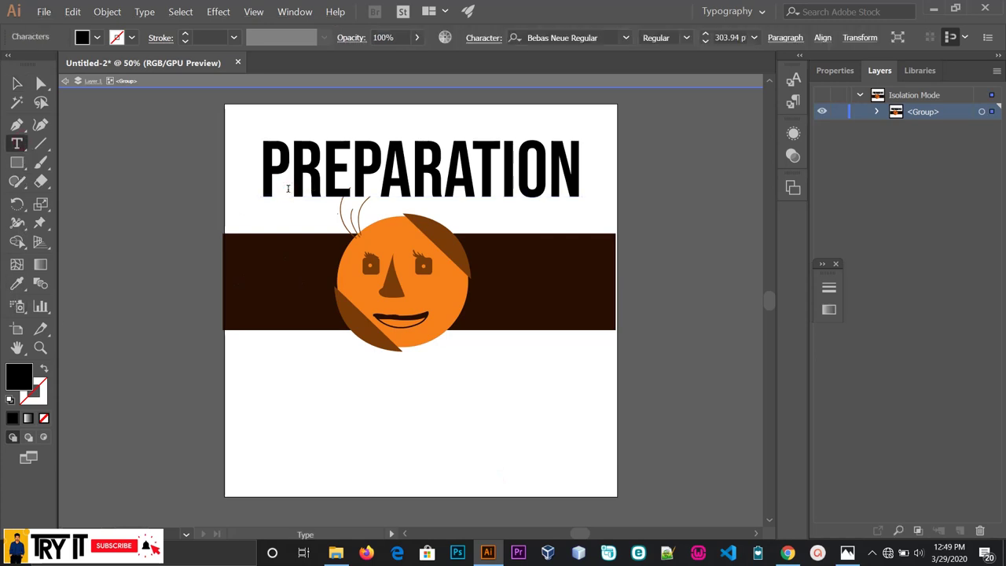
key("BackSpace")
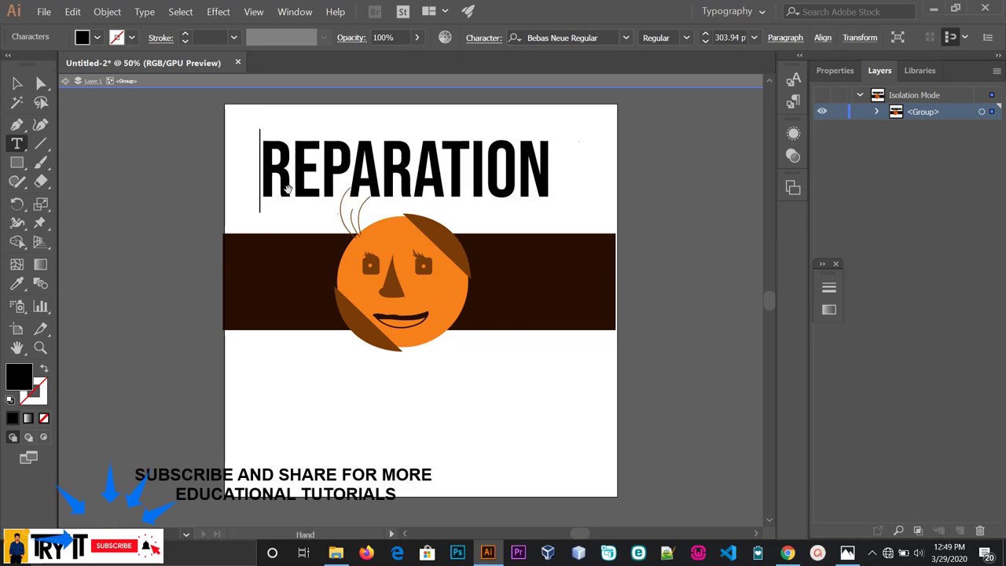
key("ctrl+z")
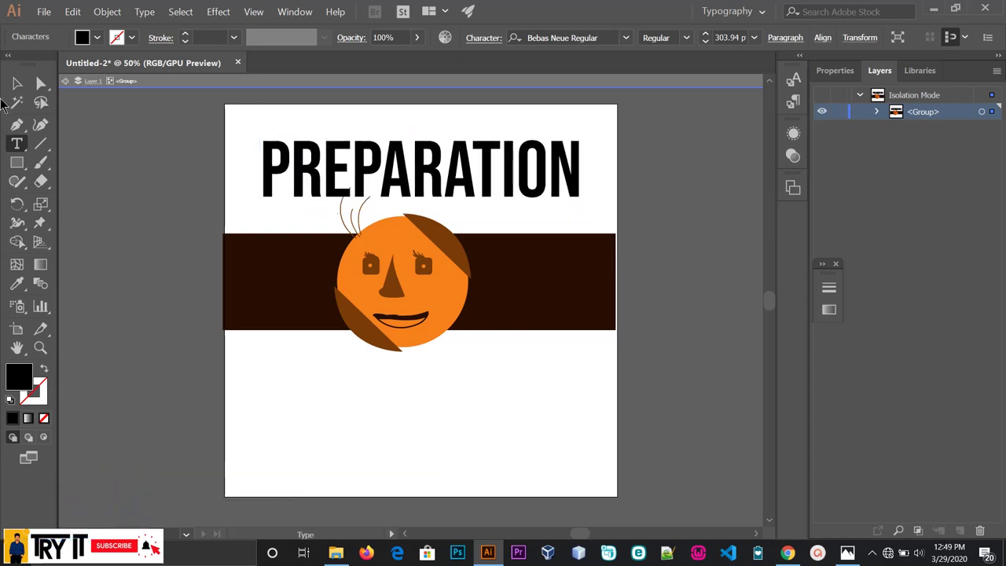
Step: Shift the word PREPARATION slightly down, rotate it slightly counter-clockwise so it slopes upward to the right, and deselect it
left_click(17, 83)
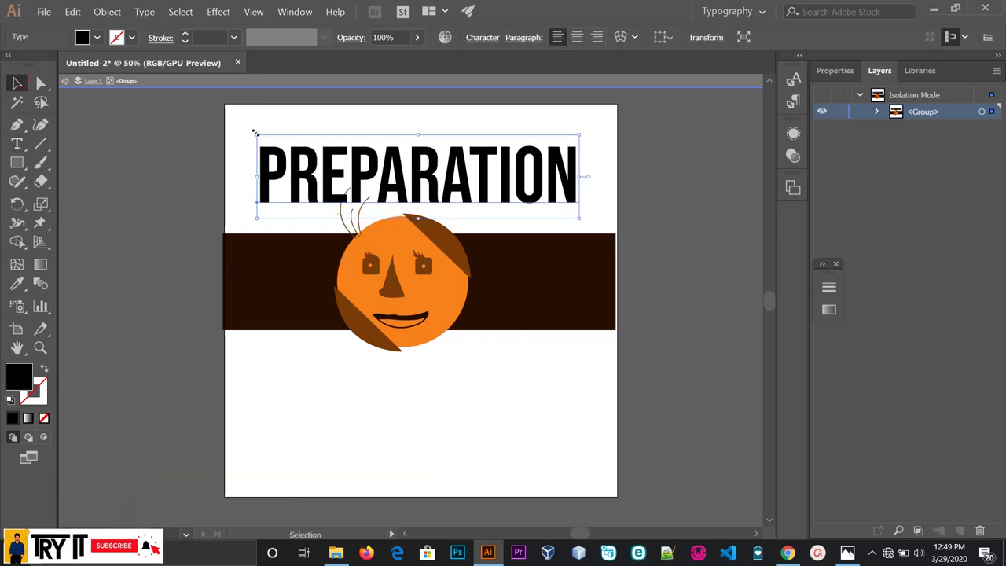
left_click_drag(254, 132, 245, 162)
left_click(285, 353)
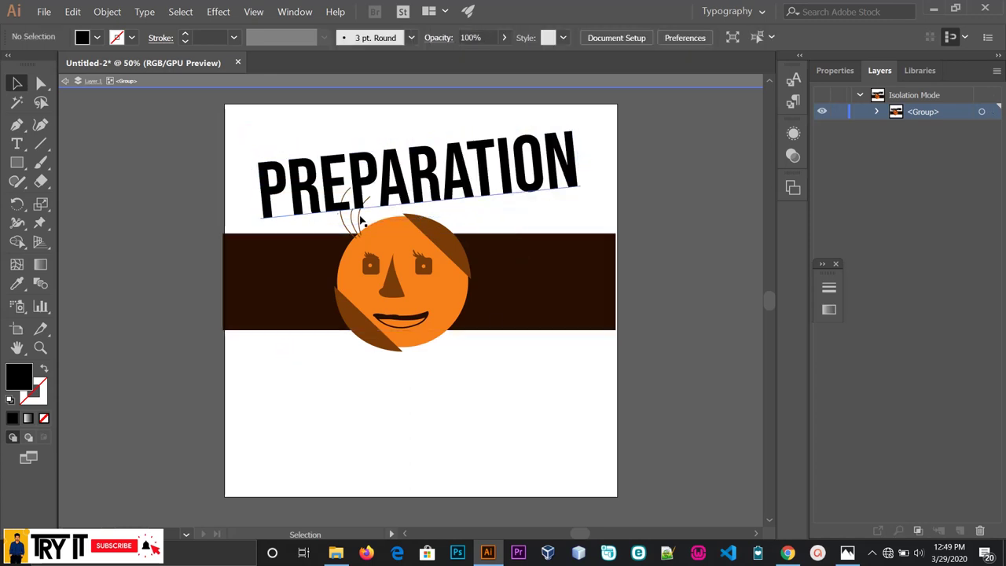
key("ctrl")
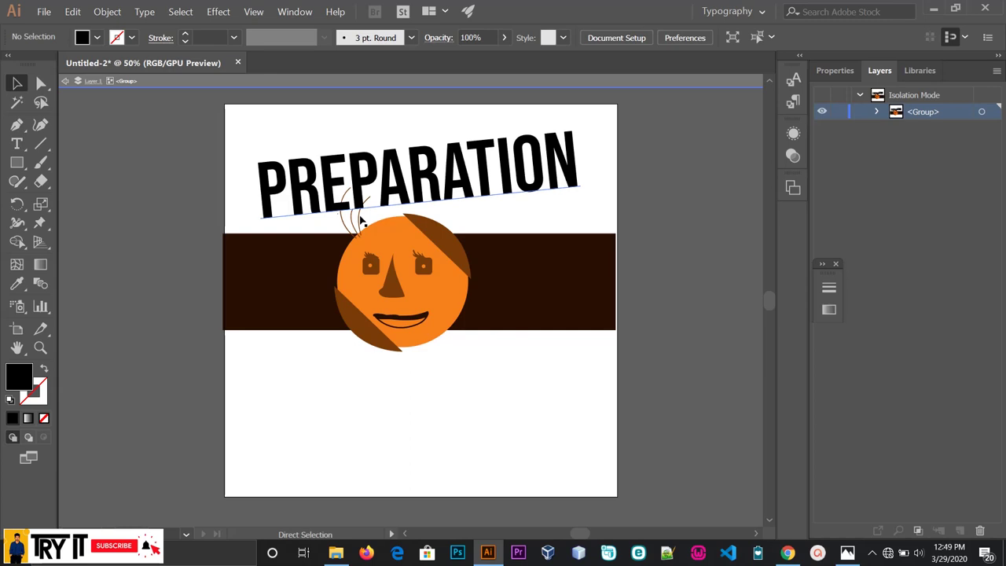